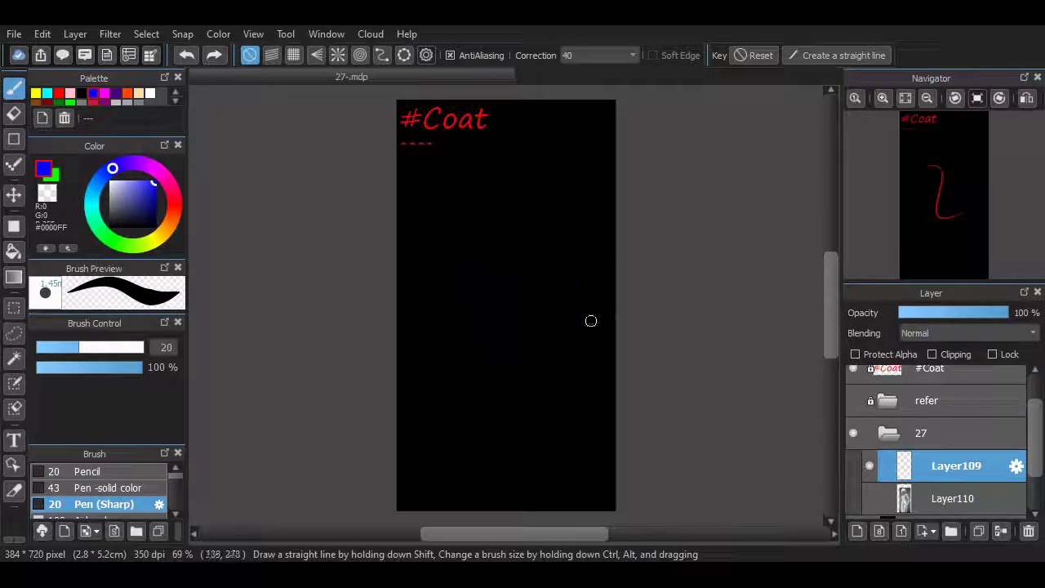
- Show the Layer110 mannequin reference and sketch the crossing blue coat neckline over its chest on Layer109
{"action": "left_click", "coordinate": [870, 498]}
{"action": "left_click", "coordinate": [882, 98]}
{"action": "left_click", "coordinate": [882, 98]}
{"action": "scroll", "coordinate": [816, 339], "scroll_direction": "up", "scroll_amount": 3}
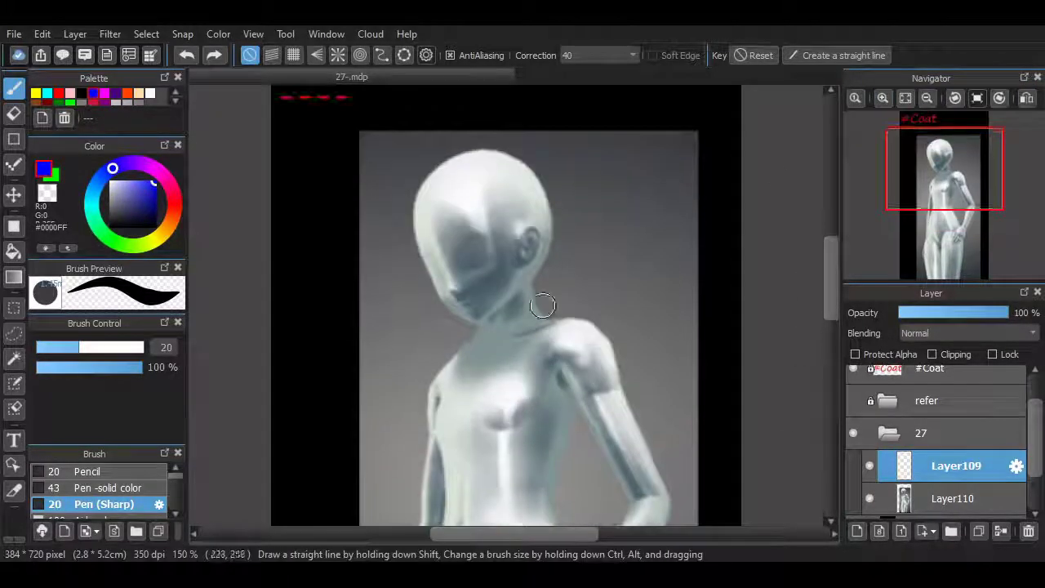
{"action": "left_click_drag", "start_coordinate": [505, 378], "coordinate": [494, 314]}
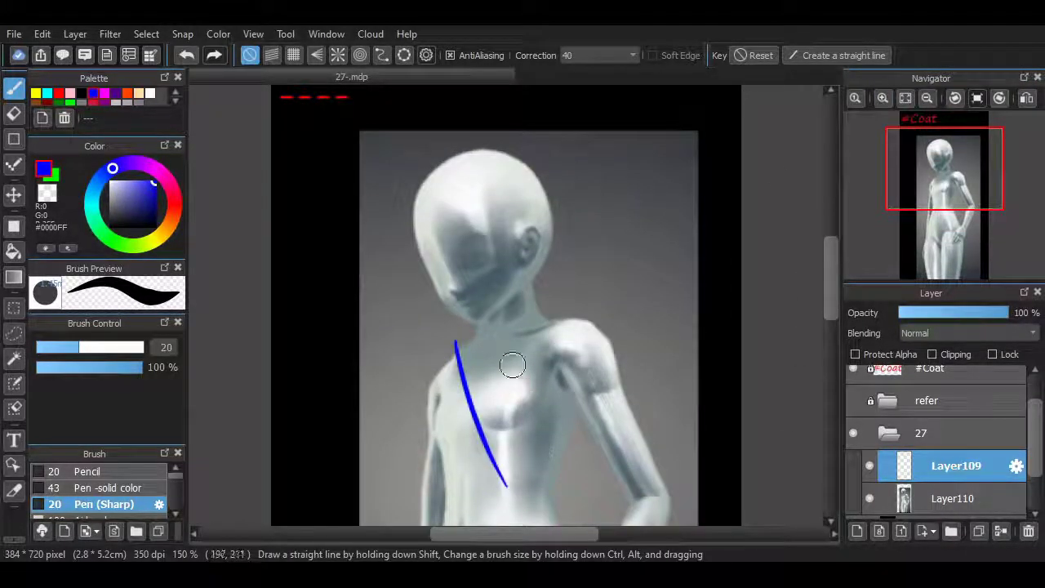
{"action": "key", "text": "ctrl+z"}
{"action": "left_click_drag", "start_coordinate": [457, 341], "coordinate": [509, 462]}
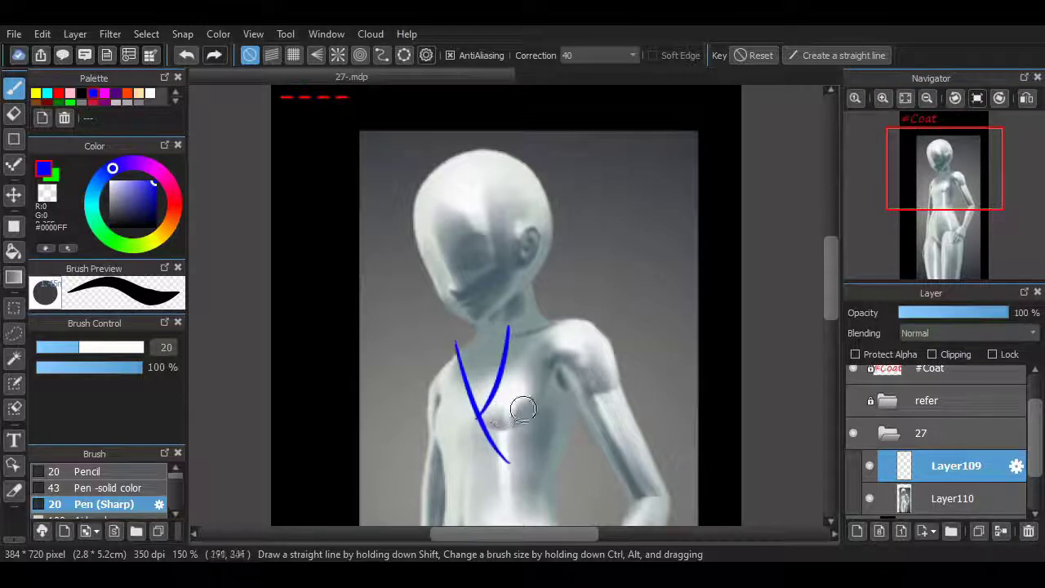
- Lock the Layer110 reference and make Layer109 the active drawing layer again
{"action": "left_click", "coordinate": [972, 497]}
{"action": "left_click", "coordinate": [994, 355]}
{"action": "left_click", "coordinate": [970, 467]}
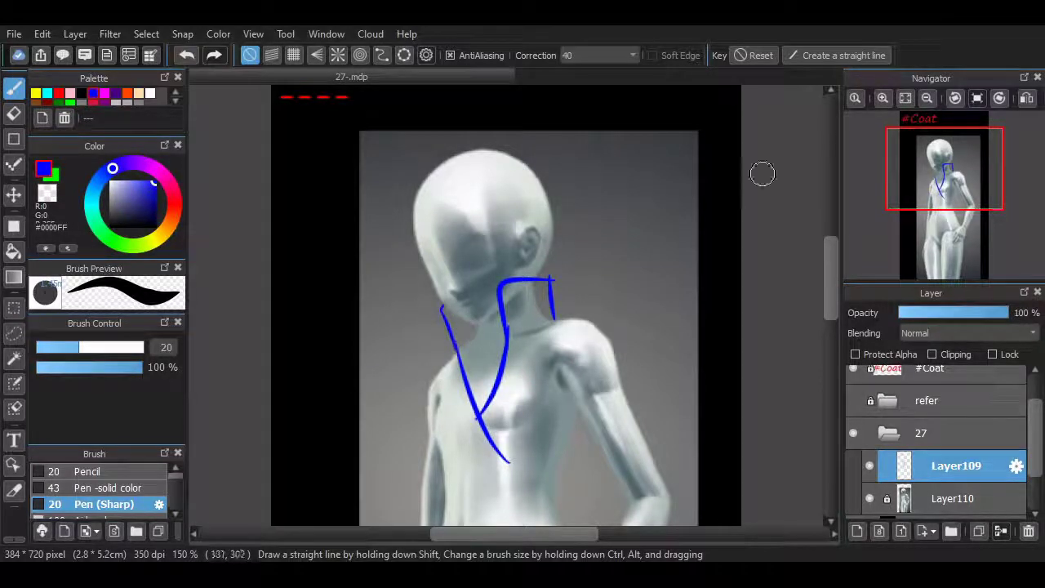
- Sketch a small crescent-shaped toothed mouth over the mannequin's lower face, beside the collar
{"action": "double_click", "coordinate": [883, 98]}
{"action": "left_click_drag", "start_coordinate": [831, 274], "coordinate": [830, 261]}
{"action": "mouse_move", "coordinate": [420, 396]}
{"action": "left_mouse_down"}
{"action": "mouse_move", "coordinate": [463, 355]}
{"action": "mouse_move", "coordinate": [436, 402]}
{"action": "mouse_move", "coordinate": [463, 395]}
{"action": "mouse_move", "coordinate": [418, 396]}
{"action": "mouse_move", "coordinate": [470, 354]}
{"action": "mouse_move", "coordinate": [426, 400]}
{"action": "mouse_move", "coordinate": [477, 368]}
{"action": "mouse_move", "coordinate": [442, 409]}
{"action": "mouse_move", "coordinate": [476, 372]}
{"action": "left_mouse_up"}
{"action": "key", "text": "ctrl+z"}
{"action": "key", "text": "ctrl+z"}
{"action": "key", "text": "ctrl+z"}
{"action": "key", "text": "ctrl+z"}
{"action": "key", "text": "ctrl+z"}
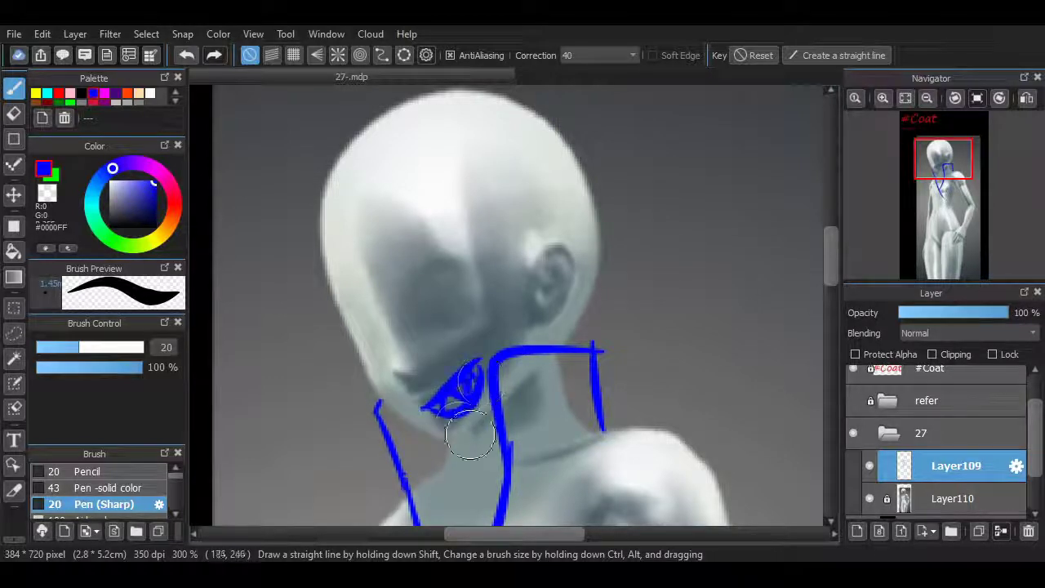
{"action": "left_click_drag", "start_coordinate": [431, 406], "coordinate": [477, 395]}
{"action": "left_click_drag", "start_coordinate": [563, 533], "coordinate": [550, 533]}
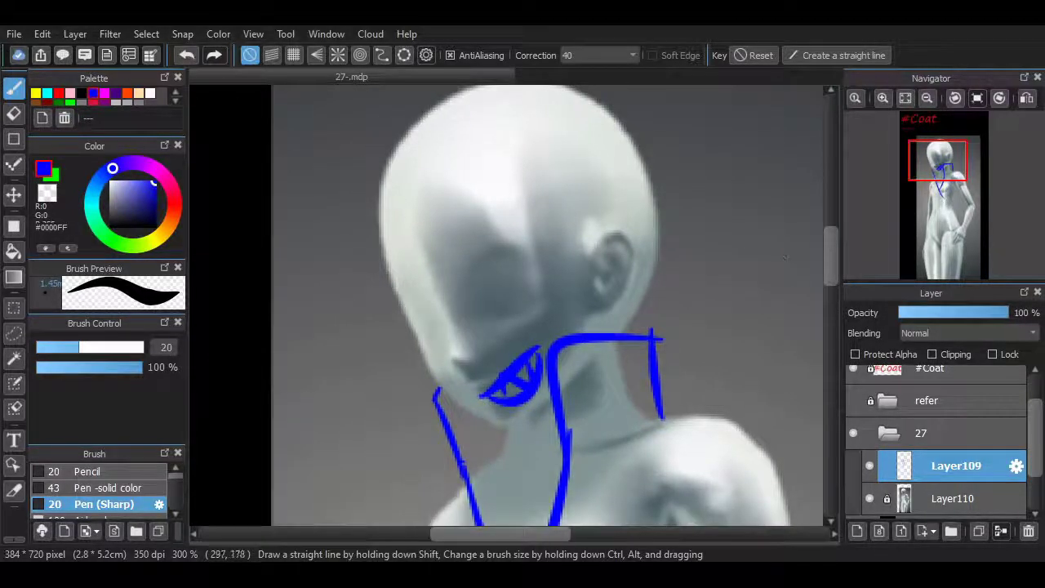
{"action": "left_click_drag", "start_coordinate": [831, 256], "coordinate": [831, 252]}
{"action": "mouse_move", "coordinate": [388, 297]}
{"action": "left_mouse_down"}
{"action": "mouse_move", "coordinate": [655, 198]}
{"action": "mouse_move", "coordinate": [409, 303]}
{"action": "mouse_move", "coordinate": [648, 205]}
{"action": "mouse_move", "coordinate": [665, 175]}
{"action": "mouse_move", "coordinate": [400, 282]}
{"action": "mouse_move", "coordinate": [417, 308]}
{"action": "mouse_move", "coordinate": [636, 177]}
{"action": "left_mouse_up"}
{"action": "key", "text": "ctrl+z"}
{"action": "key", "text": "ctrl+z"}
{"action": "key", "text": "ctrl+z"}
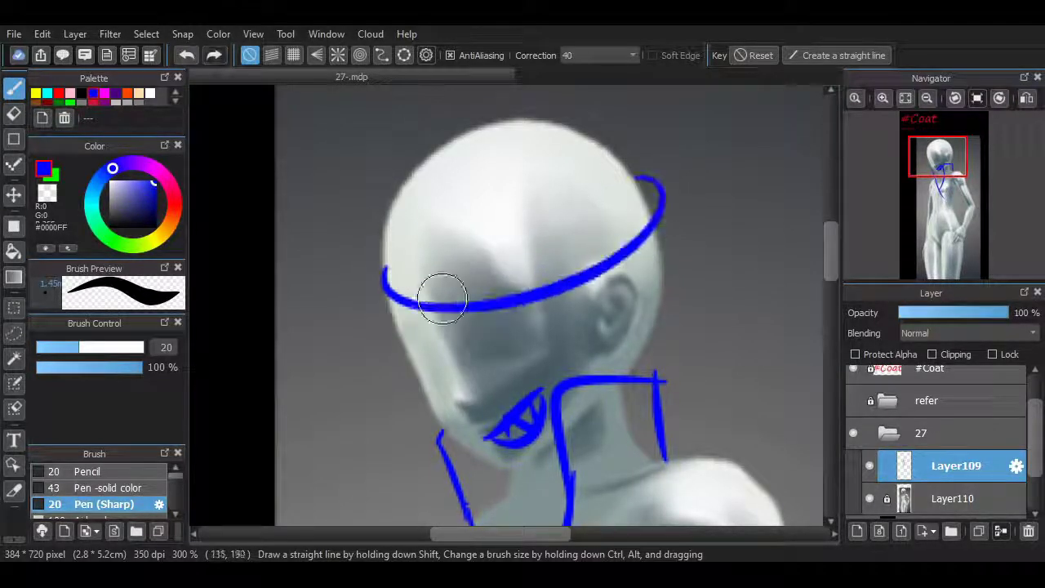
{"action": "mouse_move", "coordinate": [360, 262]}
{"action": "left_mouse_down"}
{"action": "mouse_move", "coordinate": [422, 399]}
{"action": "mouse_move", "coordinate": [680, 315]}
{"action": "mouse_move", "coordinate": [656, 200]}
{"action": "mouse_move", "coordinate": [680, 187]}
{"action": "left_mouse_up"}
{"action": "key", "text": "ctrl+z"}
{"action": "mouse_move", "coordinate": [384, 238]}
{"action": "left_mouse_down"}
{"action": "mouse_move", "coordinate": [517, 350]}
{"action": "mouse_move", "coordinate": [676, 194]}
{"action": "left_mouse_up"}
{"action": "key", "text": "ctrl+z"}
{"action": "mouse_move", "coordinate": [376, 253]}
{"action": "left_mouse_down"}
{"action": "mouse_move", "coordinate": [710, 196]}
{"action": "mouse_move", "coordinate": [646, 154]}
{"action": "mouse_move", "coordinate": [326, 360]}
{"action": "mouse_move", "coordinate": [375, 257]}
{"action": "left_mouse_up"}
{"action": "key", "text": "ctrl+z"}
{"action": "key", "text": "ctrl+z"}
{"action": "key", "text": "ctrl+z"}
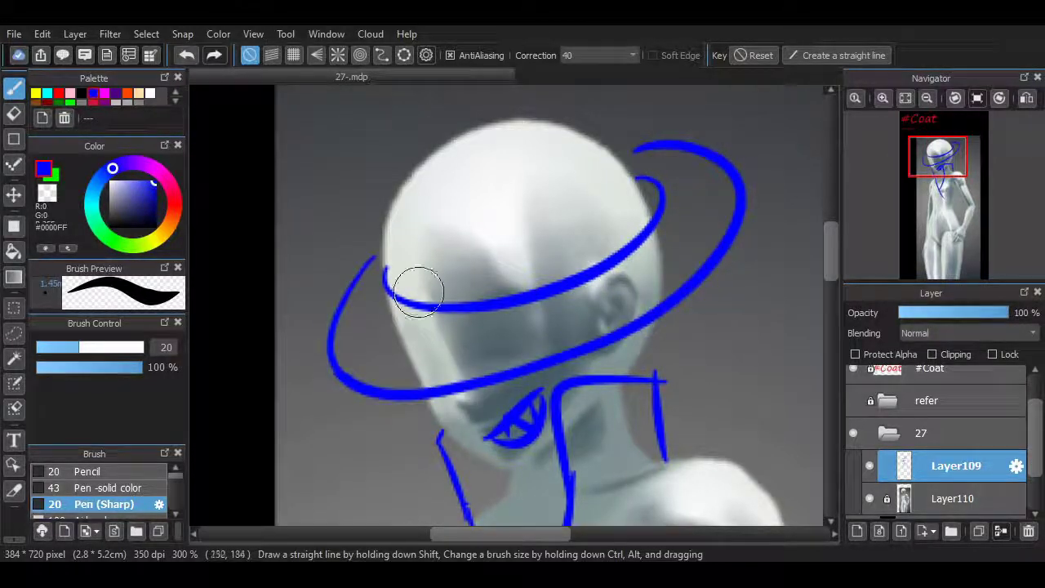
{"action": "key", "text": "ctrl+z"}
{"action": "mouse_move", "coordinate": [651, 164]}
{"action": "left_mouse_down"}
{"action": "mouse_move", "coordinate": [659, 158]}
{"action": "mouse_move", "coordinate": [317, 326]}
{"action": "mouse_move", "coordinate": [384, 254]}
{"action": "mouse_move", "coordinate": [729, 149]}
{"action": "mouse_move", "coordinate": [345, 288]}
{"action": "mouse_move", "coordinate": [723, 240]}
{"action": "mouse_move", "coordinate": [669, 180]}
{"action": "left_mouse_up"}
{"action": "key", "text": "ctrl+z"}
{"action": "key", "text": "ctrl+z"}
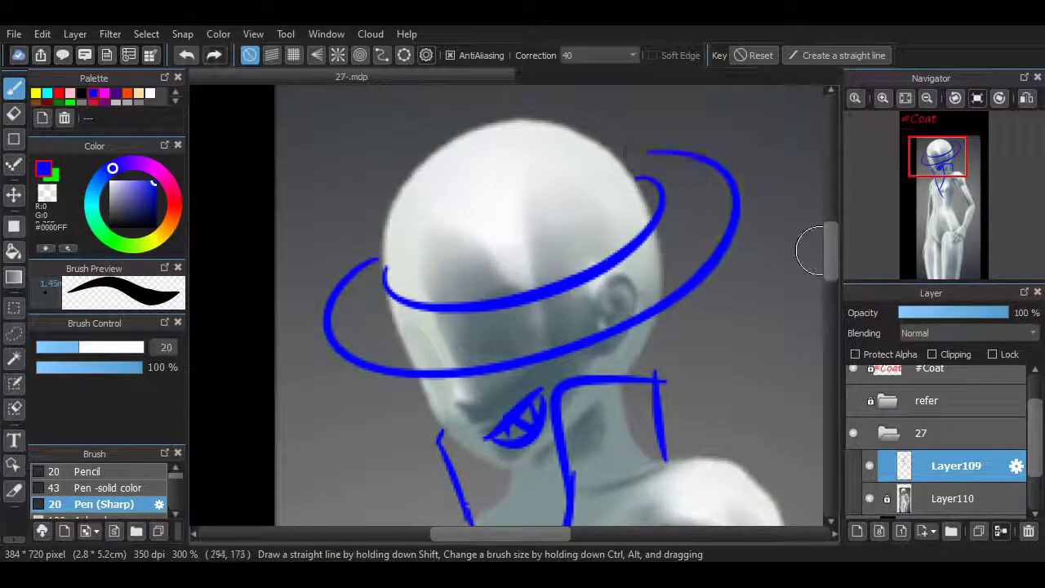
{"action": "key", "text": "ctrl+z"}
{"action": "mouse_move", "coordinate": [831, 256]}
{"action": "left_mouse_down"}
{"action": "mouse_move", "coordinate": [831, 277]}
{"action": "mouse_move", "coordinate": [832, 255]}
{"action": "left_mouse_up"}
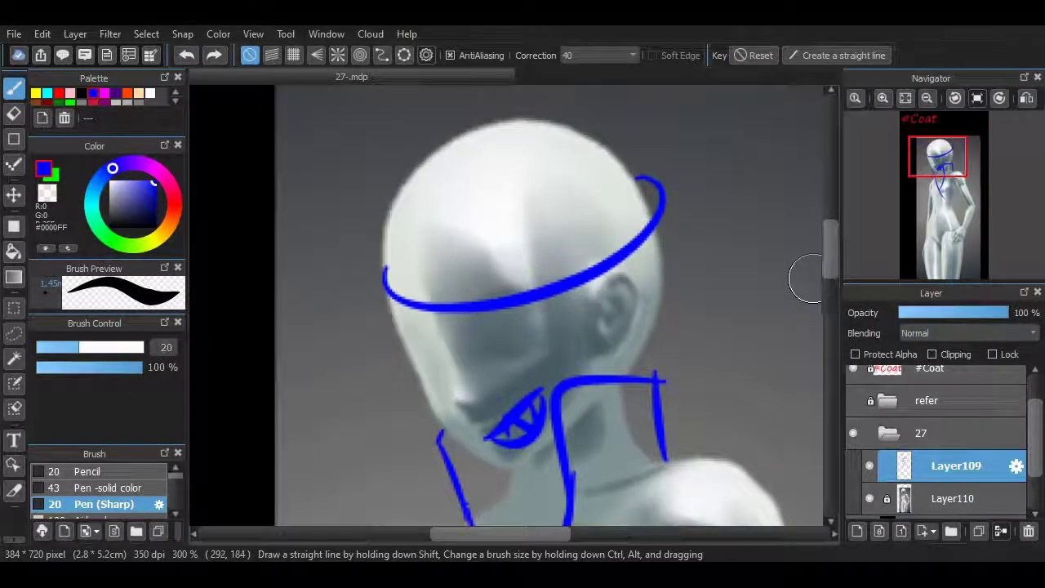
{"action": "key", "text": "ctrl+z"}
- Draw two long hair strands sweeping across the face and a pointed lock over the far cheek
{"action": "left_click_drag", "start_coordinate": [416, 310], "coordinate": [565, 382]}
{"action": "left_click_drag", "start_coordinate": [479, 251], "coordinate": [572, 378]}
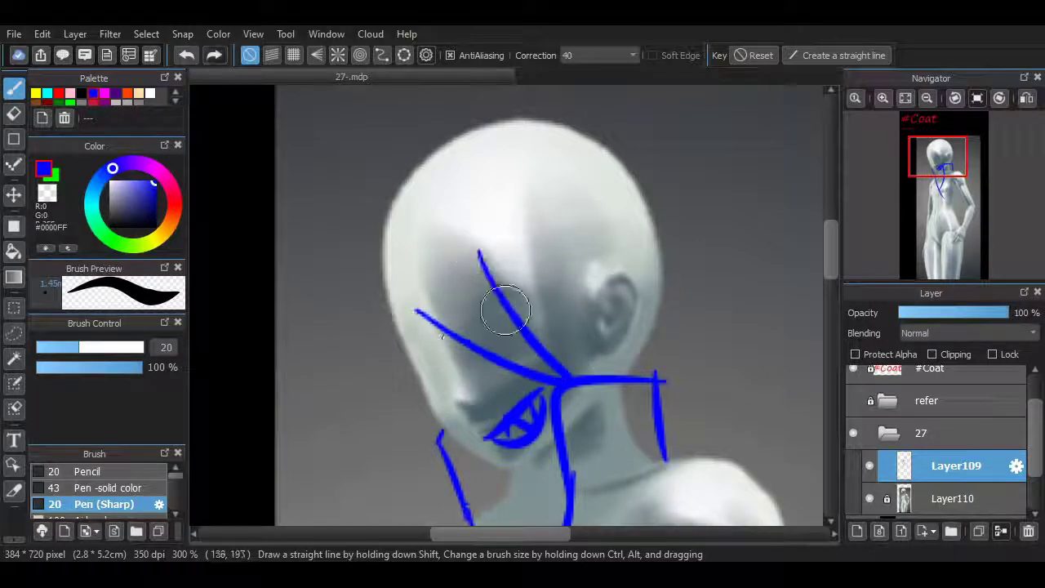
{"action": "mouse_move", "coordinate": [463, 347]}
{"action": "left_mouse_down"}
{"action": "mouse_move", "coordinate": [490, 407]}
{"action": "mouse_move", "coordinate": [373, 336]}
{"action": "left_mouse_up"}
{"action": "key", "text": "ctrl+z"}
{"action": "left_click_drag", "start_coordinate": [448, 337], "coordinate": [374, 317]}
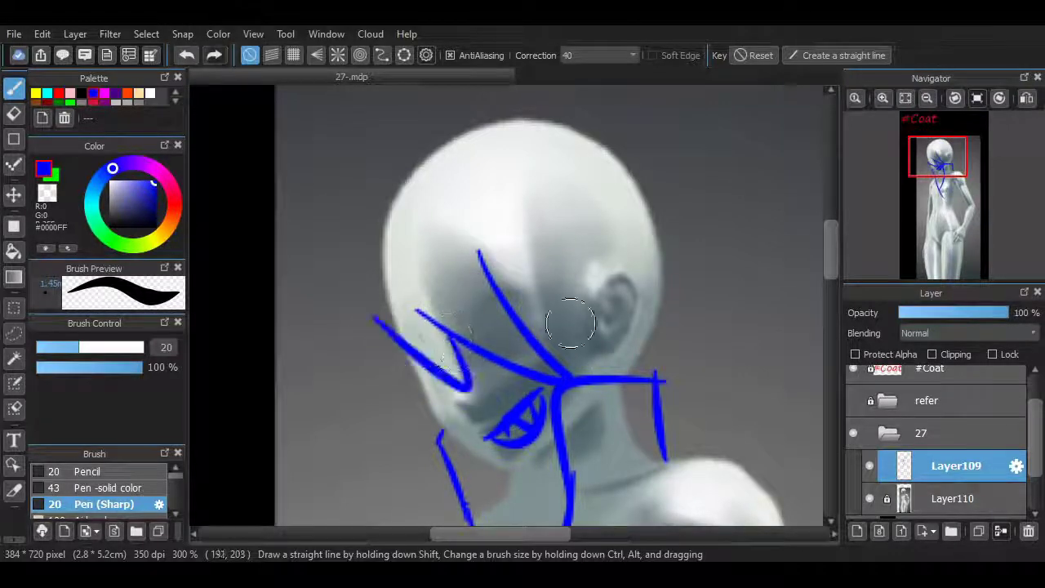
- Sketch the pointed hair locks around the ear and between the ear and the long front strand
{"action": "left_click_drag", "start_coordinate": [593, 295], "coordinate": [625, 334]}
{"action": "mouse_move", "coordinate": [511, 310]}
{"action": "left_mouse_down"}
{"action": "mouse_move", "coordinate": [637, 349]}
{"action": "mouse_move", "coordinate": [607, 288]}
{"action": "left_mouse_up"}
{"action": "key", "text": "ctrl+z"}
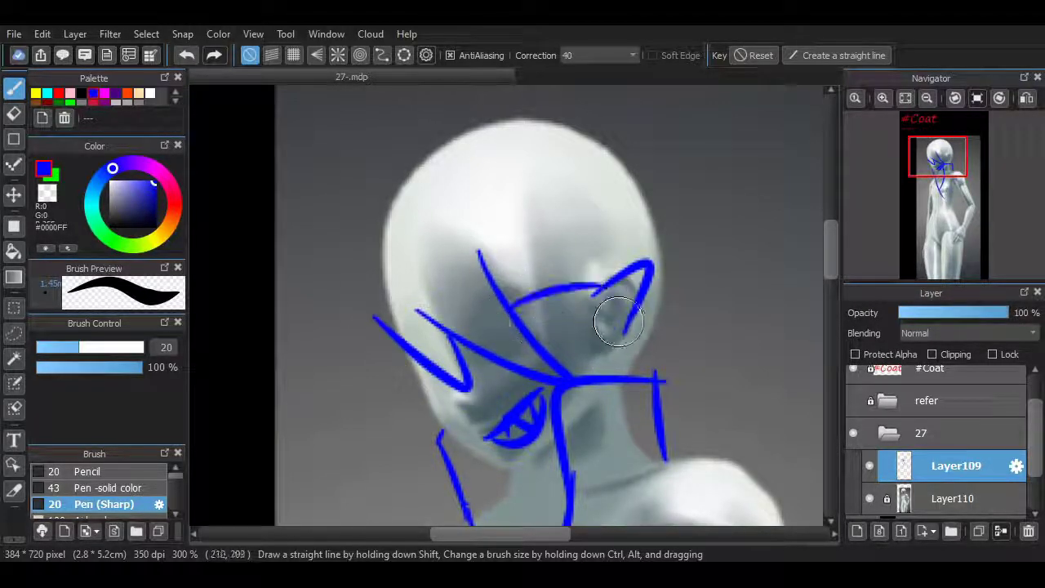
{"action": "key", "text": "ctrl+z"}
{"action": "left_click_drag", "start_coordinate": [513, 307], "coordinate": [629, 350]}
{"action": "key", "text": "ctrl+z"}
{"action": "key", "text": "ctrl+z"}
{"action": "left_click_drag", "start_coordinate": [597, 289], "coordinate": [608, 350]}
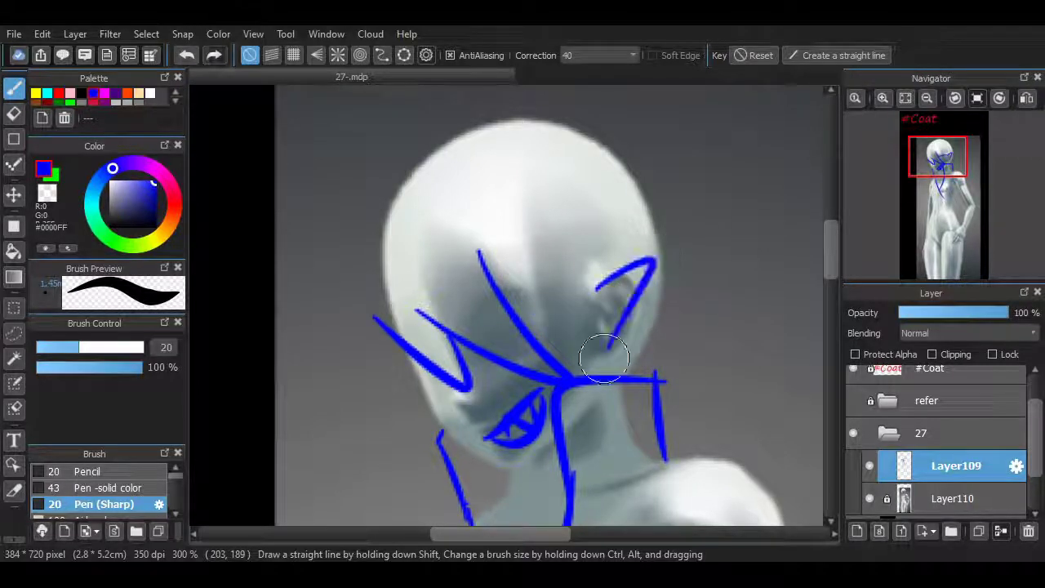
{"action": "mouse_move", "coordinate": [516, 313]}
{"action": "left_mouse_down"}
{"action": "mouse_move", "coordinate": [593, 357]}
{"action": "mouse_move", "coordinate": [584, 268]}
{"action": "left_mouse_up"}
{"action": "mouse_move", "coordinate": [634, 308]}
{"action": "left_mouse_down"}
{"action": "mouse_move", "coordinate": [636, 365]}
{"action": "mouse_move", "coordinate": [668, 291]}
{"action": "left_mouse_up"}
{"action": "key", "text": "ctrl+z"}
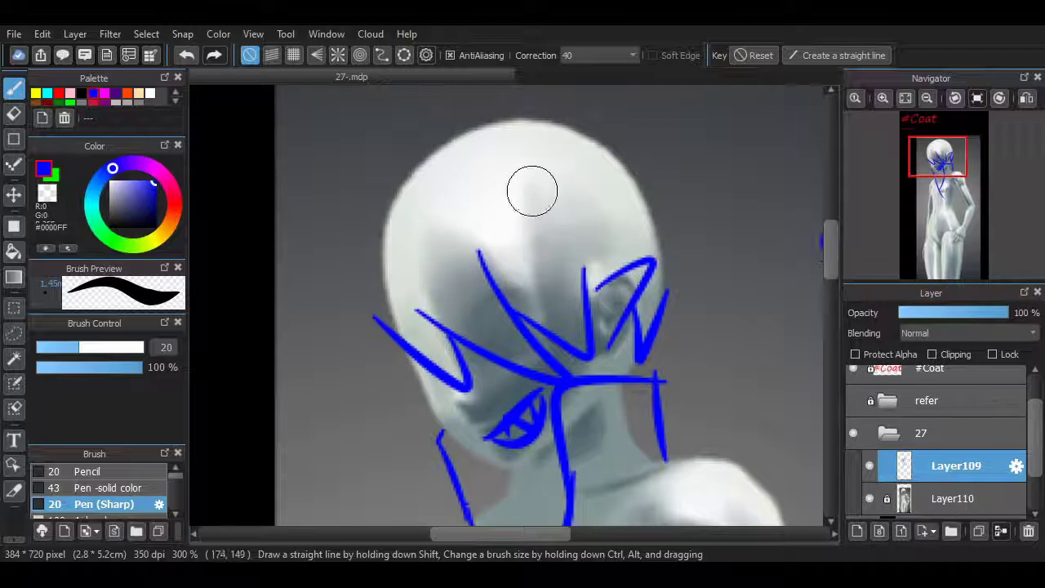
- Draw a curved horn-shaped tuft rising from the back of the head above the ear
{"action": "mouse_move", "coordinate": [533, 192]}
{"action": "left_mouse_down"}
{"action": "mouse_move", "coordinate": [615, 179]}
{"action": "mouse_move", "coordinate": [565, 267]}
{"action": "left_mouse_up"}
{"action": "key", "text": "ctrl+z"}
{"action": "key", "text": "ctrl+z"}
{"action": "mouse_move", "coordinate": [549, 213]}
{"action": "left_mouse_down"}
{"action": "mouse_move", "coordinate": [620, 153]}
{"action": "mouse_move", "coordinate": [586, 241]}
{"action": "left_mouse_up"}
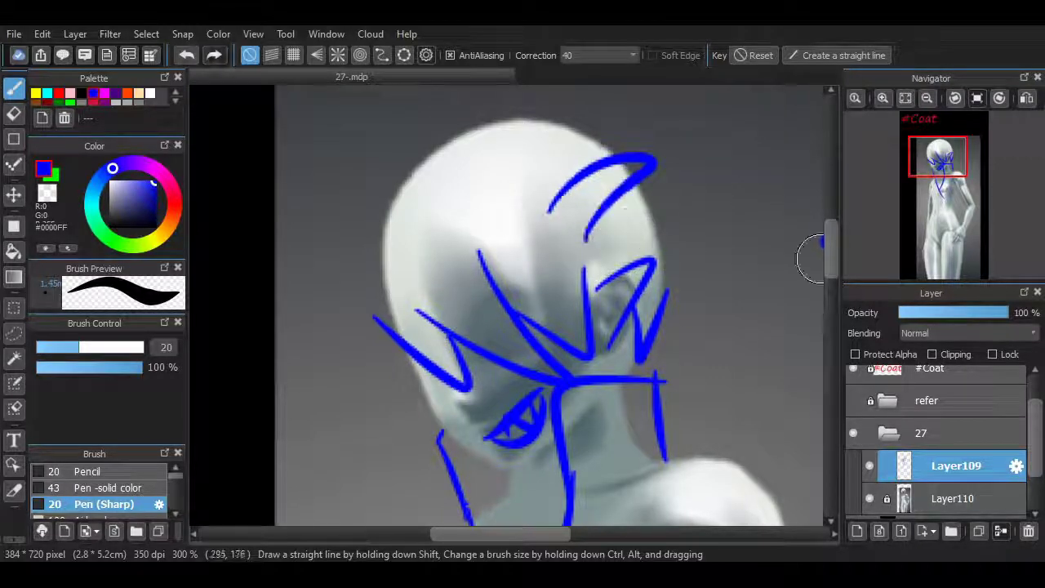
- Outline the crown of the head and add a pointed side lock at the far temple
{"action": "scroll", "coordinate": [401, 386], "scroll_direction": "up", "scroll_amount": 3}
{"action": "left_click_drag", "start_coordinate": [378, 400], "coordinate": [483, 210]}
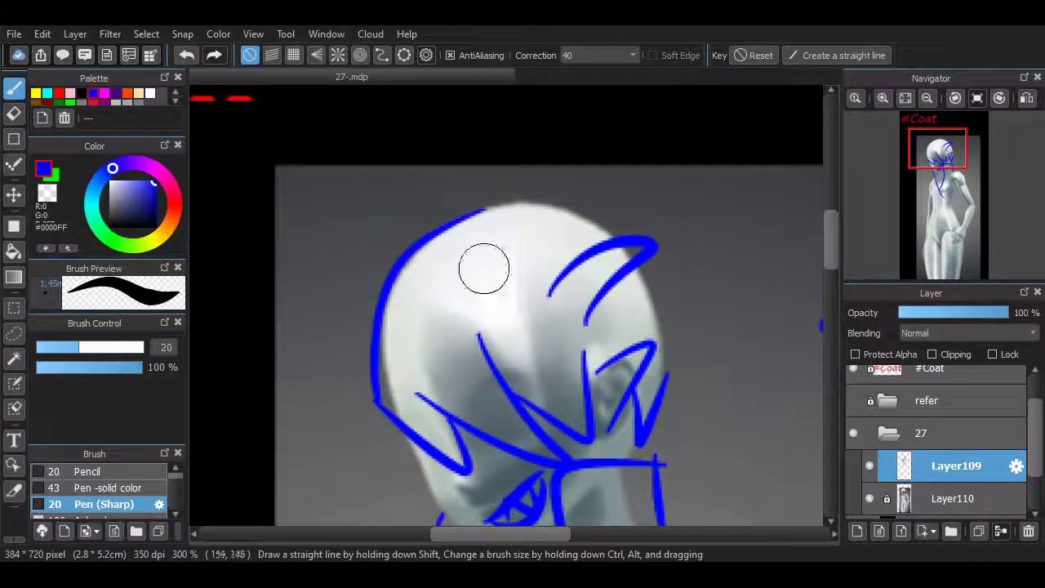
{"action": "key", "text": "ctrl+z"}
{"action": "mouse_move", "coordinate": [390, 333]}
{"action": "left_mouse_down"}
{"action": "mouse_move", "coordinate": [394, 441]}
{"action": "mouse_move", "coordinate": [408, 301]}
{"action": "mouse_move", "coordinate": [373, 340]}
{"action": "mouse_move", "coordinate": [570, 217]}
{"action": "left_mouse_up"}
{"action": "key", "text": "ctrl+z"}
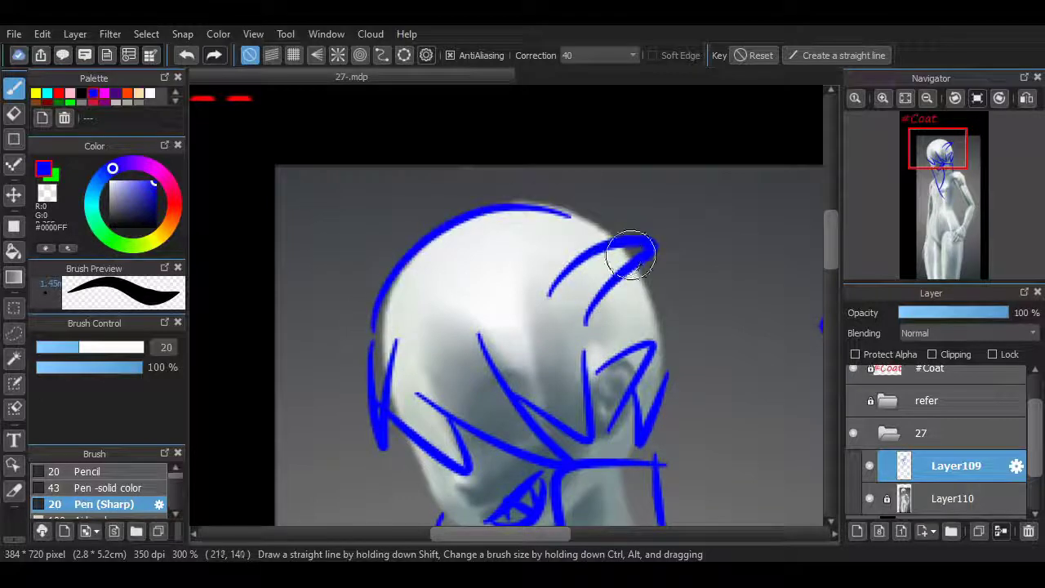
- Sketch a large diamond shape around the hand resting on the hip
{"action": "left_click_drag", "start_coordinate": [832, 239], "coordinate": [831, 326]}
{"action": "left_click", "coordinate": [927, 98]}
{"action": "scroll", "coordinate": [609, 329], "scroll_direction": "down", "scroll_amount": 3}
{"action": "left_click_drag", "start_coordinate": [622, 308], "coordinate": [704, 396]}
{"action": "scroll", "coordinate": [694, 343], "scroll_direction": "down", "scroll_amount": 3}
{"action": "mouse_move", "coordinate": [703, 282]}
{"action": "left_mouse_down"}
{"action": "mouse_move", "coordinate": [687, 328]}
{"action": "mouse_move", "coordinate": [543, 313]}
{"action": "left_mouse_up"}
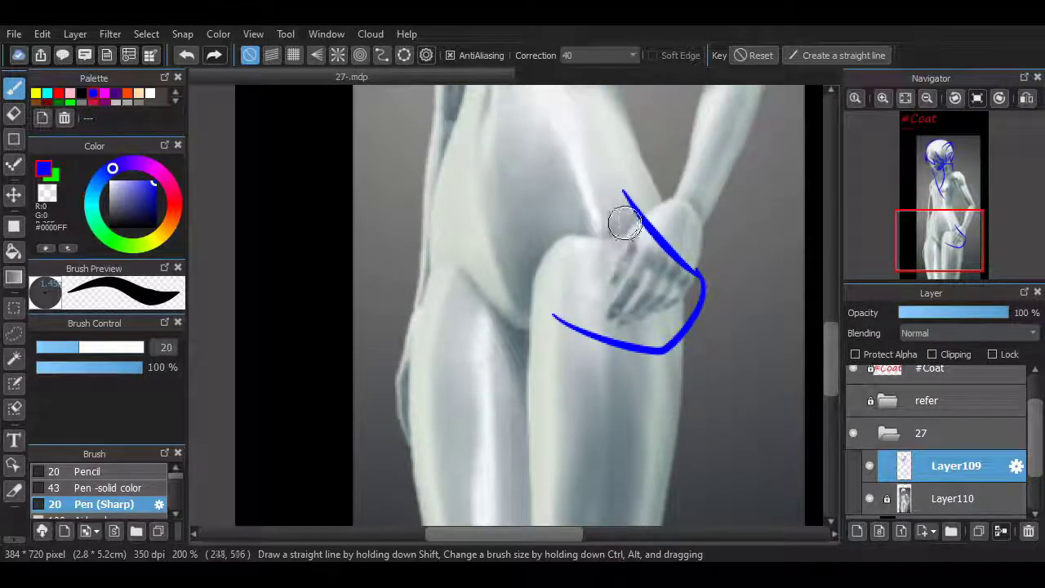
{"action": "key", "text": "ctrl+z"}
{"action": "mouse_move", "coordinate": [618, 191]}
{"action": "left_mouse_down"}
{"action": "mouse_move", "coordinate": [600, 308]}
{"action": "mouse_move", "coordinate": [694, 283]}
{"action": "left_mouse_up"}
- Draw the coat's shoulder line from the collar over the near shoulder to the upper arm
{"action": "scroll", "coordinate": [653, 286], "scroll_direction": "up", "scroll_amount": 10}
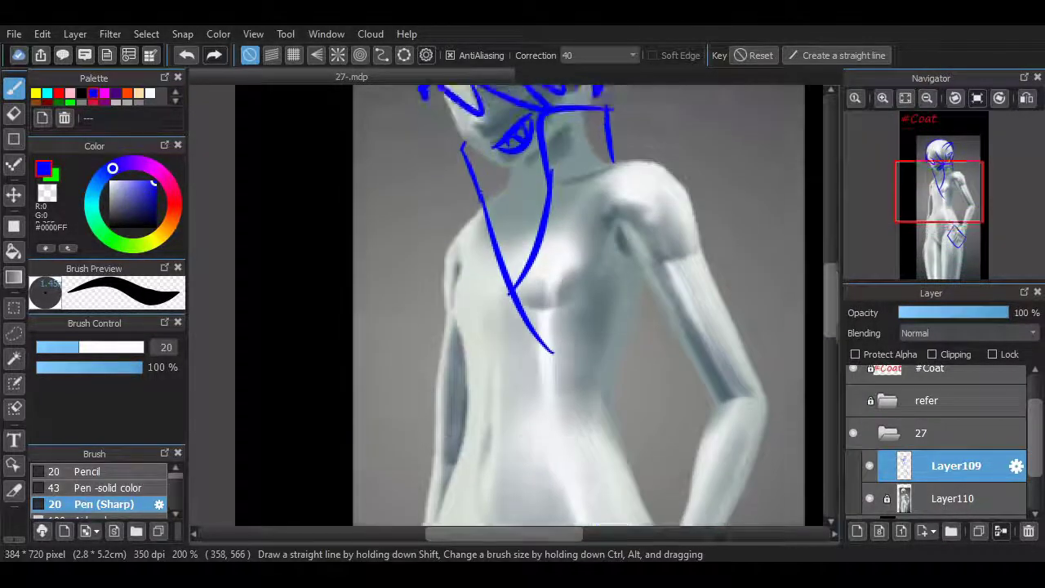
{"action": "left_click_drag", "start_coordinate": [635, 241], "coordinate": [701, 349]}
{"action": "key", "text": "ctrl+z"}
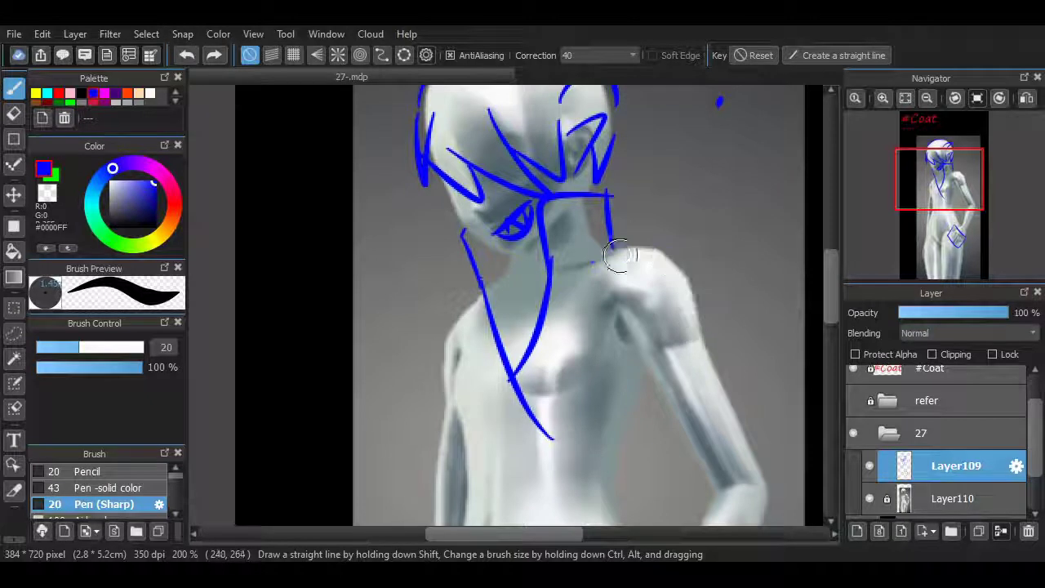
{"action": "mouse_move", "coordinate": [596, 242]}
{"action": "left_mouse_down"}
{"action": "mouse_move", "coordinate": [704, 352]}
{"action": "mouse_move", "coordinate": [676, 271]}
{"action": "mouse_move", "coordinate": [700, 352]}
{"action": "left_mouse_up"}
{"action": "key", "text": "ctrl+z"}
{"action": "key", "text": "ctrl+z"}
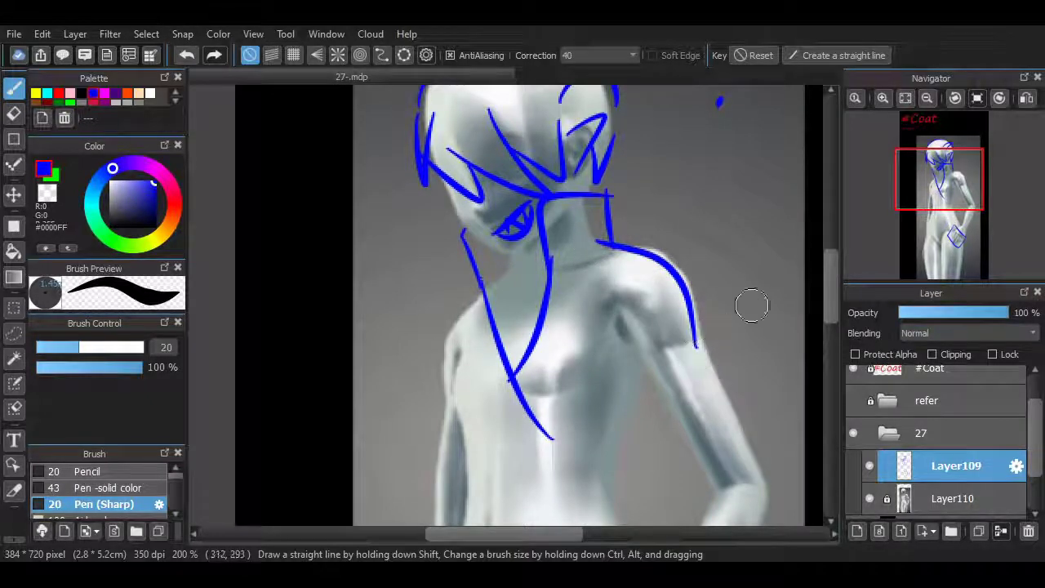
- Close the base of the curved tuft on the head and check the sketch with the Layer110 reference hidden
{"action": "left_click_drag", "start_coordinate": [830, 315], "coordinate": [830, 289]}
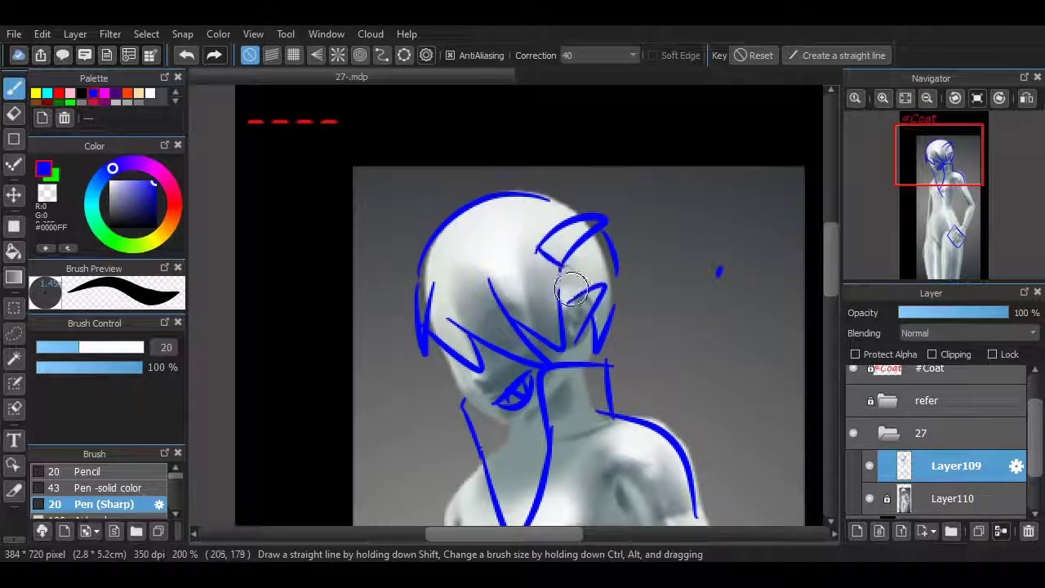
{"action": "scroll", "coordinate": [801, 320], "scroll_direction": "down", "scroll_amount": 4}
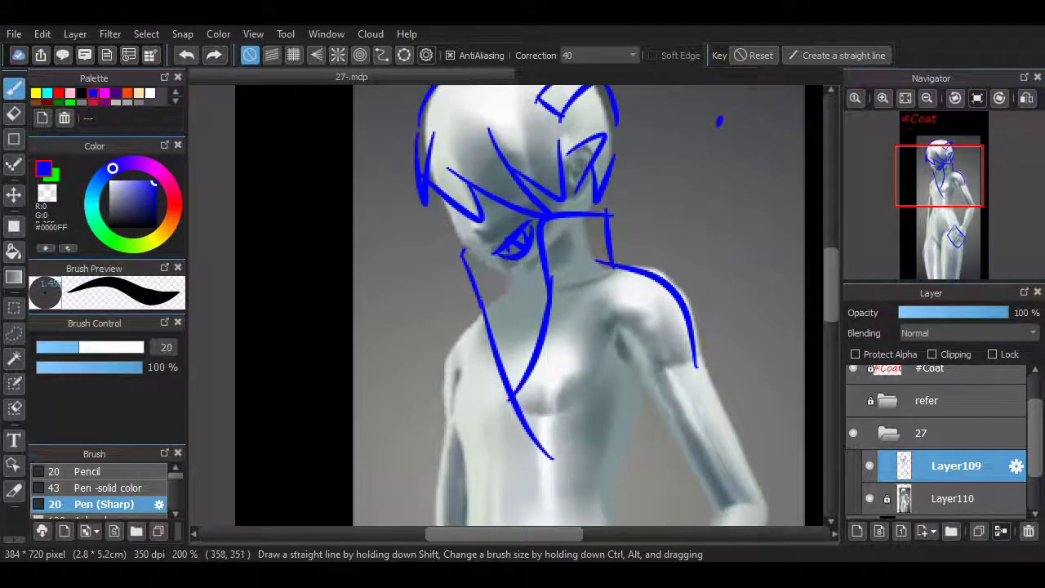
{"action": "left_click", "coordinate": [870, 498]}
{"action": "left_click", "coordinate": [952, 499]}
{"action": "left_click", "coordinate": [870, 498]}
{"action": "left_click", "coordinate": [955, 466]}
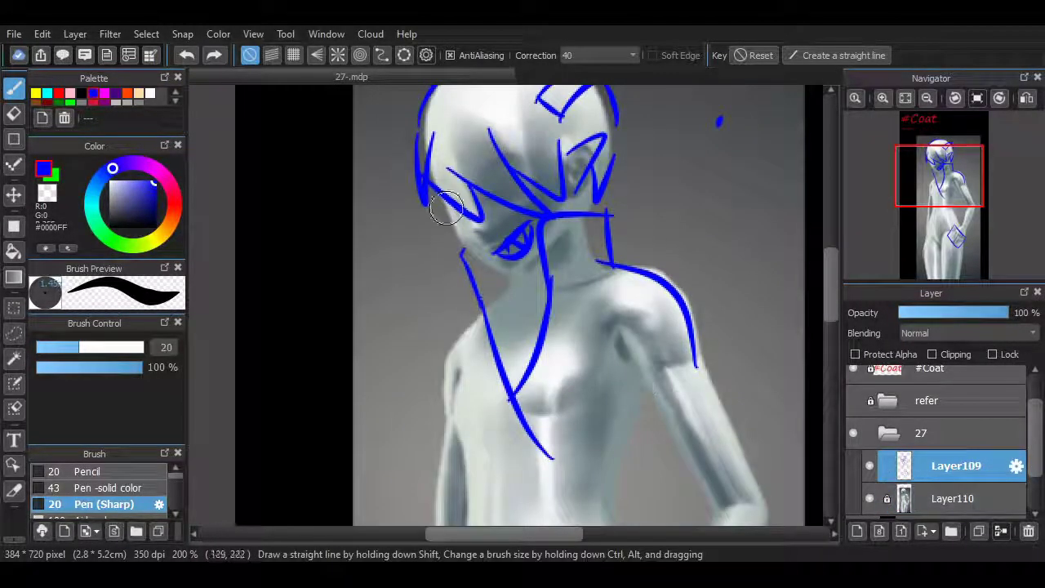
{"action": "left_click_drag", "start_coordinate": [447, 209], "coordinate": [516, 286]}
{"action": "key", "text": "ctrl+z"}
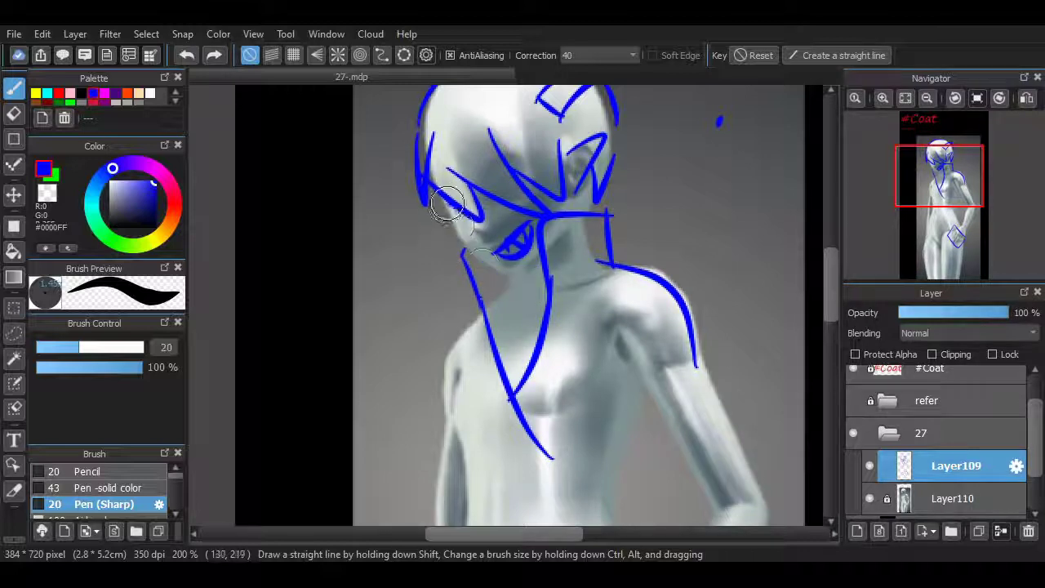
{"action": "key", "text": "ctrl+z"}
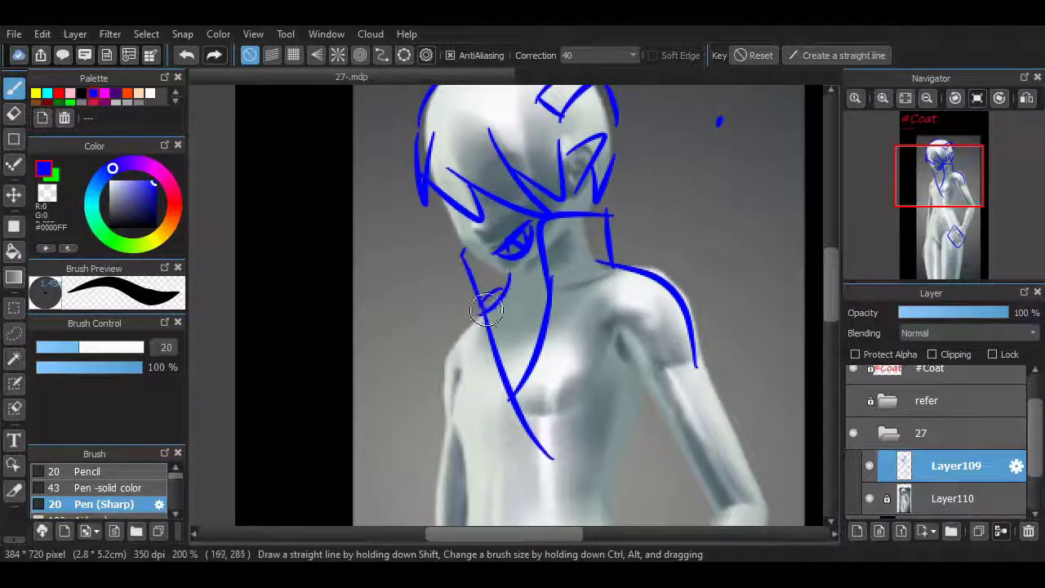
- Draw the inner garment's neckline below the neck and fill the V opening with fold details
{"action": "left_click_drag", "start_coordinate": [498, 320], "coordinate": [547, 308]}
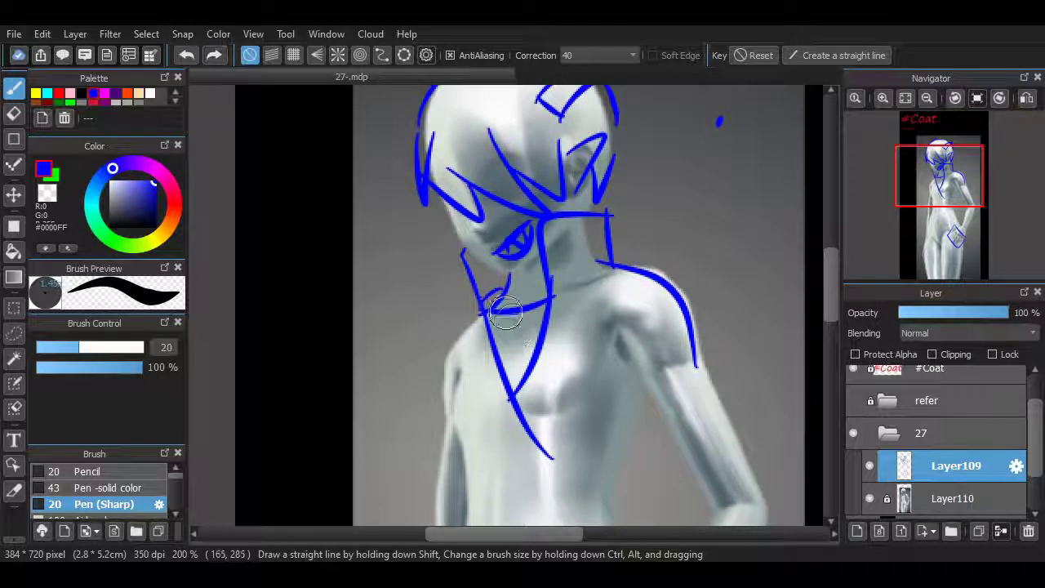
{"action": "left_click_drag", "start_coordinate": [529, 354], "coordinate": [603, 347]}
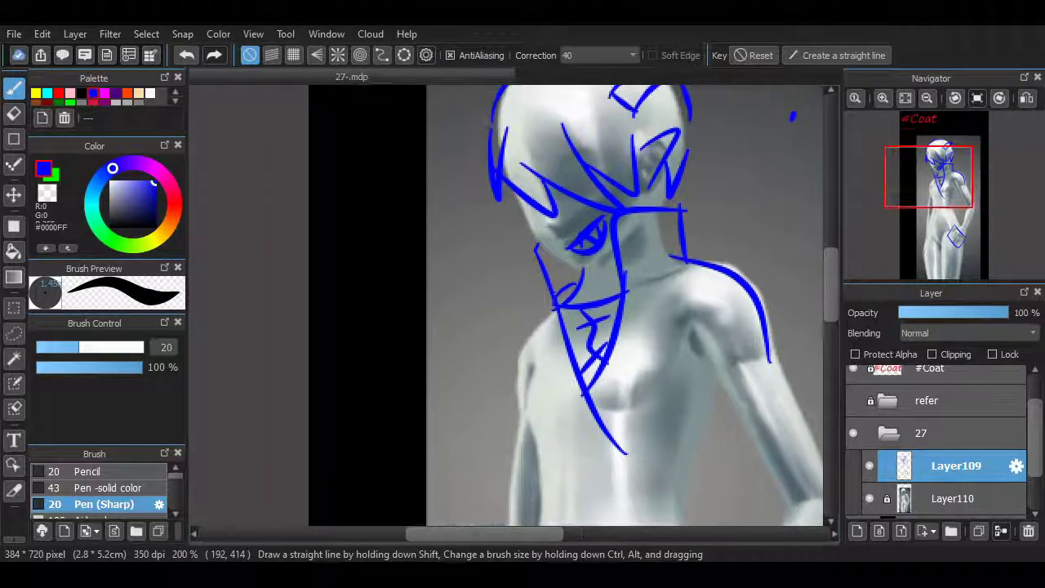
- Shrink the Navigator to make room for a taller layer list and adjust the side column's width
{"action": "left_click_drag", "start_coordinate": [931, 293], "coordinate": [865, 188]}
{"action": "left_click_drag", "start_coordinate": [1003, 78], "coordinate": [923, 247]}
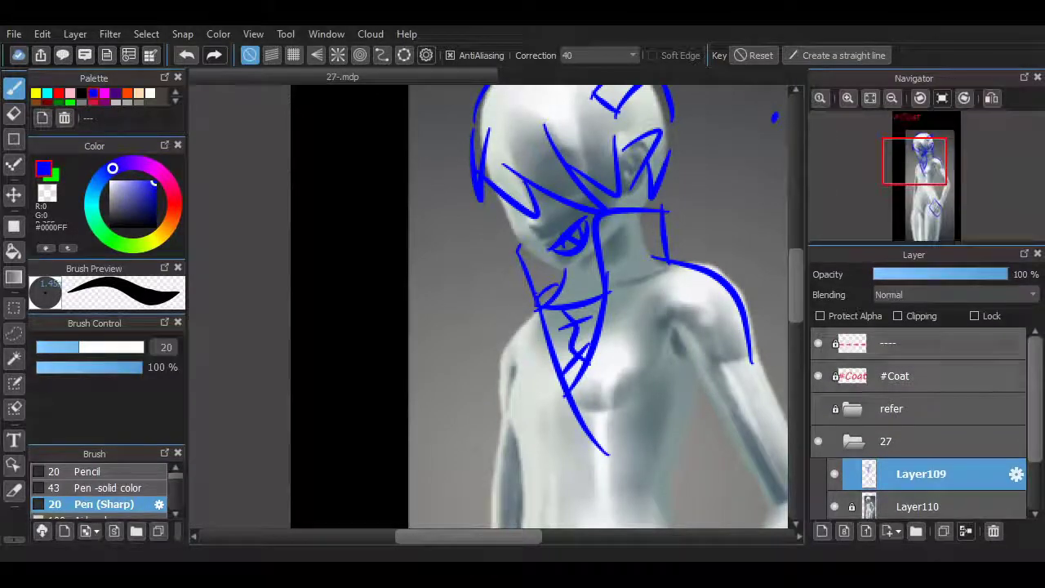
{"action": "scroll", "coordinate": [923, 424], "scroll_direction": "down", "scroll_amount": 1}
{"action": "left_click_drag", "start_coordinate": [807, 327], "coordinate": [835, 326]}
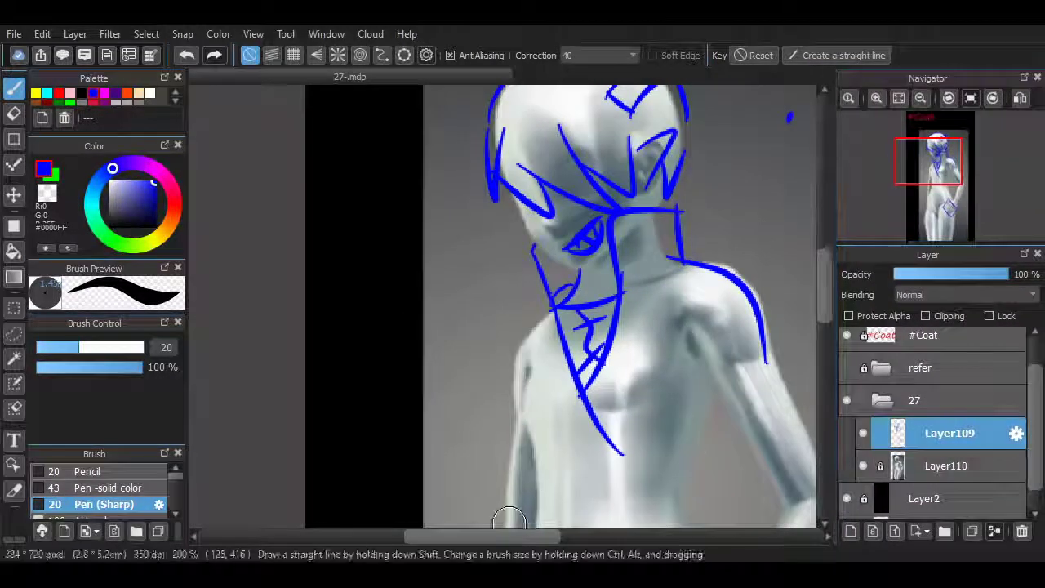
- Draw the coat's far shoulder curve from the neckline down to the upper arm
{"action": "left_click_drag", "start_coordinate": [485, 537], "coordinate": [518, 537]}
{"action": "scroll", "coordinate": [590, 412], "scroll_direction": "up", "scroll_amount": 2}
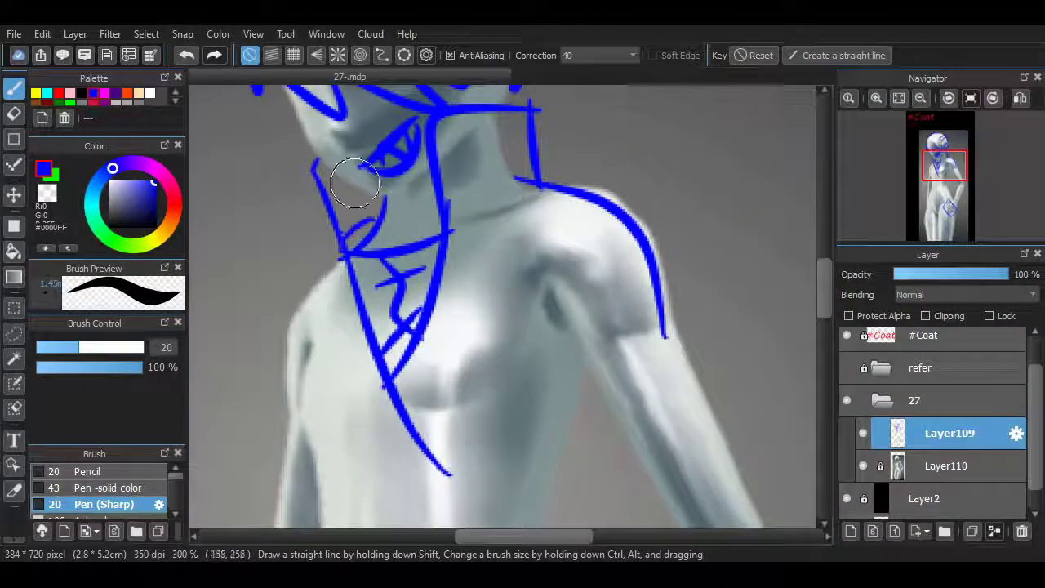
{"action": "left_click_drag", "start_coordinate": [343, 258], "coordinate": [287, 371]}
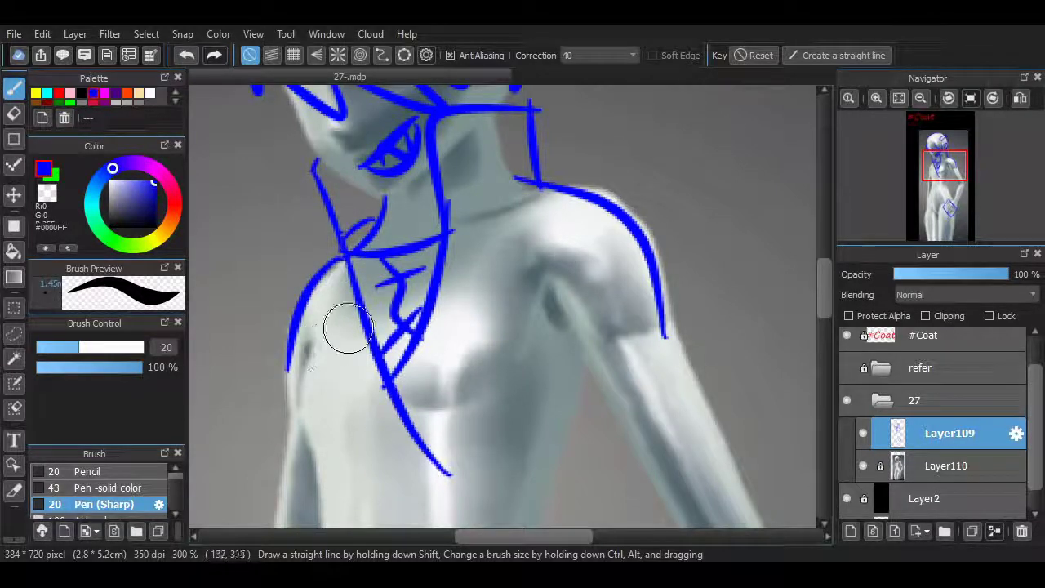
- Outline the coat sleeve's outer edge along the bent arm past the elbow and close it with a cuff at the wrist
{"action": "left_click_drag", "start_coordinate": [824, 298], "coordinate": [825, 323]}
{"action": "left_click", "coordinate": [920, 98]}
{"action": "left_click", "coordinate": [921, 98]}
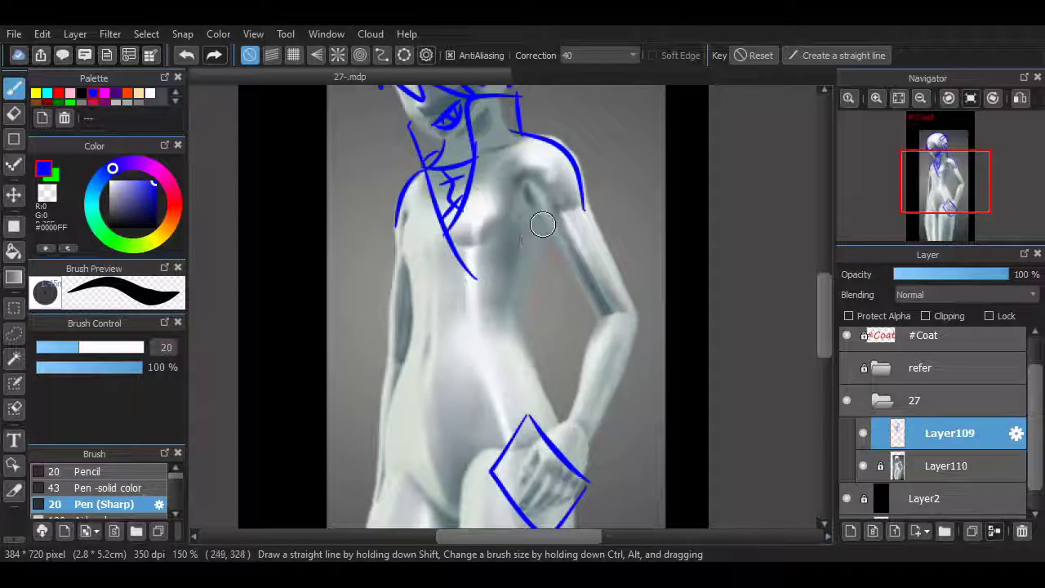
{"action": "mouse_move", "coordinate": [584, 201]}
{"action": "left_mouse_down"}
{"action": "mouse_move", "coordinate": [636, 337]}
{"action": "mouse_move", "coordinate": [621, 330]}
{"action": "mouse_move", "coordinate": [584, 489]}
{"action": "mouse_move", "coordinate": [583, 443]}
{"action": "mouse_move", "coordinate": [610, 418]}
{"action": "mouse_move", "coordinate": [589, 483]}
{"action": "left_mouse_up"}
{"action": "key", "text": "ctrl+z"}
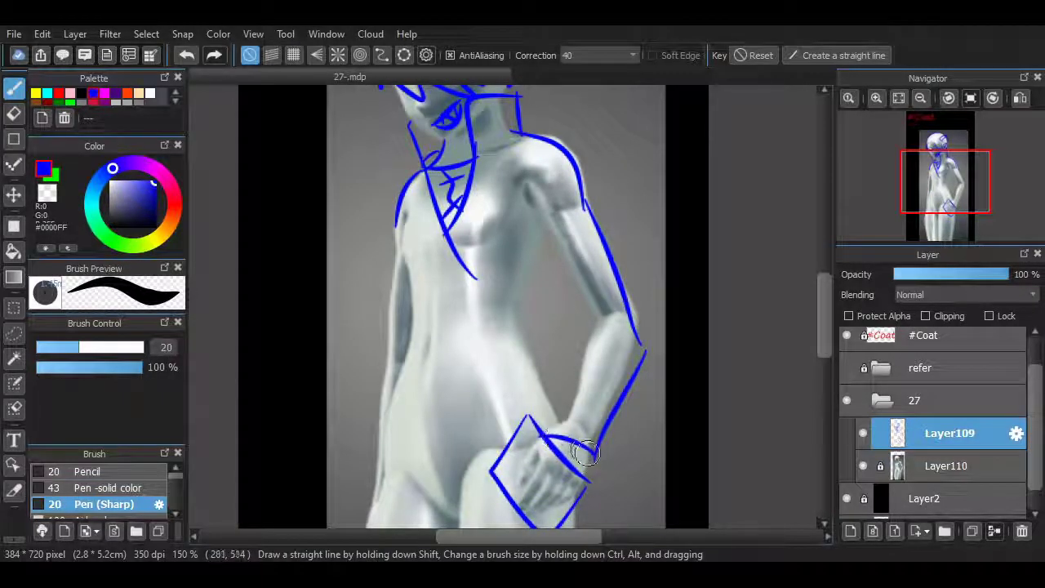
- Draw the inner edge of the bent sleeve from armpit through elbow to wrist, plus the coat's side line beside the torso
{"action": "mouse_move", "coordinate": [537, 231]}
{"action": "left_mouse_down"}
{"action": "mouse_move", "coordinate": [603, 348]}
{"action": "mouse_move", "coordinate": [597, 359]}
{"action": "mouse_move", "coordinate": [578, 325]}
{"action": "mouse_move", "coordinate": [551, 428]}
{"action": "left_mouse_up"}
{"action": "key", "text": "ctrl+z"}
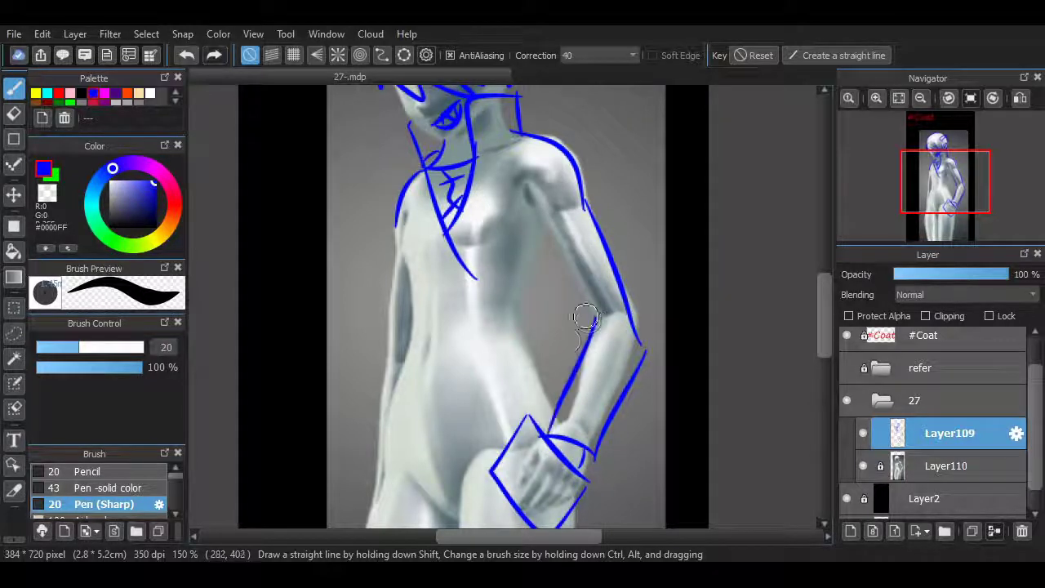
{"action": "left_click_drag", "start_coordinate": [824, 316], "coordinate": [824, 333]}
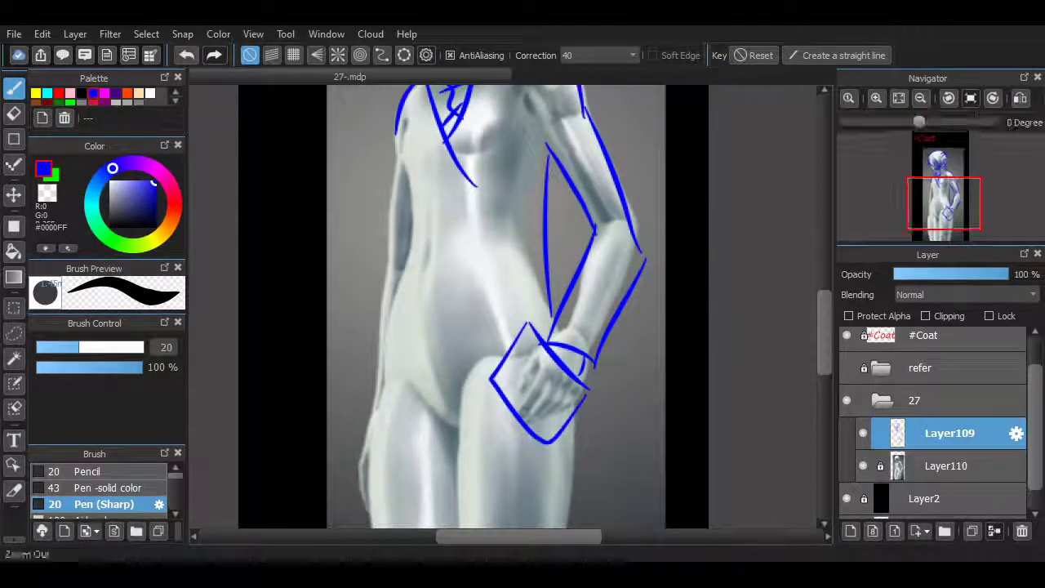
- Extend the coat's front opening edge and near side line down to the hem, and draw the far side line from chest to hem
{"action": "left_click", "coordinate": [921, 98]}
{"action": "key", "text": "ctrl+z"}
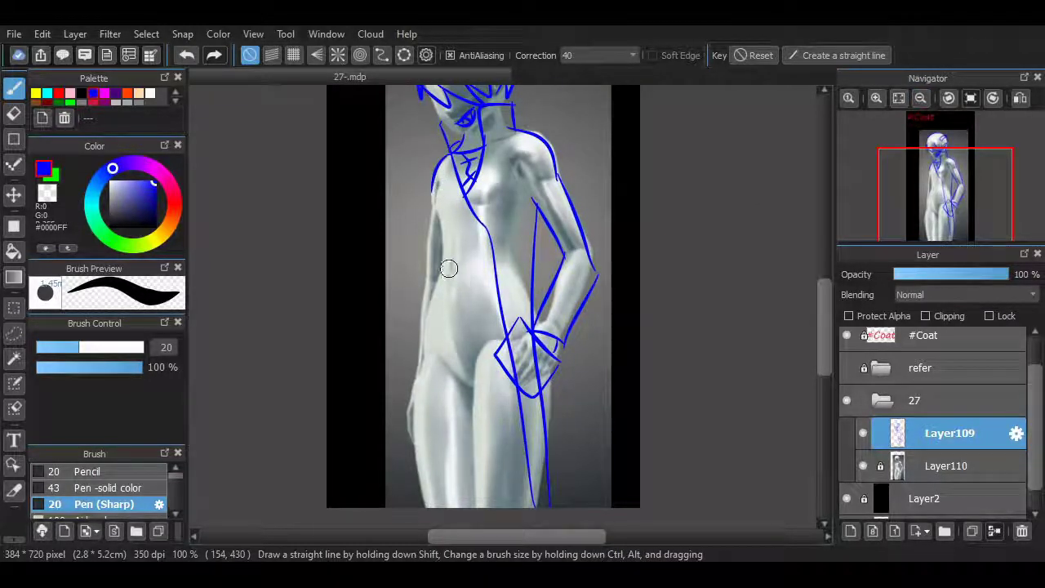
{"action": "left_click_drag", "start_coordinate": [438, 406], "coordinate": [430, 516]}
{"action": "key", "text": "ctrl+z"}
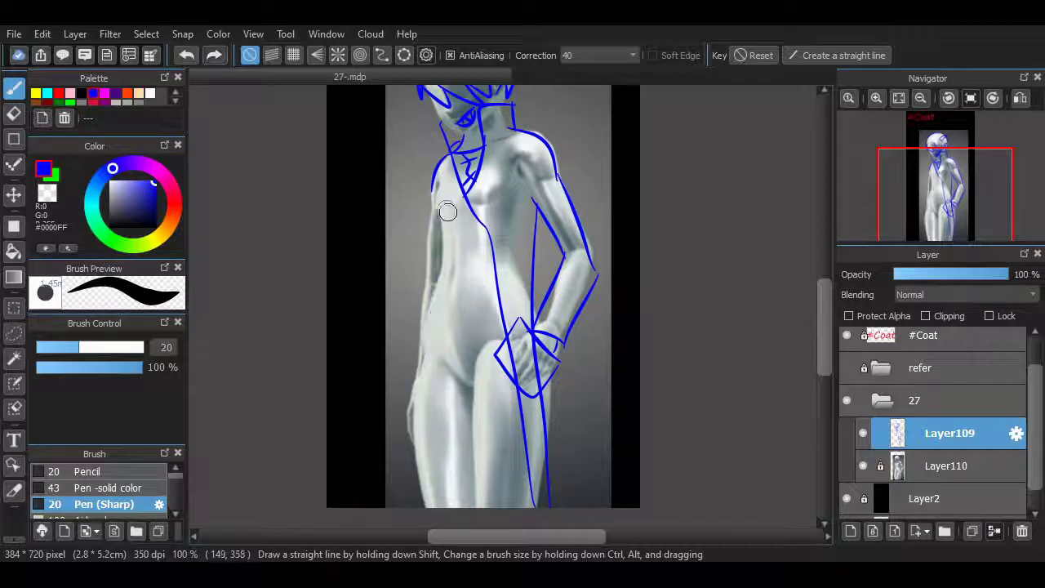
{"action": "left_click_drag", "start_coordinate": [446, 206], "coordinate": [418, 525]}
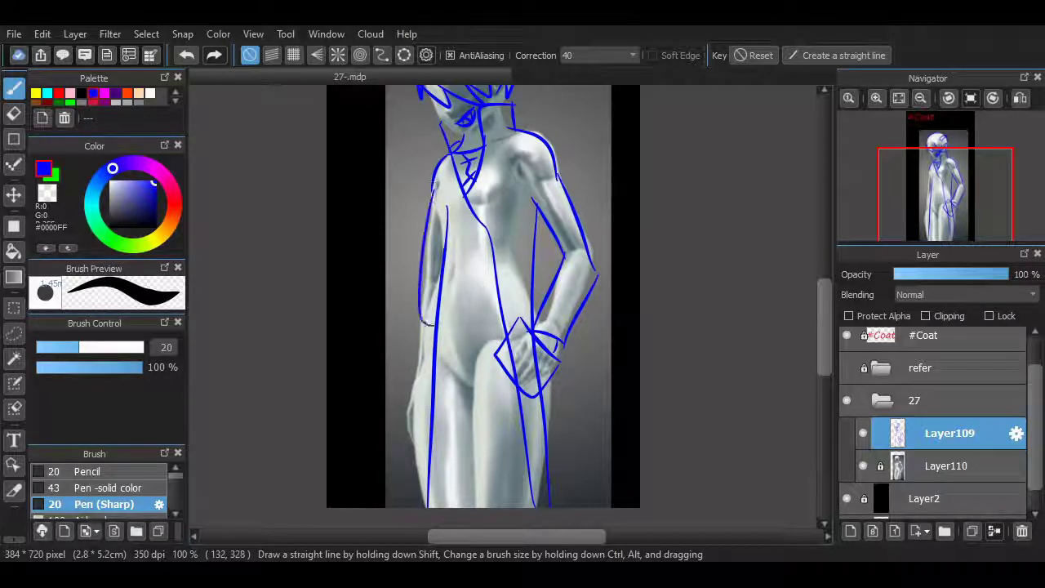
- Redraw the far sleeve's outer edge along the hanging arm from the shoulder down towards the wrist
{"action": "left_click", "coordinate": [876, 98]}
{"action": "left_click", "coordinate": [876, 98]}
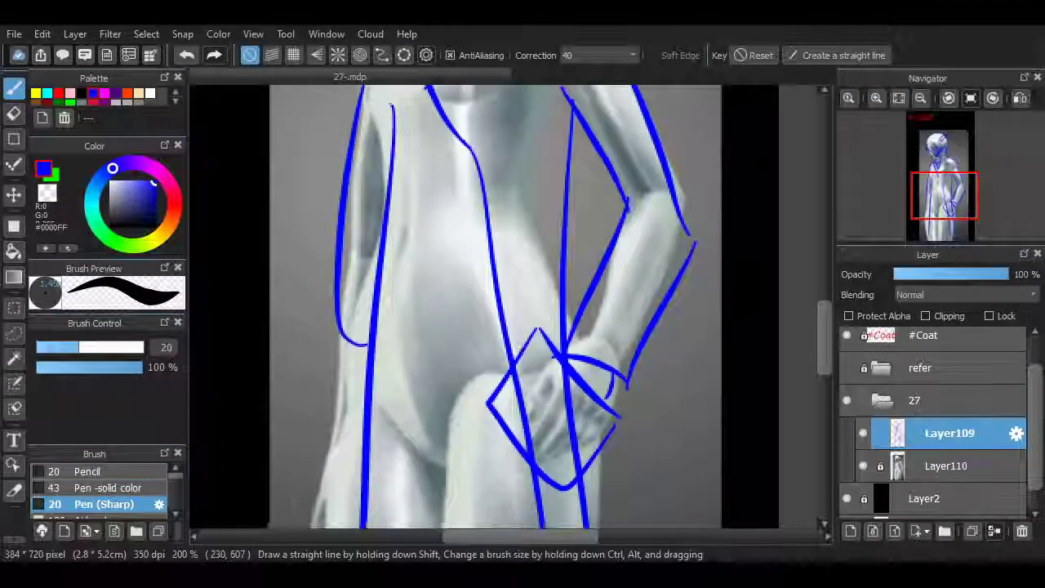
{"action": "left_click_drag", "start_coordinate": [548, 536], "coordinate": [529, 537]}
{"action": "mouse_move", "coordinate": [824, 338]}
{"action": "left_mouse_down"}
{"action": "mouse_move", "coordinate": [824, 288]}
{"action": "mouse_move", "coordinate": [825, 318]}
{"action": "left_mouse_up"}
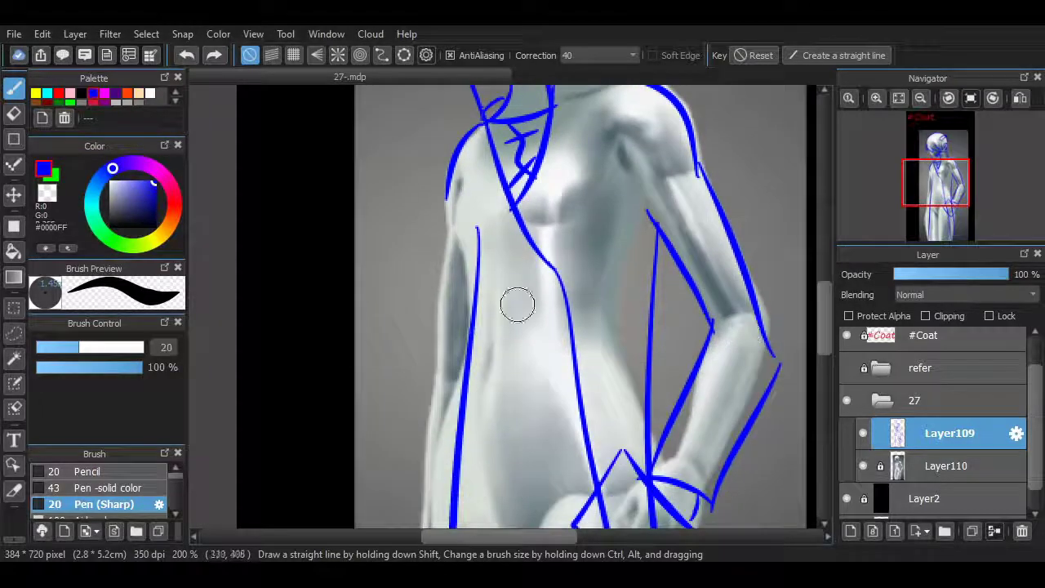
{"action": "left_click_drag", "start_coordinate": [441, 242], "coordinate": [417, 449]}
{"action": "scroll", "coordinate": [589, 346], "scroll_direction": "down", "scroll_amount": 3}
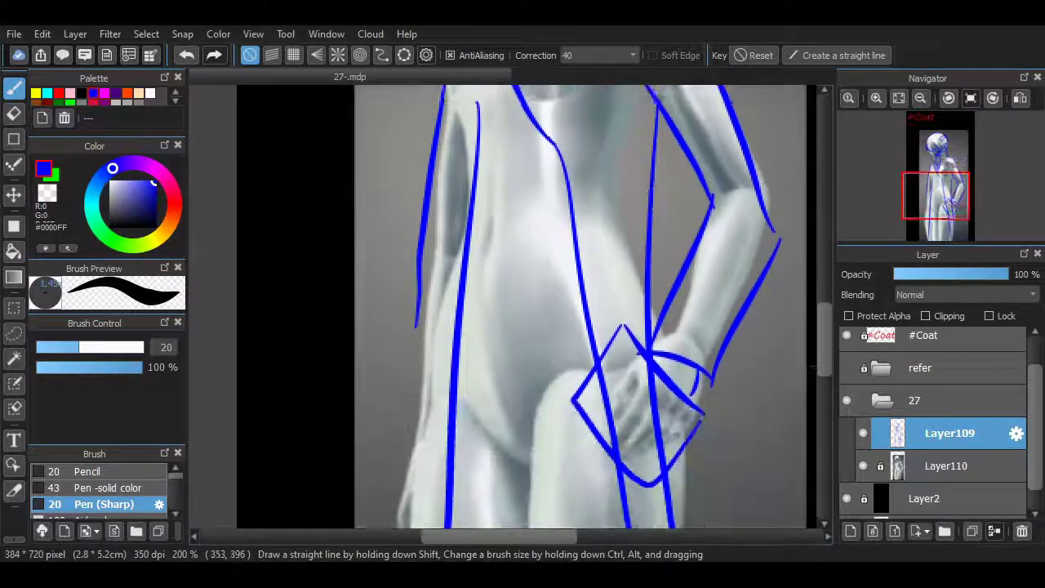
- Extend the far sleeve's outer edge to the wrist and close it with a curved double-line cuff
{"action": "left_click_drag", "start_coordinate": [411, 329], "coordinate": [431, 392]}
{"action": "key", "text": "ctrl+z"}
{"action": "left_click_drag", "start_coordinate": [413, 306], "coordinate": [447, 394]}
{"action": "left_click_drag", "start_coordinate": [415, 323], "coordinate": [450, 447]}
{"action": "key", "text": "ctrl+z"}
{"action": "scroll", "coordinate": [507, 408], "scroll_direction": "up", "scroll_amount": 6}
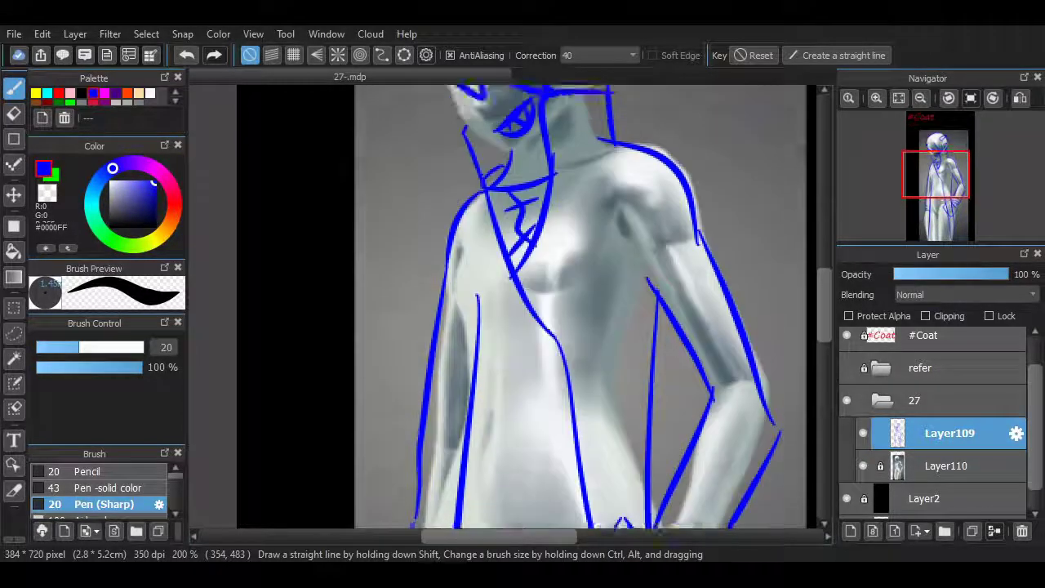
- Draw a column of five curved buttons along the coat's front opening from the chest down to the thigh
{"action": "scroll", "coordinate": [547, 389], "scroll_direction": "down", "scroll_amount": 1}
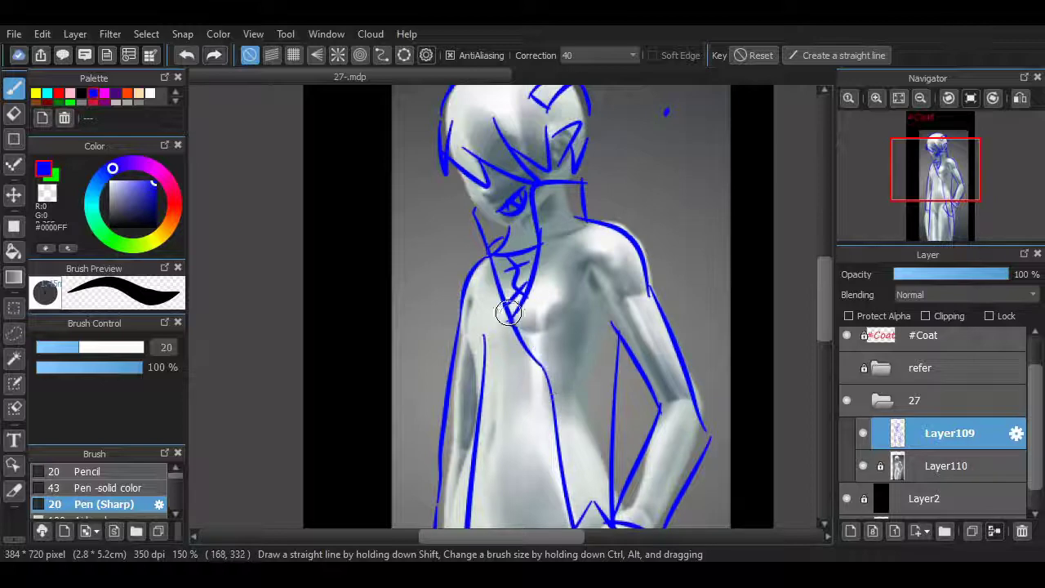
{"action": "scroll", "coordinate": [751, 299], "scroll_direction": "down", "scroll_amount": 5}
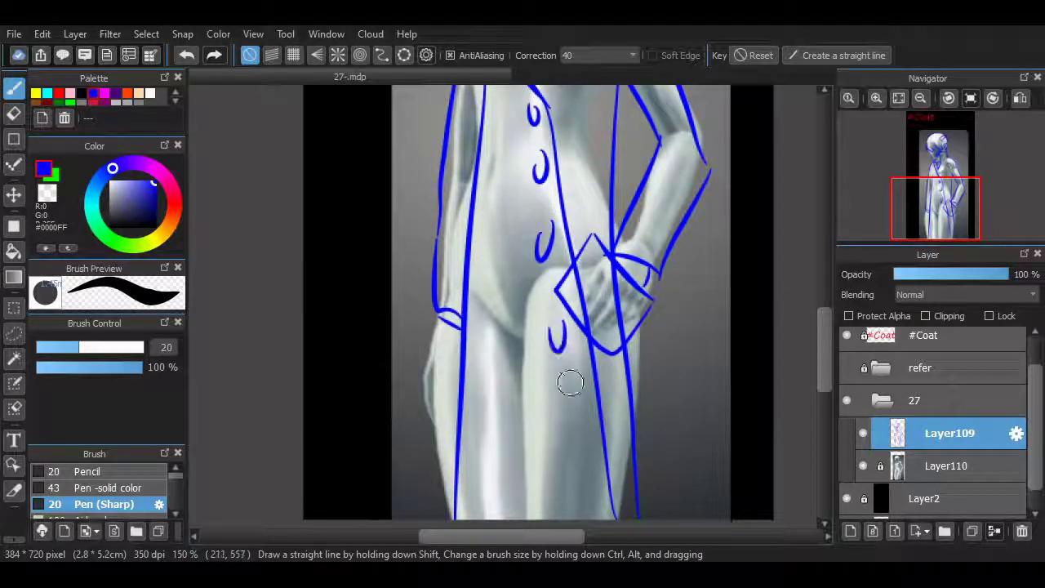
{"action": "scroll", "coordinate": [583, 434], "scroll_direction": "up", "scroll_amount": 6}
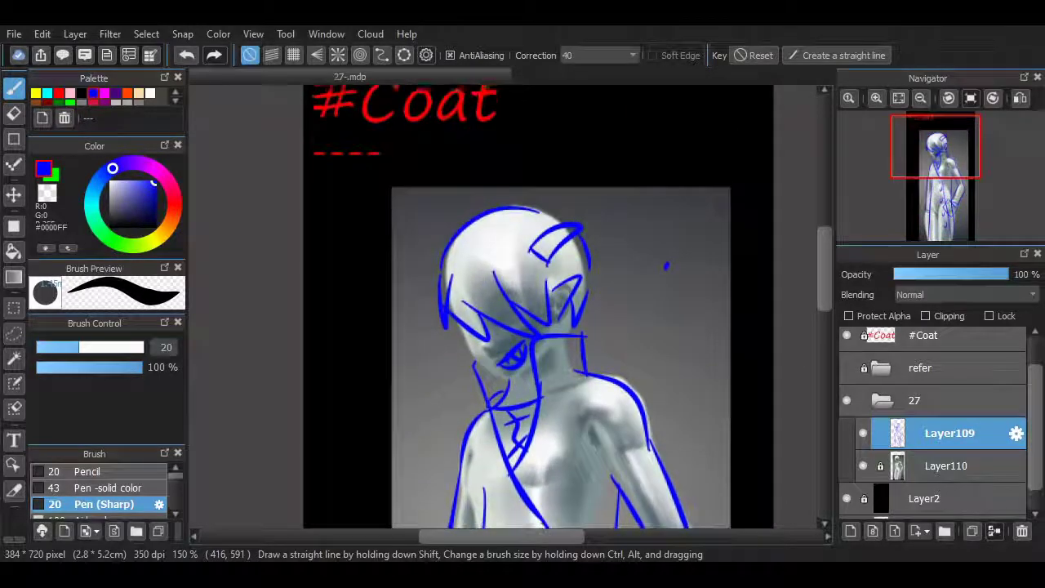
{"action": "scroll", "coordinate": [583, 435], "scroll_direction": "down", "scroll_amount": 1}
{"action": "left_click_drag", "start_coordinate": [825, 299], "coordinate": [824, 302]}
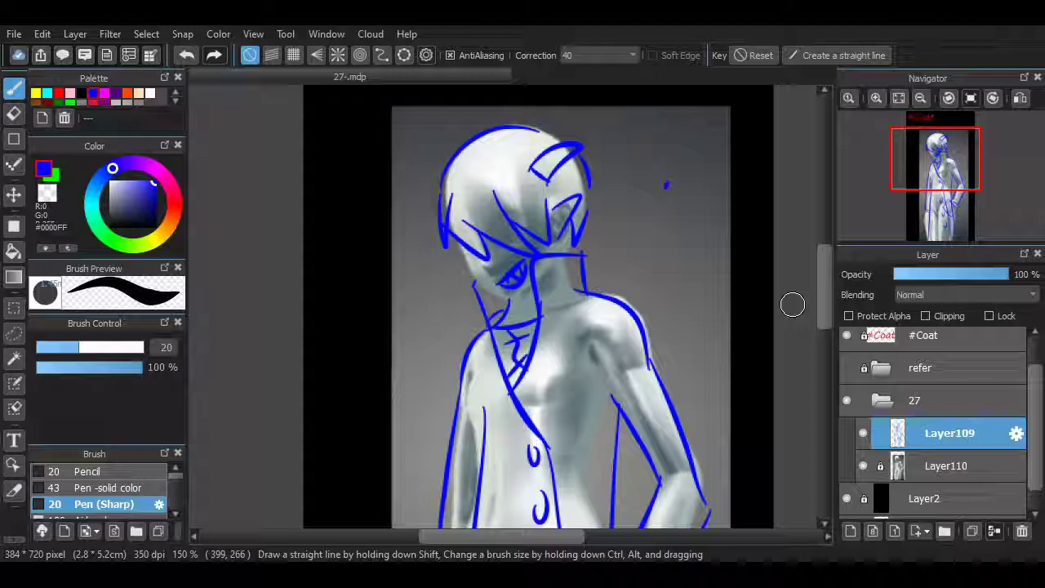
- Rearrange the side column so that a shorter Navigator sits above a taller Layer list
{"action": "left_click", "coordinate": [1037, 78]}
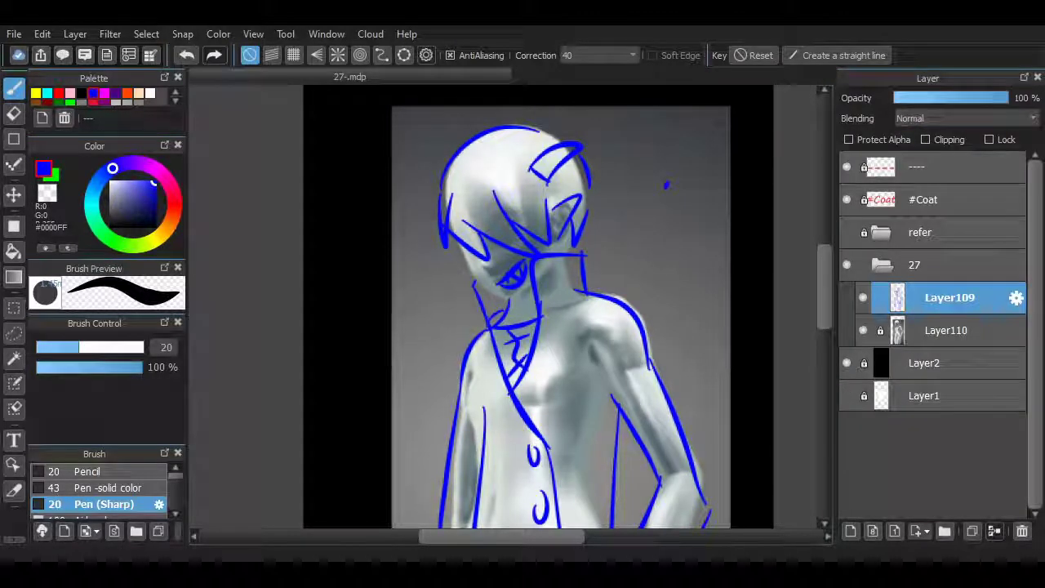
{"action": "left_click", "coordinate": [351, 155]}
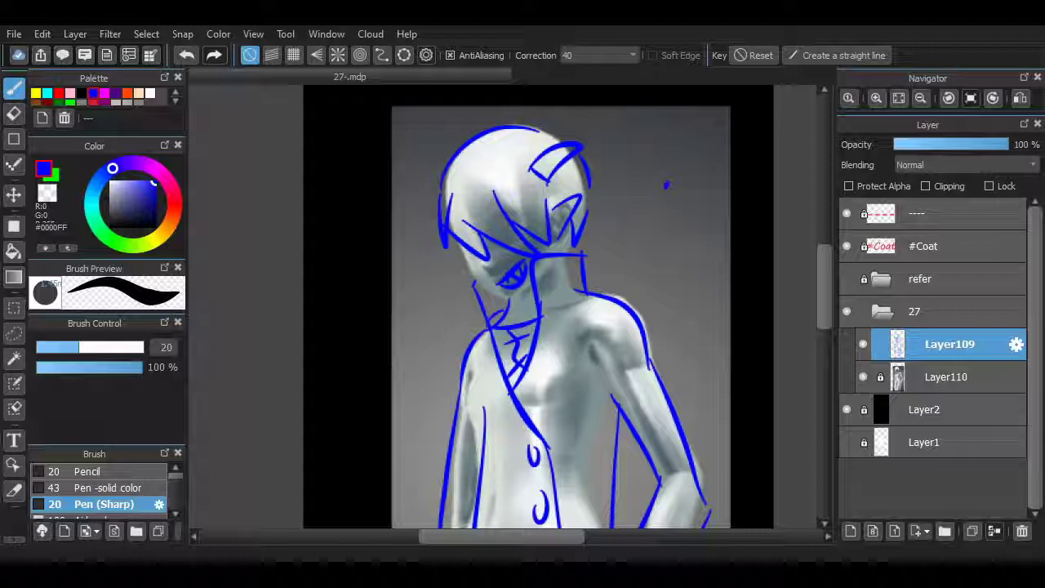
{"action": "left_click_drag", "start_coordinate": [934, 115], "coordinate": [934, 214]}
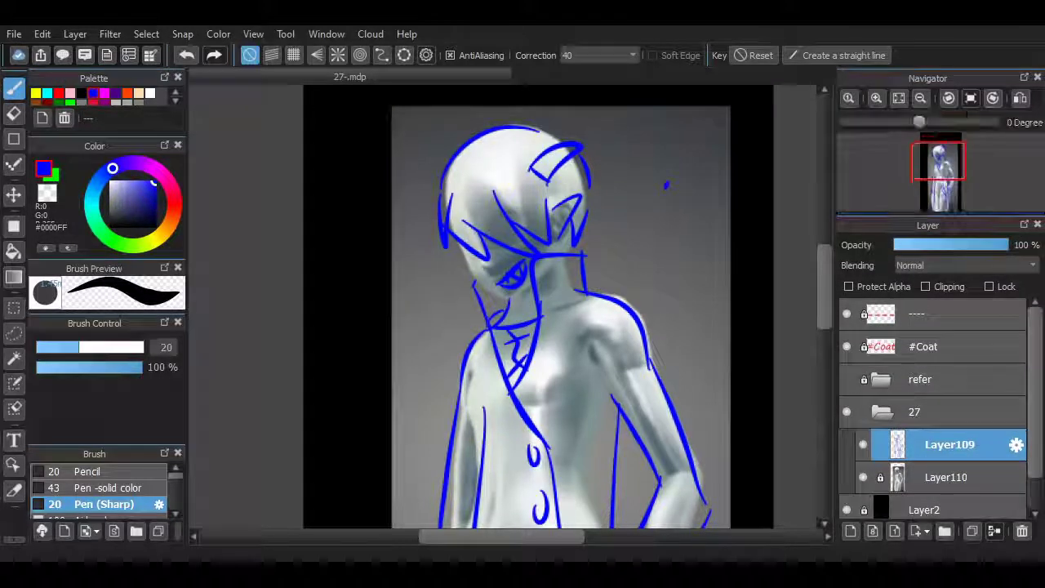
{"action": "left_click", "coordinate": [1037, 78]}
{"action": "left_click_drag", "start_coordinate": [928, 78], "coordinate": [935, 164]}
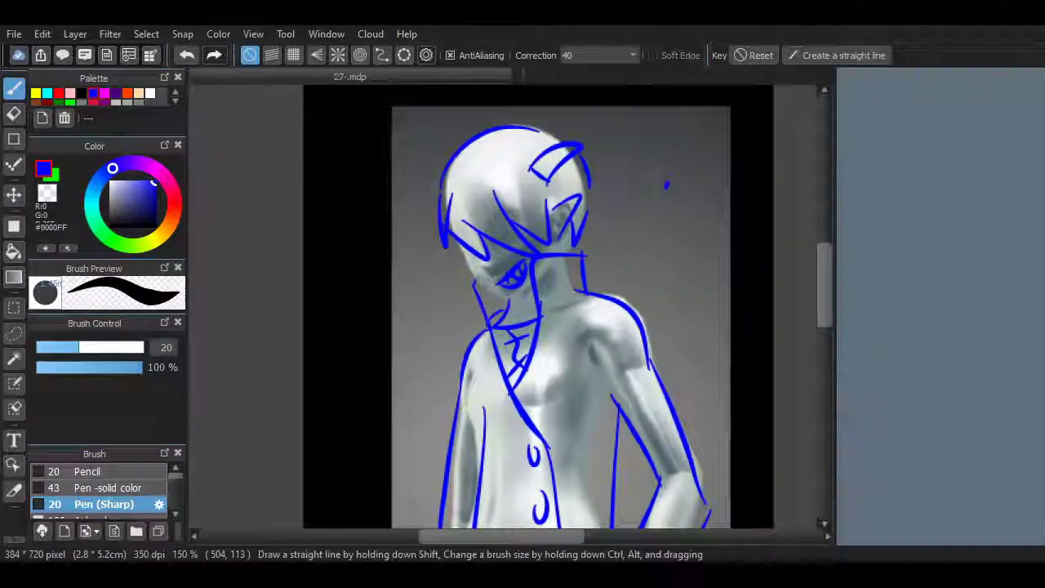
{"action": "left_click_drag", "start_coordinate": [653, 163], "coordinate": [934, 294]}
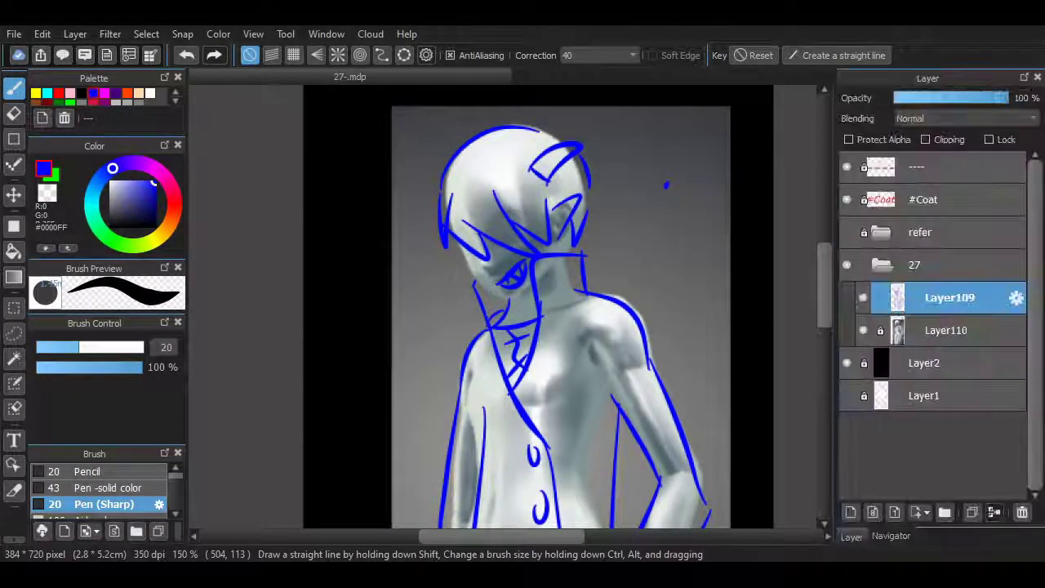
{"action": "left_click", "coordinate": [891, 536]}
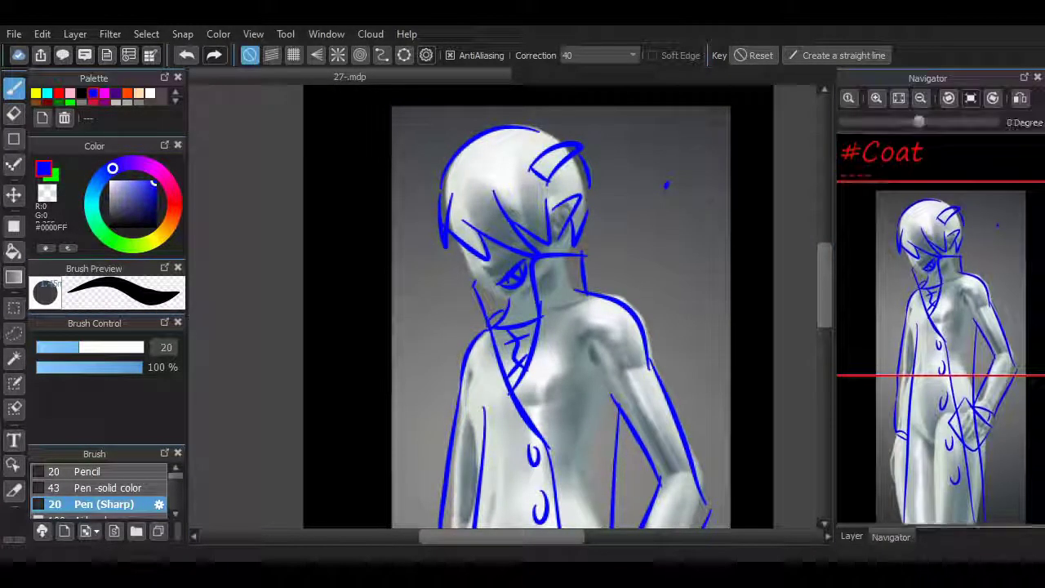
{"action": "left_click_drag", "start_coordinate": [927, 78], "coordinate": [934, 91]}
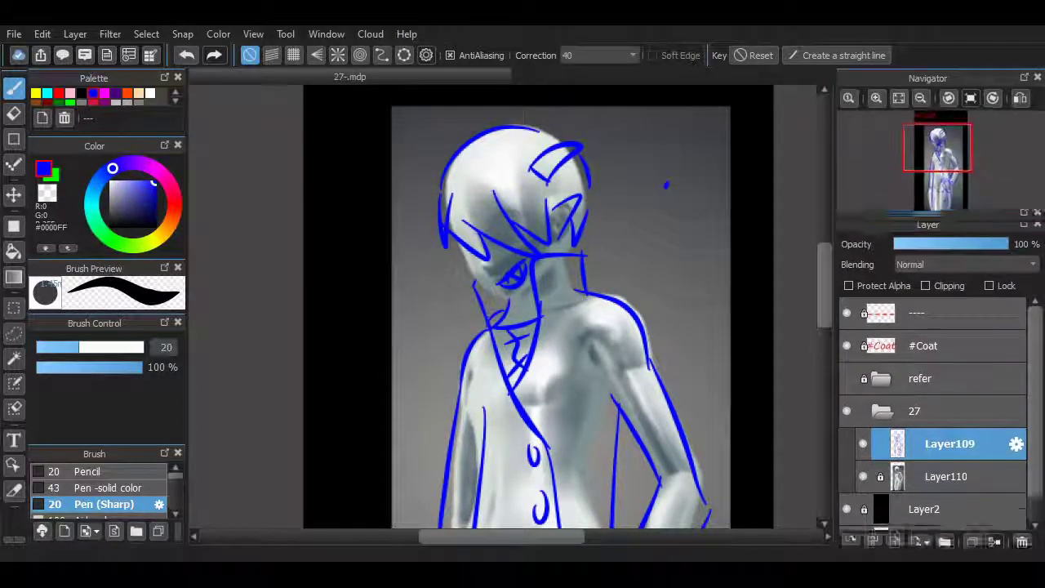
- Erase the coat's front edge and side line where they cross the hand resting on the hip
{"action": "scroll", "coordinate": [570, 339], "scroll_direction": "down", "scroll_amount": 1}
{"action": "scroll", "coordinate": [570, 339], "scroll_direction": "up", "scroll_amount": 1}
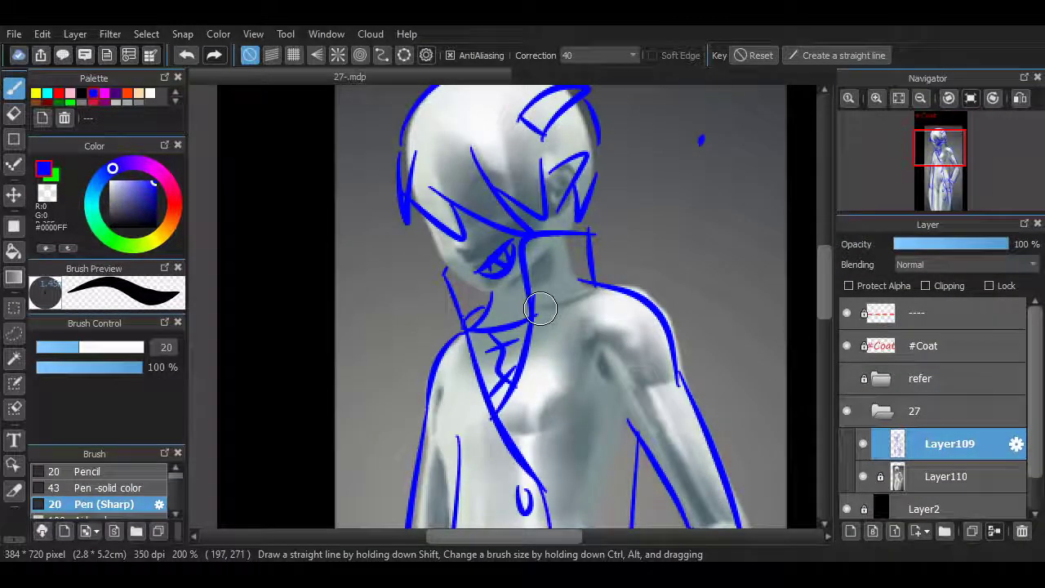
{"action": "left_click_drag", "start_coordinate": [653, 279], "coordinate": [763, 347]}
{"action": "mouse_move", "coordinate": [825, 290]}
{"action": "left_mouse_down"}
{"action": "mouse_move", "coordinate": [825, 393]}
{"action": "mouse_move", "coordinate": [824, 272]}
{"action": "left_mouse_up"}
{"action": "scroll", "coordinate": [562, 306], "scroll_direction": "down", "scroll_amount": 6}
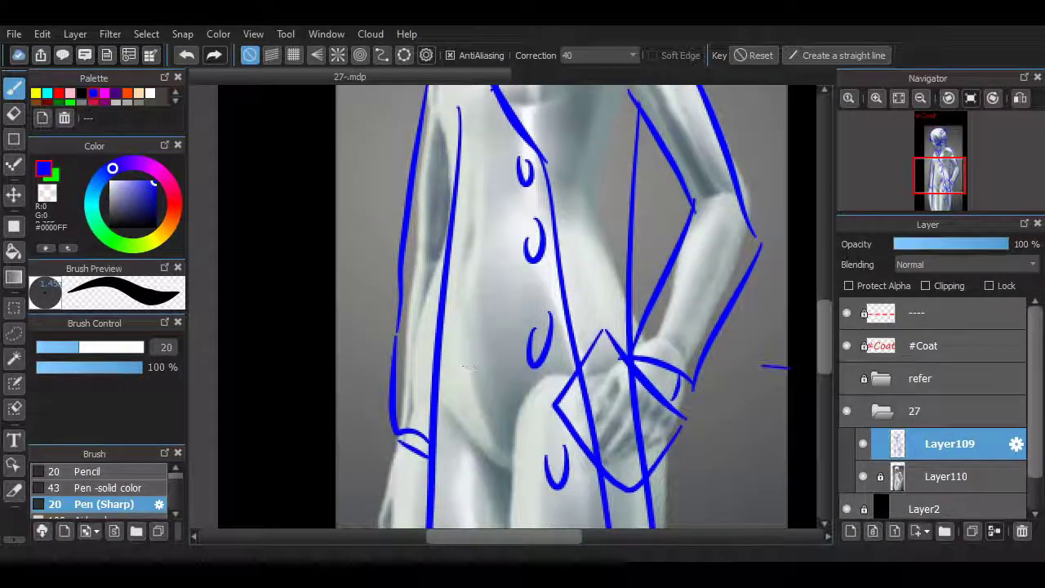
{"action": "key", "text": "e"}
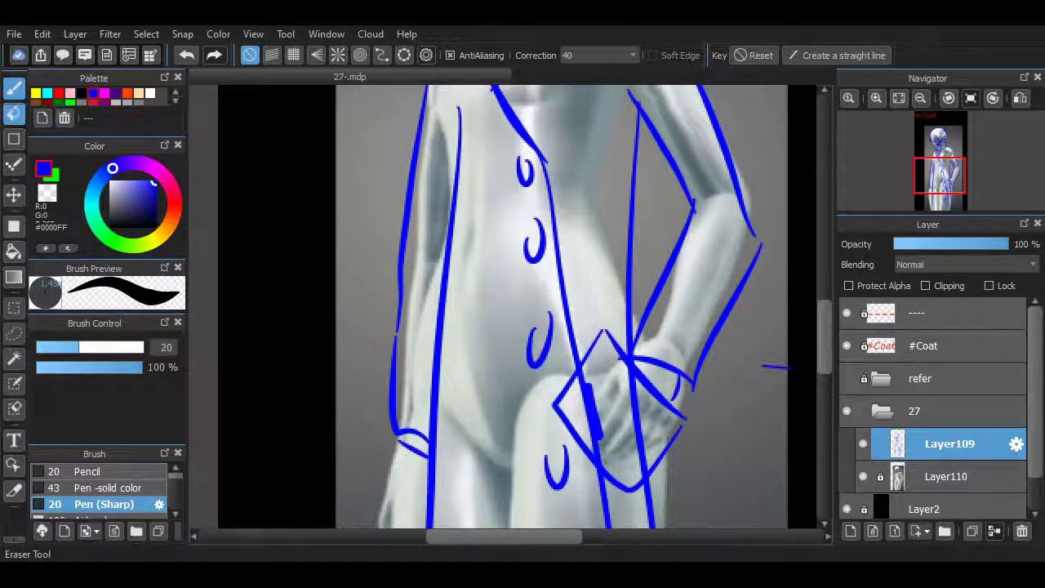
{"action": "left_click", "coordinate": [102, 347]}
{"action": "left_click_drag", "start_coordinate": [580, 378], "coordinate": [597, 449]}
{"action": "mouse_move", "coordinate": [626, 393]}
{"action": "left_mouse_down"}
{"action": "mouse_move", "coordinate": [613, 384]}
{"action": "mouse_move", "coordinate": [638, 464]}
{"action": "left_mouse_up"}
{"action": "mouse_move", "coordinate": [825, 349]}
{"action": "left_mouse_down"}
{"action": "mouse_move", "coordinate": [824, 301]}
{"action": "mouse_move", "coordinate": [825, 354]}
{"action": "left_mouse_up"}
{"action": "key", "text": "b"}
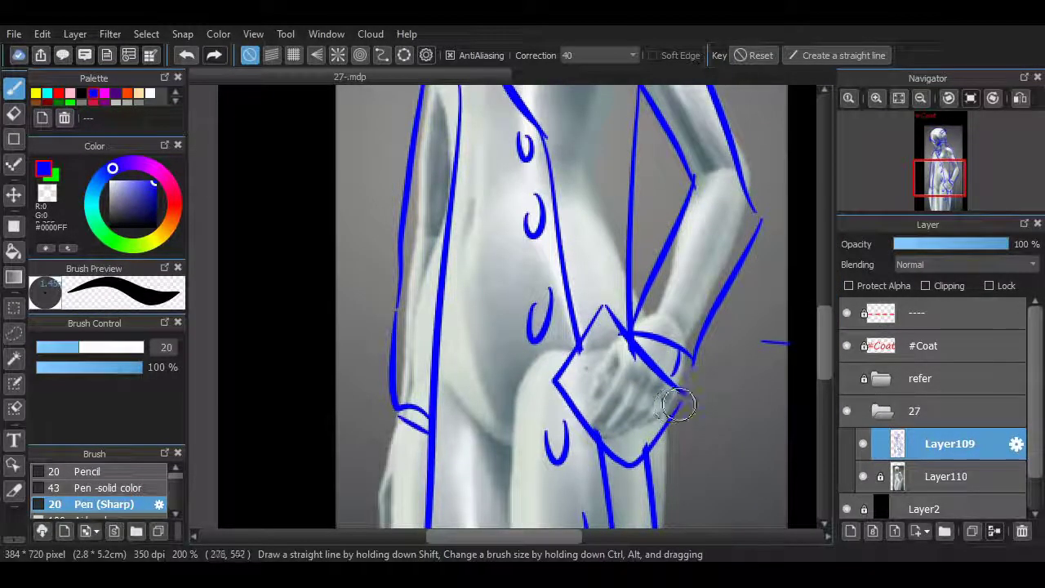
- Draw the coat's back panel edge in magenta (#FF00FF) from inside the bent elbow down past the hip to the hem
{"action": "left_click", "coordinate": [920, 98]}
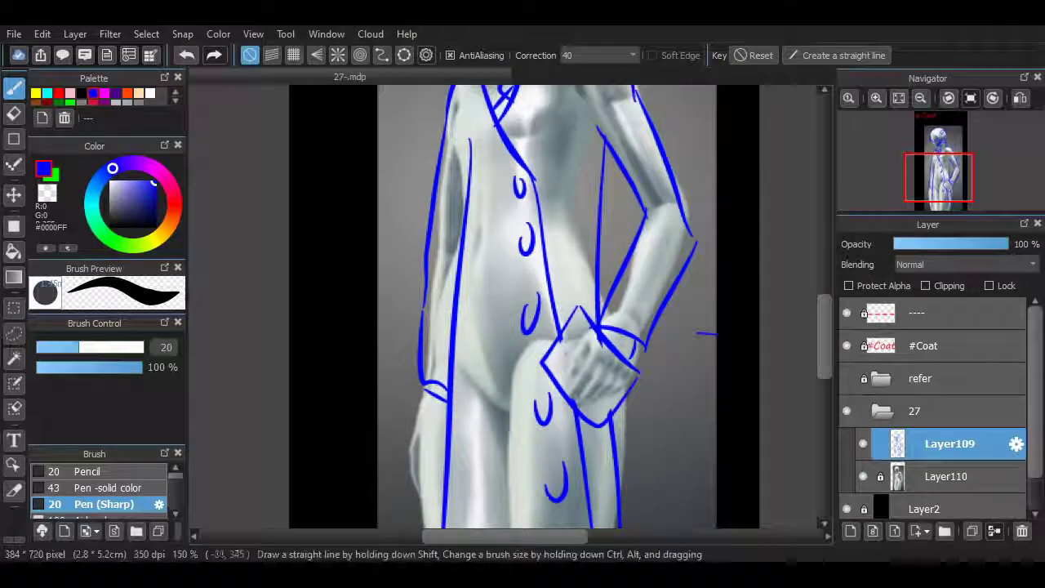
{"action": "left_click", "coordinate": [104, 93]}
{"action": "scroll", "coordinate": [809, 334], "scroll_direction": "down", "scroll_amount": 1}
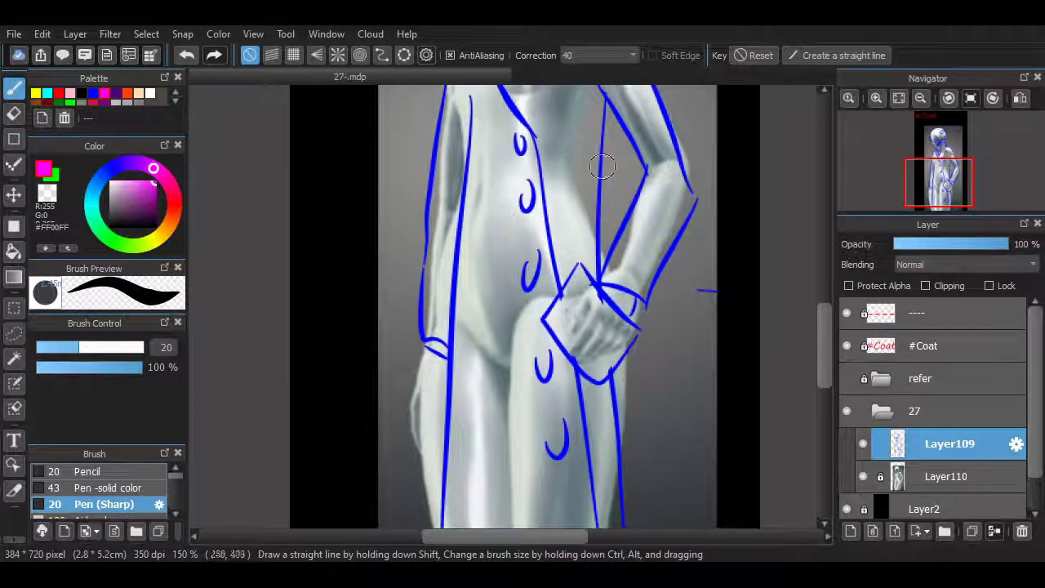
{"action": "left_click_drag", "start_coordinate": [619, 269], "coordinate": [639, 400]}
{"action": "key", "text": "ctrl+z"}
{"action": "left_click_drag", "start_coordinate": [625, 129], "coordinate": [643, 388]}
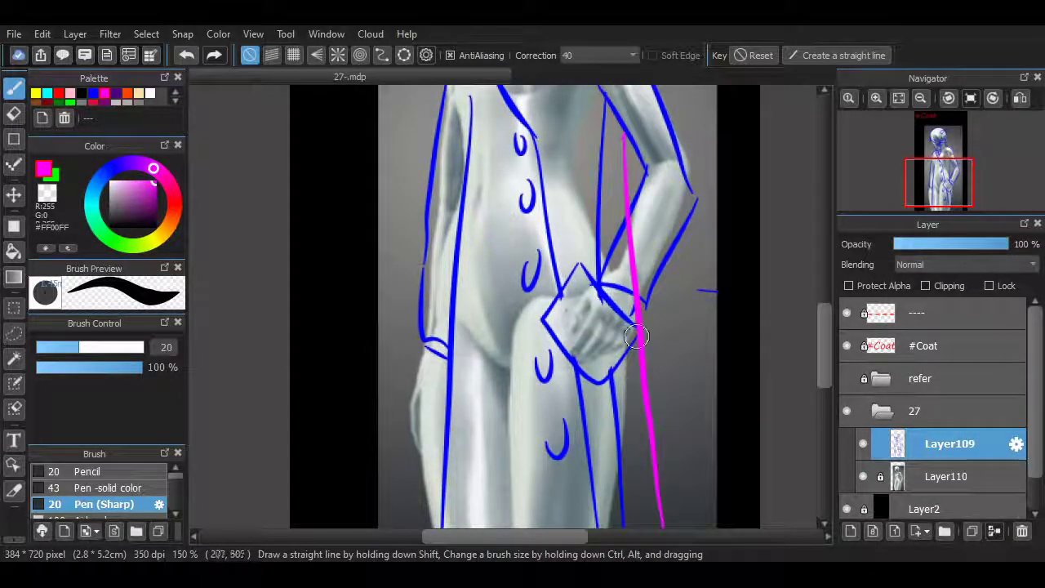
- Erase the magenta line where it crosses the forearm and the blue side line between armpit and wrist
{"action": "key", "text": "e"}
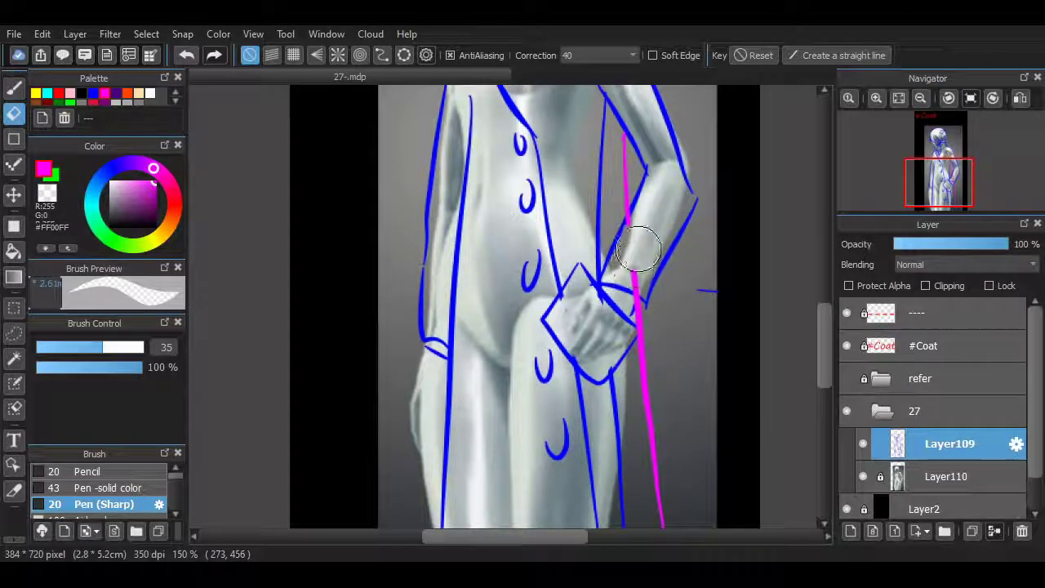
{"action": "left_click_drag", "start_coordinate": [639, 247], "coordinate": [635, 280]}
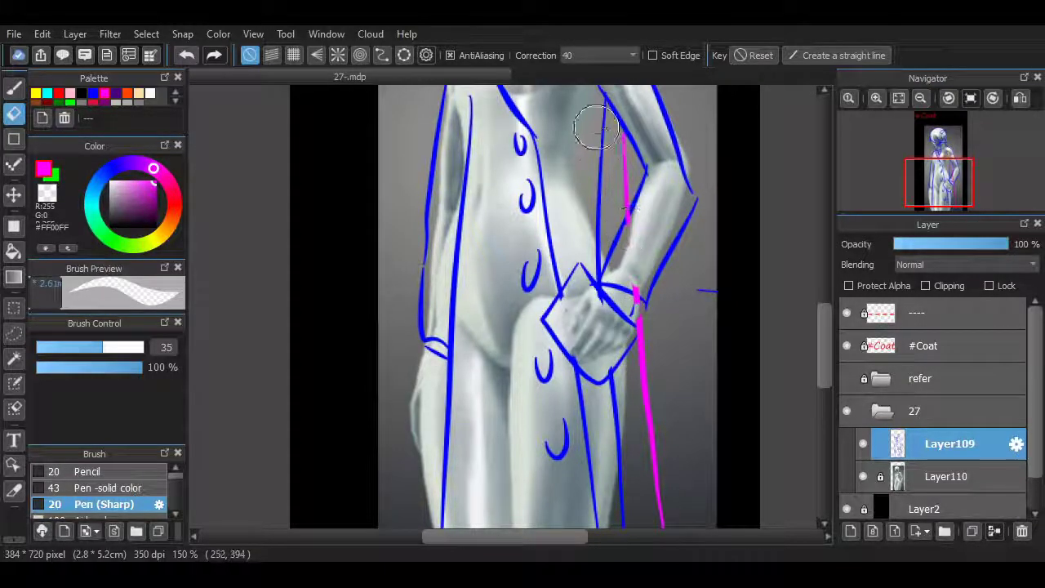
{"action": "left_click_drag", "start_coordinate": [596, 221], "coordinate": [591, 261]}
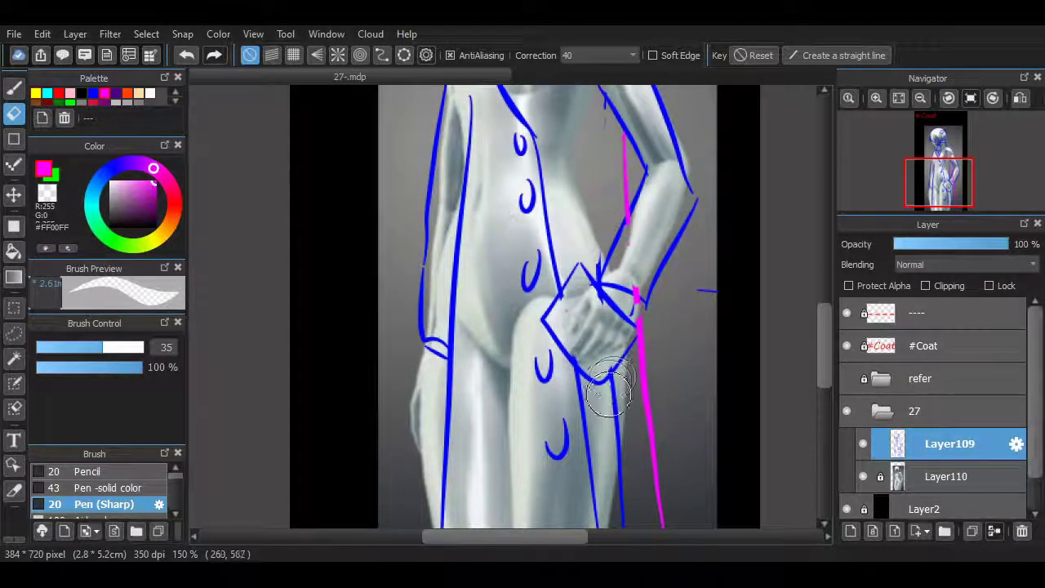
{"action": "mouse_move", "coordinate": [825, 329]}
{"action": "left_mouse_down"}
{"action": "mouse_move", "coordinate": [824, 255]}
{"action": "mouse_move", "coordinate": [825, 327]}
{"action": "left_mouse_up"}
- Replace the dashed text below the #Coat heading with "Hello are you lost"
{"action": "key", "text": "b"}
{"action": "key", "text": "ctrl+plus"}
{"action": "scroll", "coordinate": [704, 449], "scroll_direction": "up", "scroll_amount": 10}
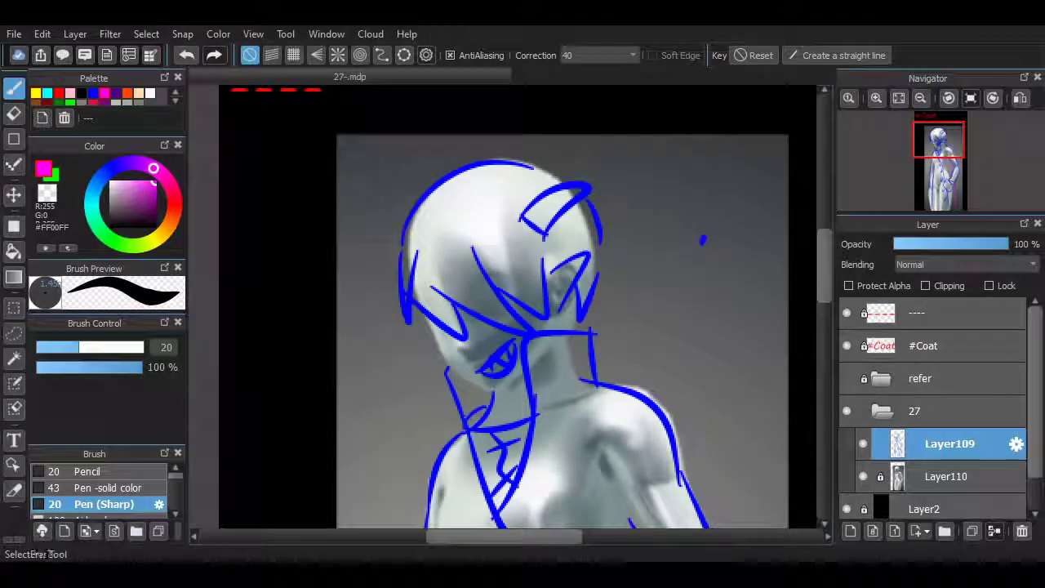
{"action": "left_click", "coordinate": [13, 440]}
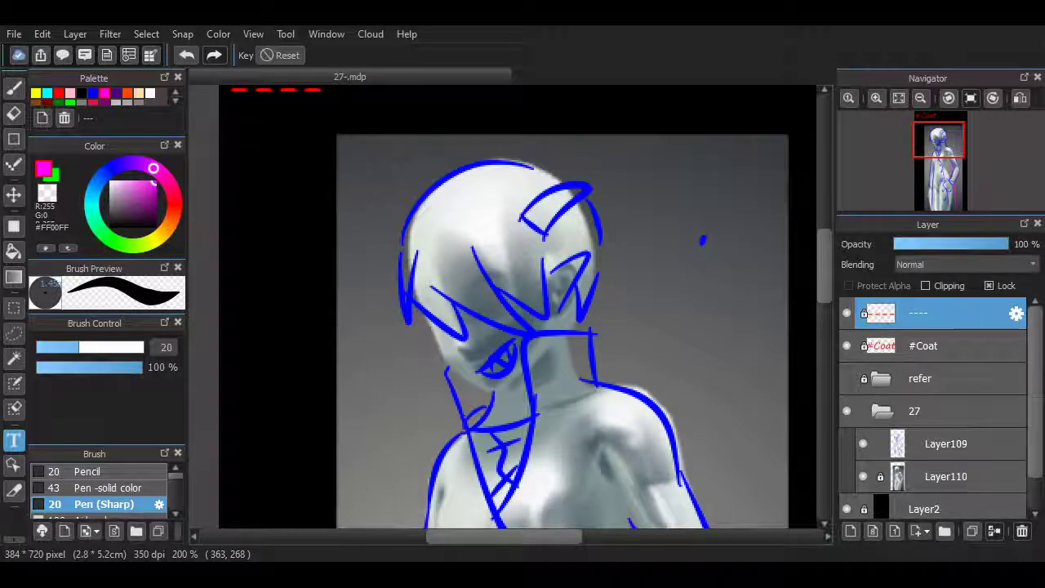
{"action": "type", "text": "Hello are you lost"}
{"action": "scroll", "coordinate": [449, 333], "scroll_direction": "down", "scroll_amount": 2}
{"action": "scroll", "coordinate": [328, 356], "scroll_direction": "up", "scroll_amount": 2}
{"action": "left_click_drag", "start_coordinate": [420, 379], "coordinate": [385, 378]}
- On Layer109, draw the coat's shoulder line in magenta (#FF00FF) from the collar corner down the outer edge of the straight arm
{"action": "scroll", "coordinate": [939, 404], "scroll_direction": "down", "scroll_amount": 2}
{"action": "left_click", "coordinate": [939, 404]}
{"action": "left_click_drag", "start_coordinate": [641, 480], "coordinate": [648, 469]}
{"action": "scroll", "coordinate": [519, 306], "scroll_direction": "down", "scroll_amount": 8}
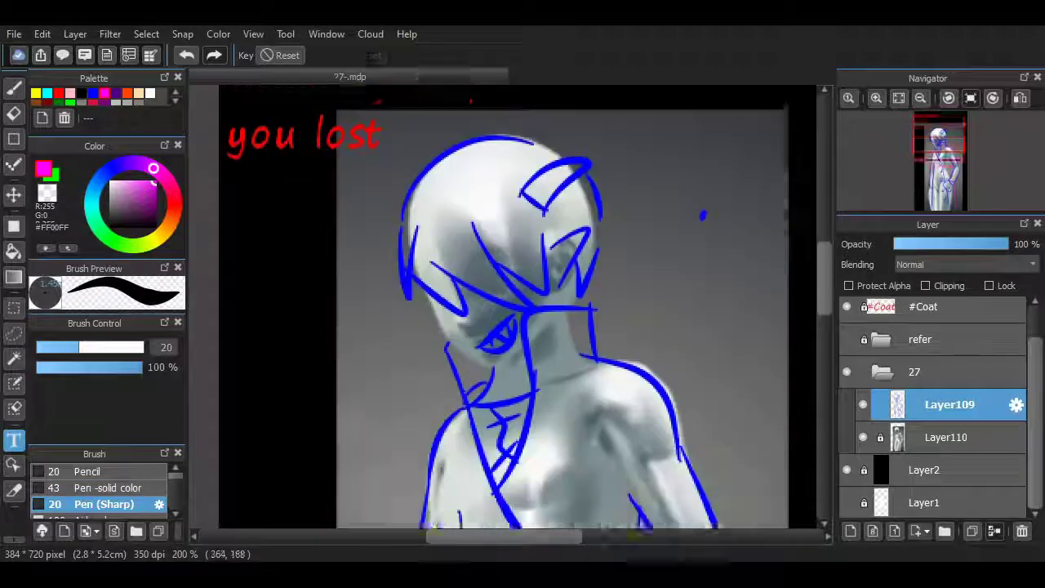
{"action": "scroll", "coordinate": [519, 306], "scroll_direction": "up", "scroll_amount": 6}
{"action": "scroll", "coordinate": [538, 350], "scroll_direction": "up", "scroll_amount": 1}
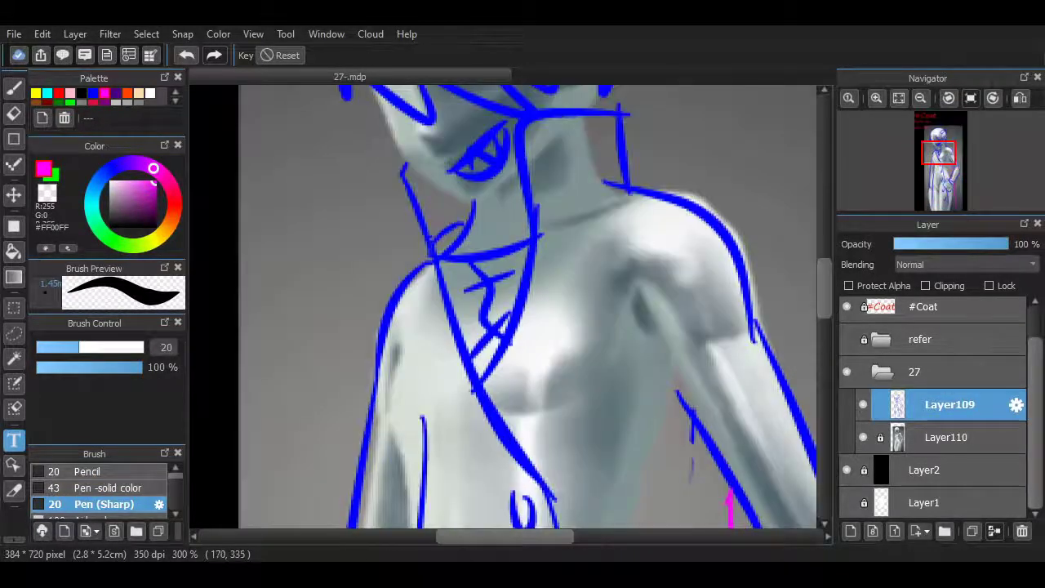
{"action": "key", "text": "b"}
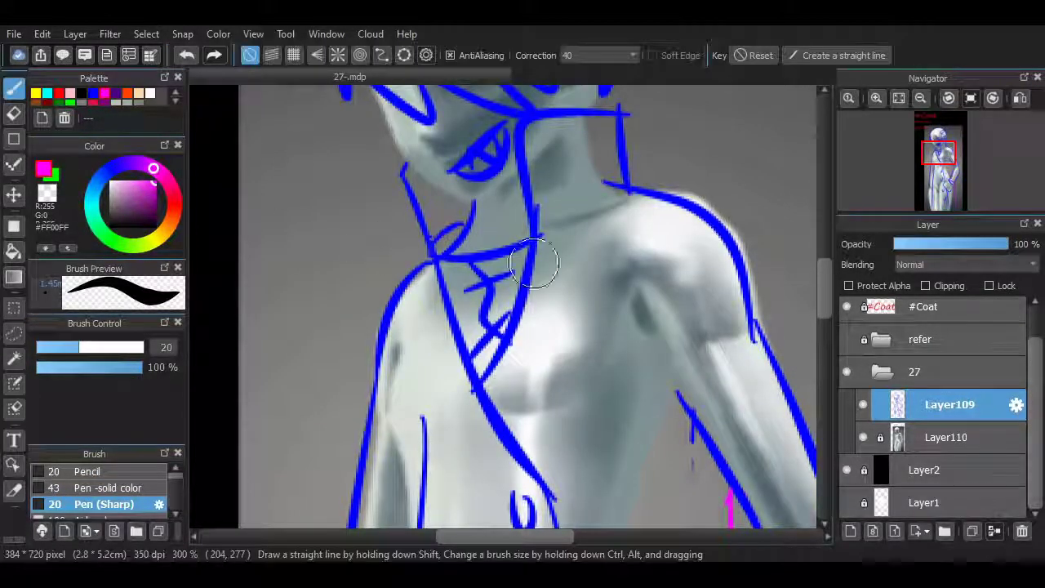
{"action": "left_click_drag", "start_coordinate": [431, 245], "coordinate": [376, 384]}
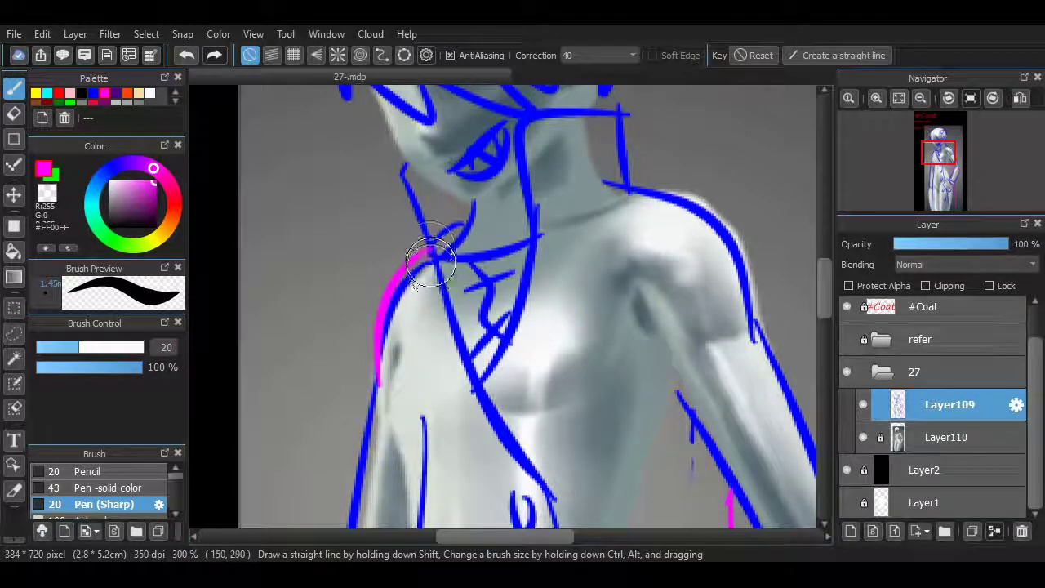
{"action": "key", "text": "ctrl+z"}
{"action": "mouse_move", "coordinate": [433, 244]}
{"action": "left_mouse_down"}
{"action": "mouse_move", "coordinate": [394, 297]}
{"action": "mouse_move", "coordinate": [411, 392]}
{"action": "mouse_move", "coordinate": [407, 286]}
{"action": "mouse_move", "coordinate": [373, 409]}
{"action": "left_mouse_up"}
{"action": "key", "text": "ctrl+z"}
{"action": "key", "text": "ctrl+z"}
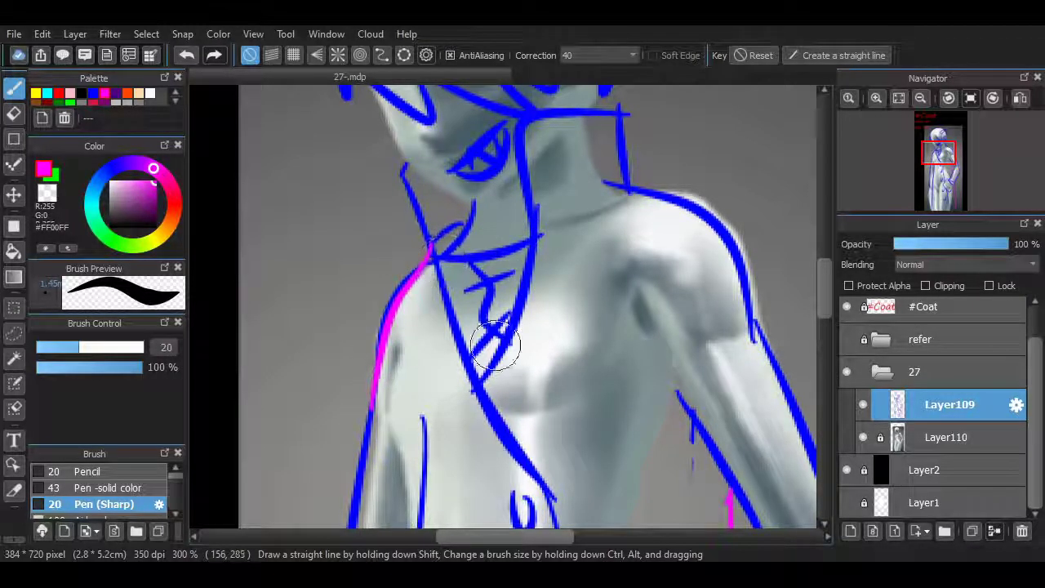
- Draw a notched lapel in magenta on the straight-arm side, from the collar down to the coat's closing point above the first button
{"action": "scroll", "coordinate": [801, 333], "scroll_direction": "down", "scroll_amount": 3}
{"action": "left_click_drag", "start_coordinate": [548, 375], "coordinate": [431, 298]}
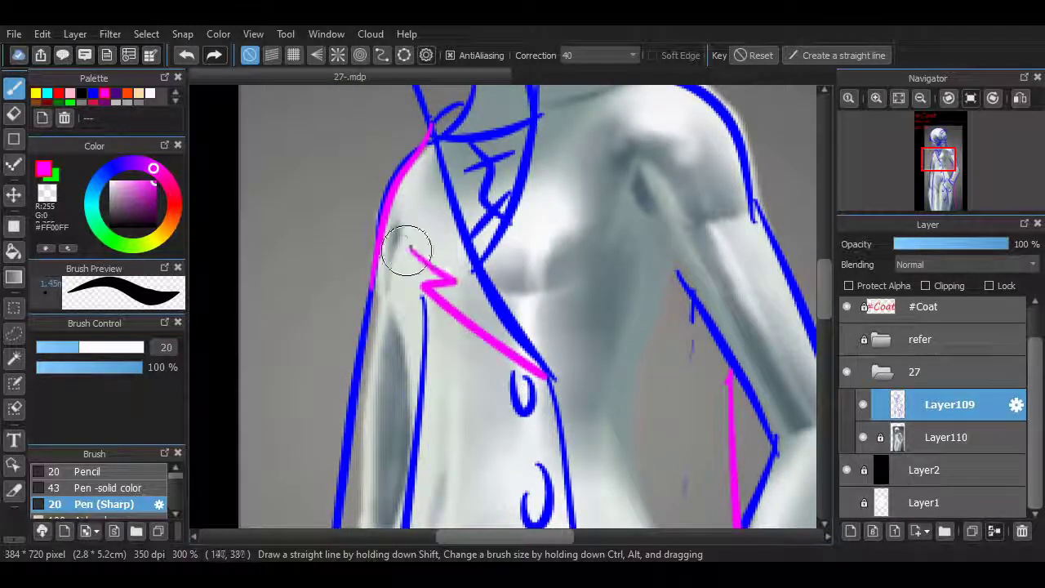
{"action": "left_click_drag", "start_coordinate": [421, 134], "coordinate": [409, 247]}
- Try to draw a matching magenta notched lapel on the bent-arm side, curving from the collar down to the coat's front edge
{"action": "scroll", "coordinate": [742, 303], "scroll_direction": "up", "scroll_amount": 5}
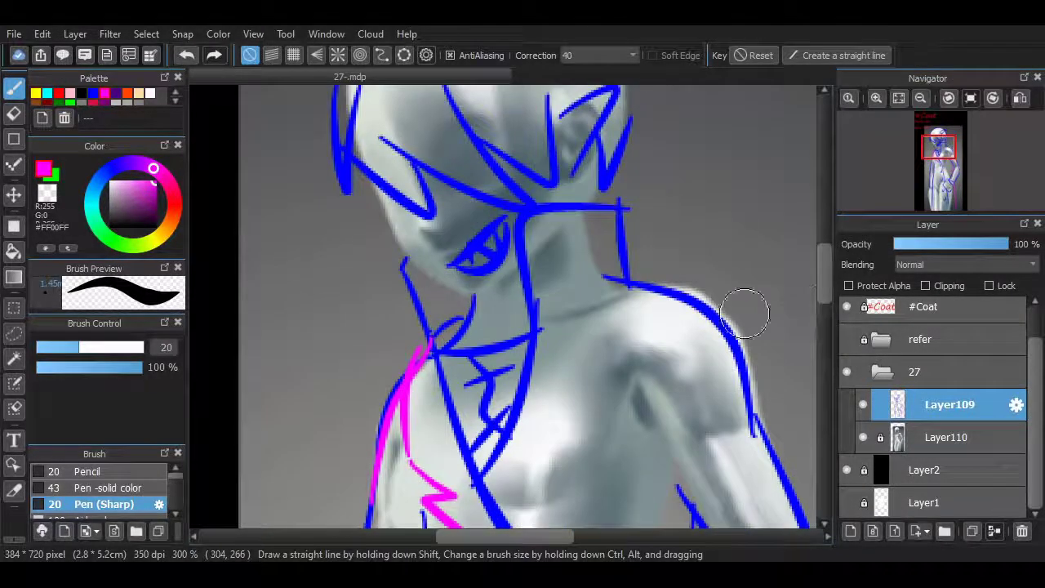
{"action": "scroll", "coordinate": [727, 273], "scroll_direction": "down", "scroll_amount": 2}
{"action": "left_click_drag", "start_coordinate": [570, 366], "coordinate": [571, 368]}
{"action": "left_click_drag", "start_coordinate": [562, 365], "coordinate": [597, 204]}
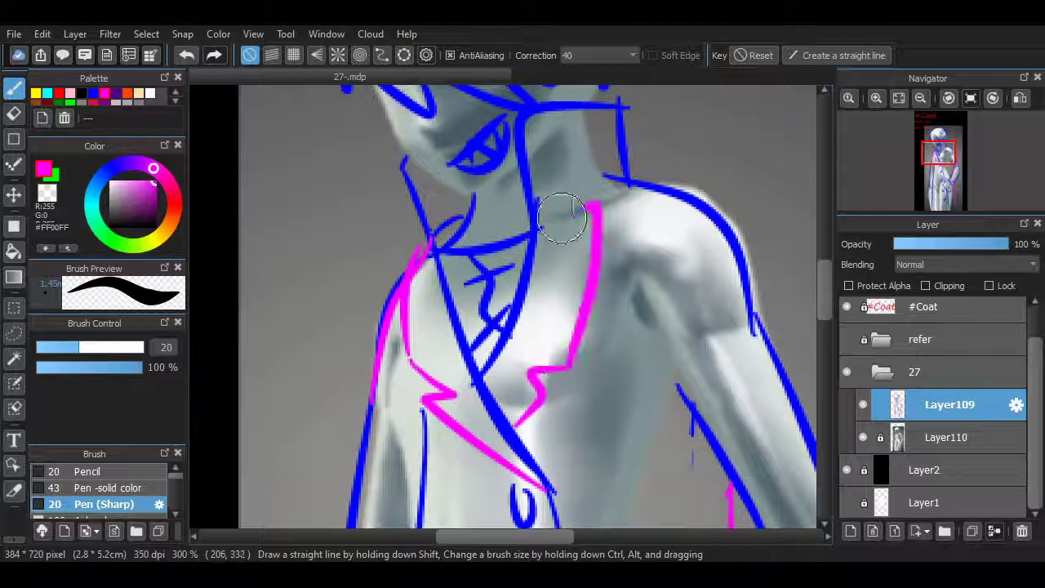
{"action": "key", "text": "ctrl+z"}
{"action": "mouse_move", "coordinate": [538, 225]}
{"action": "left_mouse_down"}
{"action": "mouse_move", "coordinate": [581, 244]}
{"action": "mouse_move", "coordinate": [562, 364]}
{"action": "left_mouse_up"}
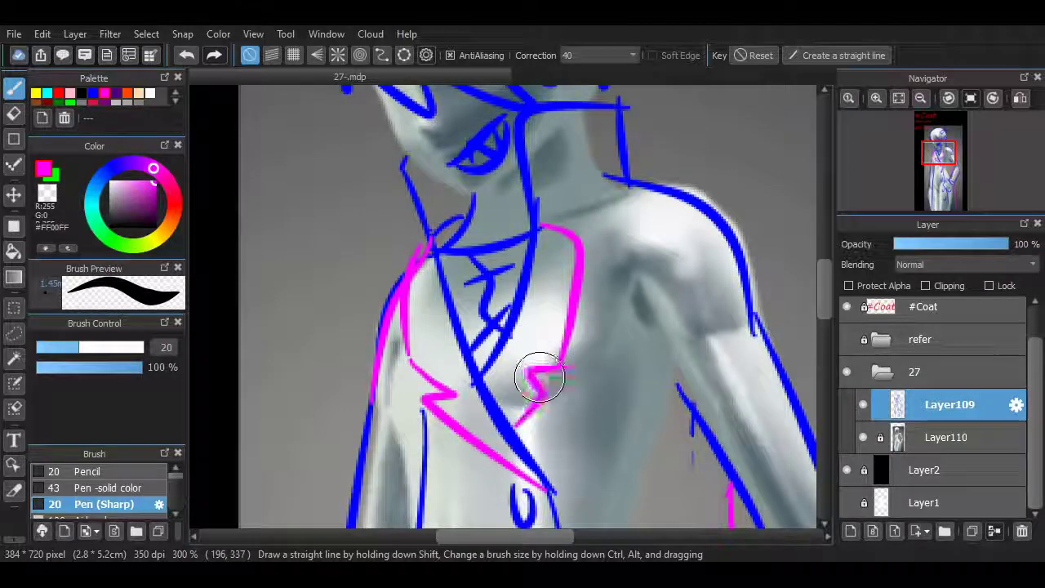
- Erase the notch and outer edge of the magenta lapel on the bent-arm side
{"action": "left_click", "coordinate": [14, 139]}
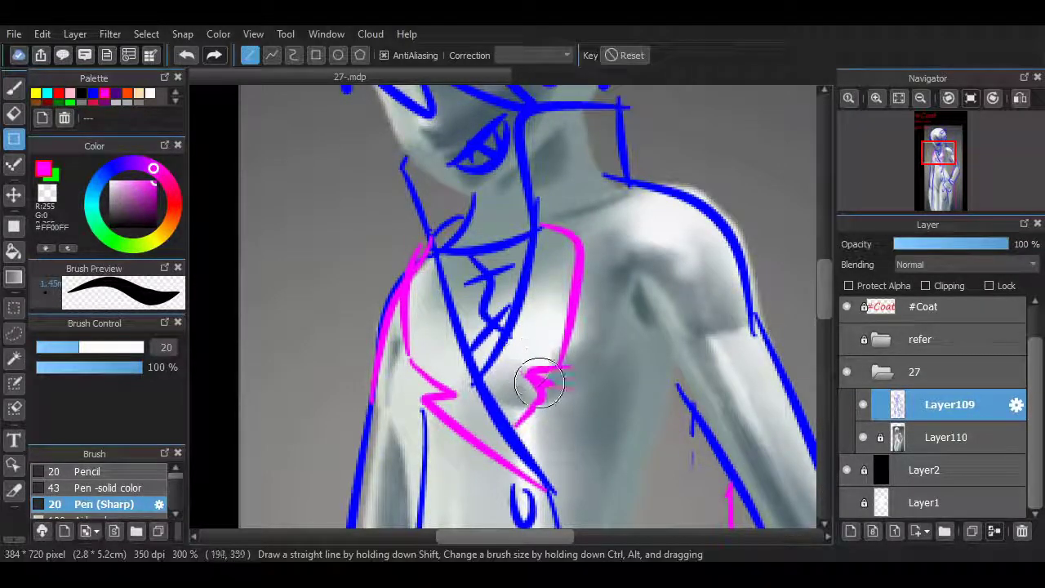
{"action": "left_click_drag", "start_coordinate": [539, 379], "coordinate": [554, 364]}
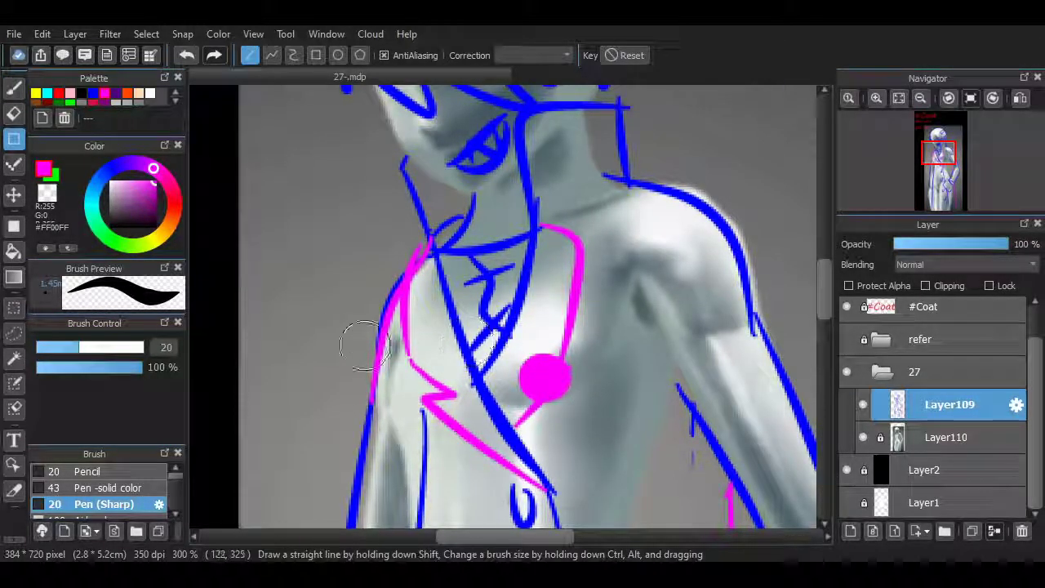
{"action": "key", "text": "e"}
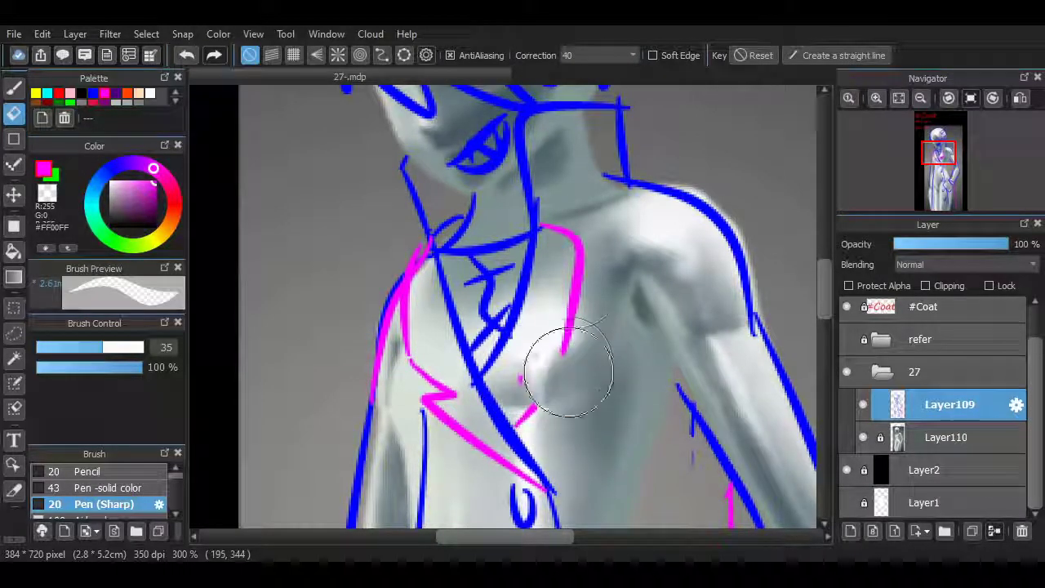
{"action": "mouse_move", "coordinate": [567, 312]}
{"action": "left_mouse_down"}
{"action": "mouse_move", "coordinate": [579, 226]}
{"action": "mouse_move", "coordinate": [571, 261]}
{"action": "left_mouse_up"}
- Redraw the bent-arm side lapel in magenta with a slightly higher notch and an outer edge curving up to the collar
{"action": "key", "text": "b"}
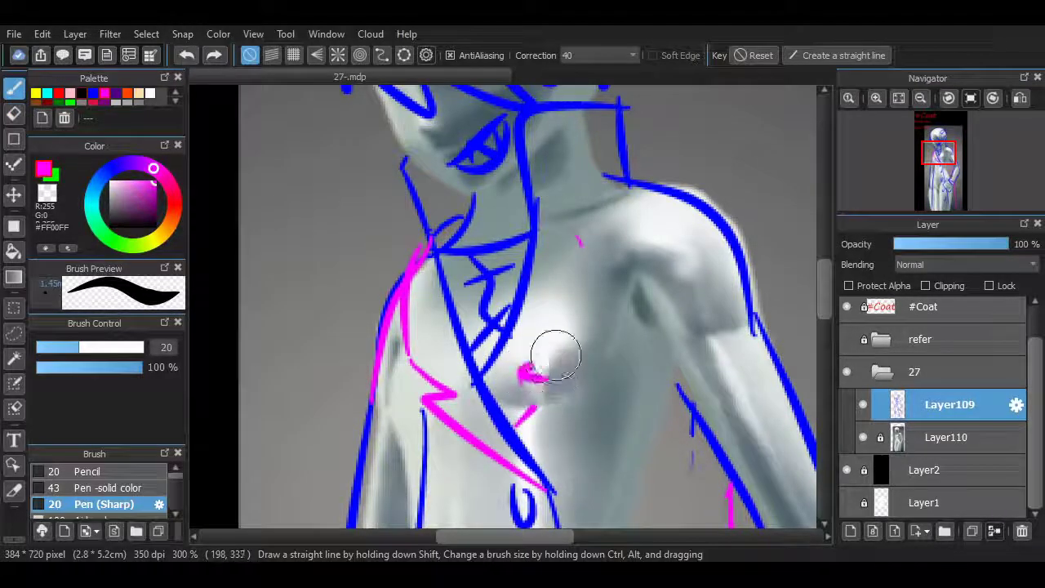
{"action": "left_click_drag", "start_coordinate": [522, 372], "coordinate": [568, 363]}
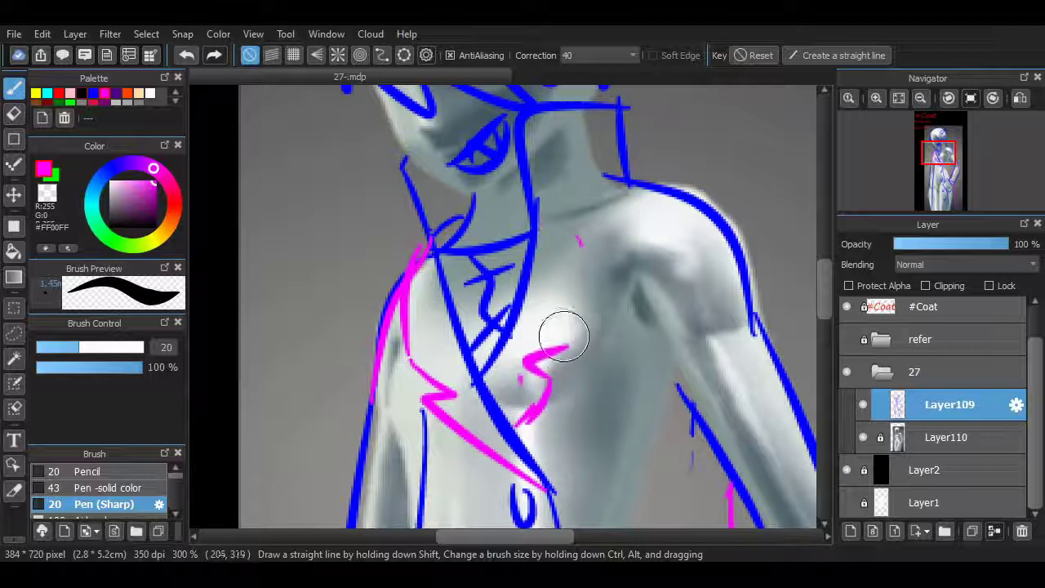
{"action": "key", "text": "ctrl+z"}
{"action": "left_click_drag", "start_coordinate": [541, 219], "coordinate": [569, 350]}
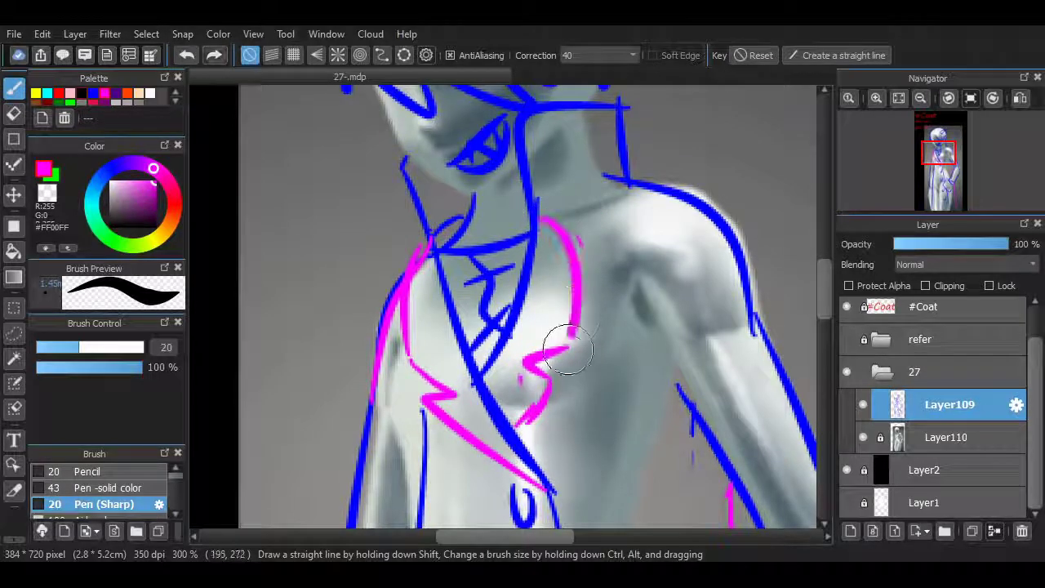
- Erase the blue curved horn on the head down to its base line
{"action": "left_click_drag", "start_coordinate": [824, 282], "coordinate": [824, 224]}
{"action": "left_click", "coordinate": [898, 98]}
{"action": "double_click", "coordinate": [876, 98]}
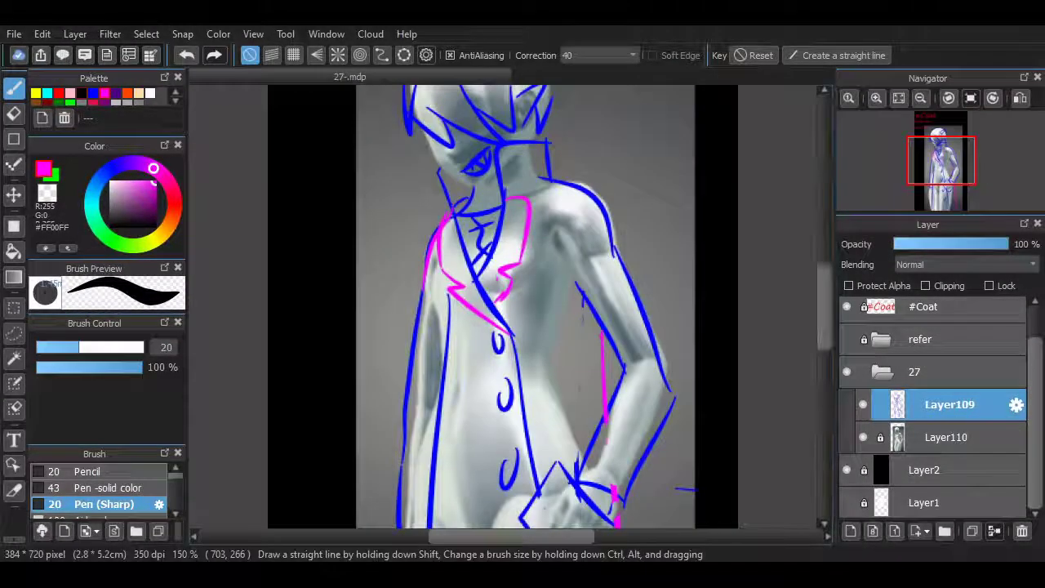
{"action": "left_click_drag", "start_coordinate": [825, 290], "coordinate": [825, 264]}
{"action": "scroll", "coordinate": [545, 311], "scroll_direction": "down", "scroll_amount": 8}
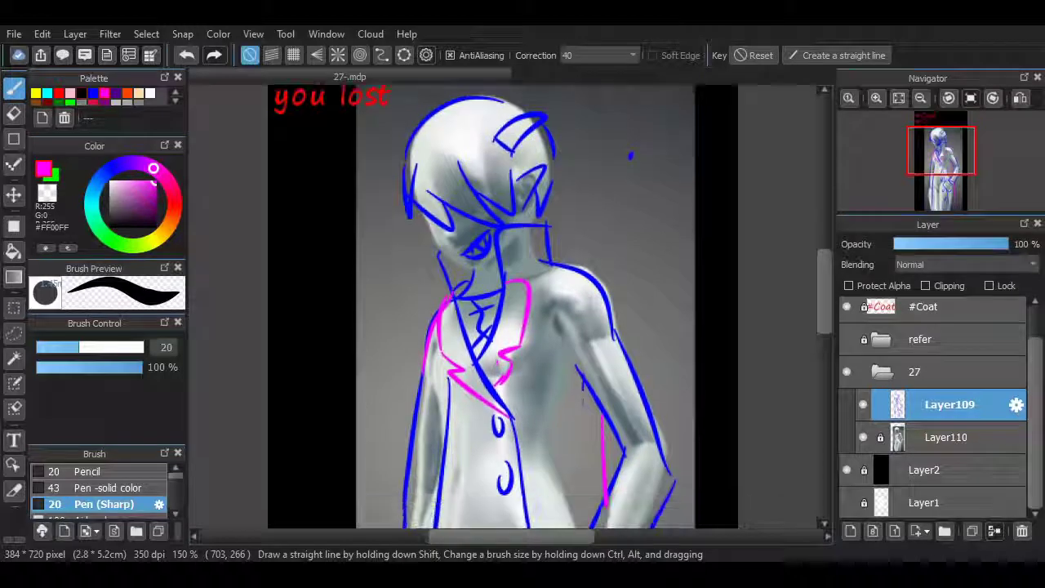
{"action": "left_click_drag", "start_coordinate": [825, 362], "coordinate": [824, 292]}
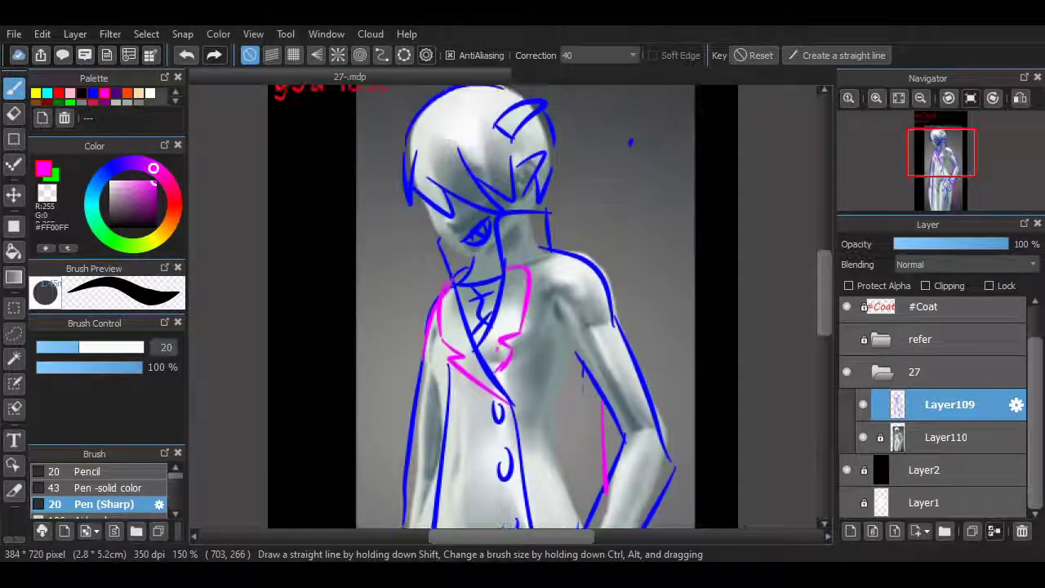
{"action": "double_click", "coordinate": [876, 98]}
{"action": "scroll", "coordinate": [763, 237], "scroll_direction": "up", "scroll_amount": 4}
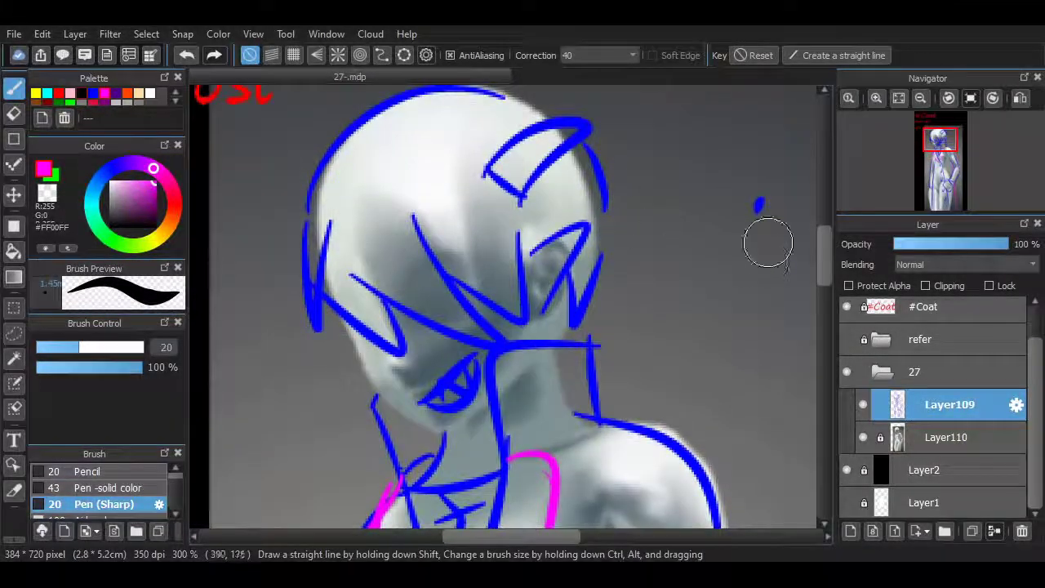
{"action": "scroll", "coordinate": [760, 245], "scroll_direction": "up", "scroll_amount": 3}
{"action": "key", "text": "e"}
{"action": "left_click_drag", "start_coordinate": [514, 205], "coordinate": [581, 194]}
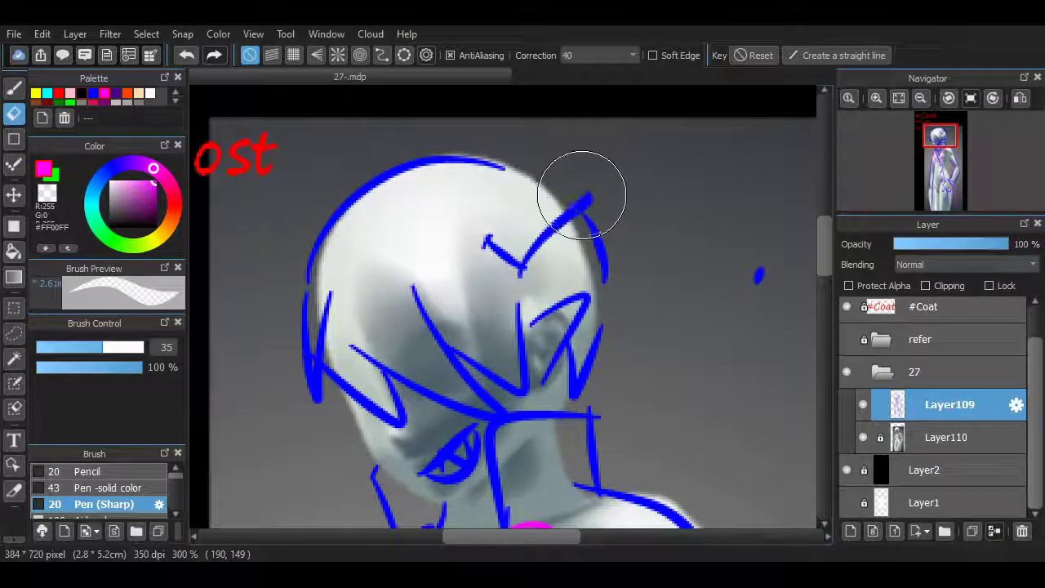
- Draw a short horn stump in magenta on the blue base line, with two straight sides and a small oval cut end
{"action": "key", "text": "b"}
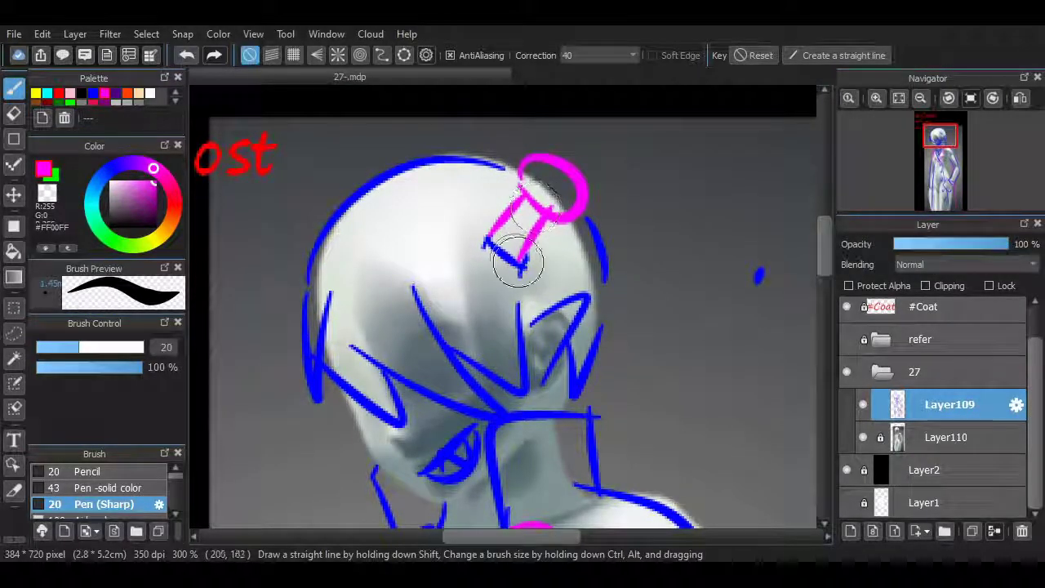
{"action": "key", "text": "ctrl+z"}
{"action": "key", "text": "ctrl+z"}
{"action": "key", "text": "ctrl+z"}
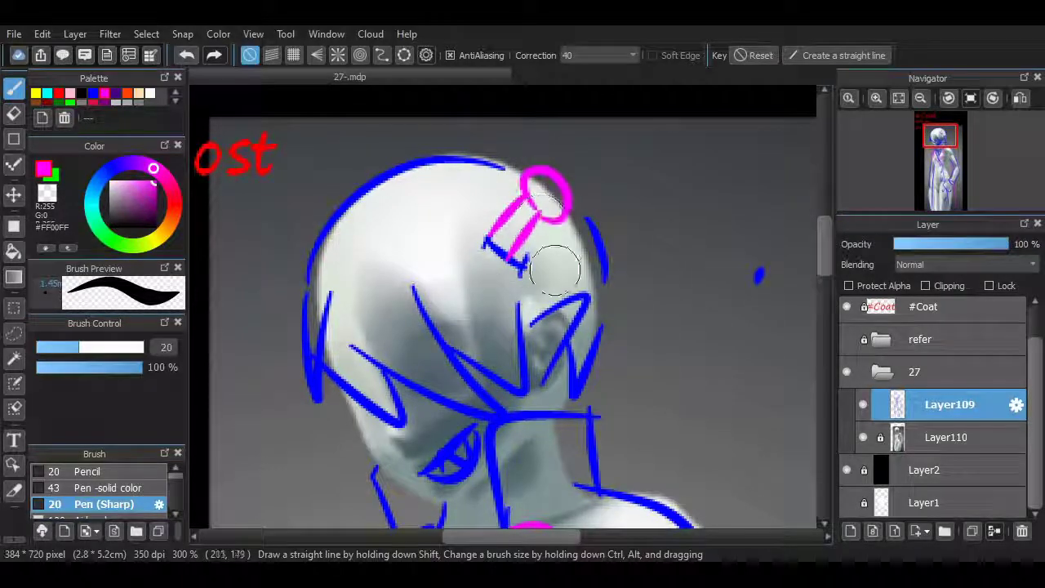
- Write the number 27 in magenta on the upper arm just below the bent arm's shoulder
{"action": "left_click_drag", "start_coordinate": [529, 536], "coordinate": [513, 537]}
{"action": "left_click_drag", "start_coordinate": [824, 265], "coordinate": [824, 375]}
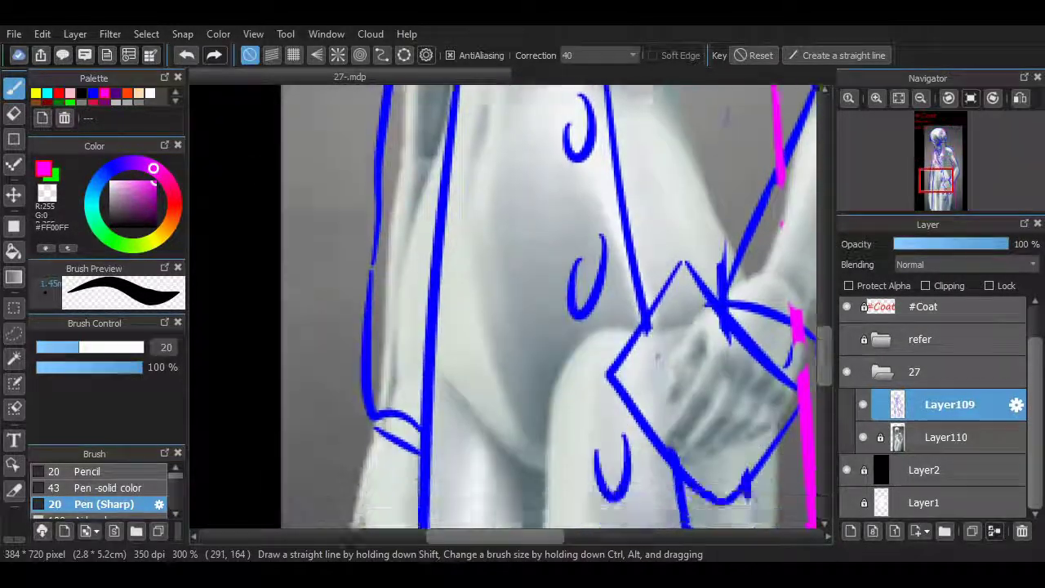
{"action": "scroll", "coordinate": [800, 334], "scroll_direction": "up", "scroll_amount": 8}
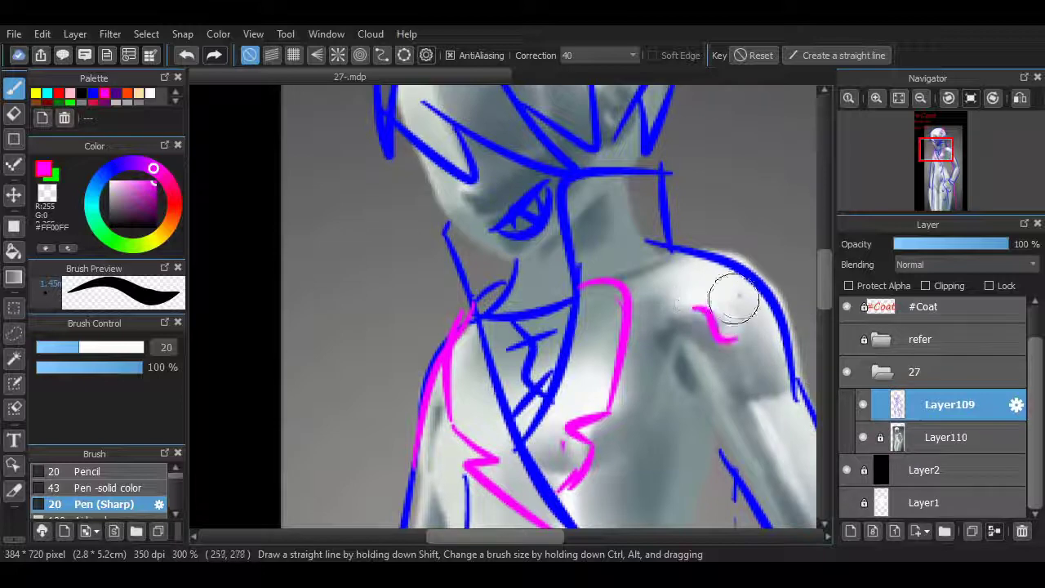
{"action": "left_click_drag", "start_coordinate": [748, 304], "coordinate": [742, 345]}
{"action": "left_click_drag", "start_coordinate": [730, 327], "coordinate": [764, 316]}
{"action": "scroll", "coordinate": [802, 311], "scroll_direction": "right", "scroll_amount": 2}
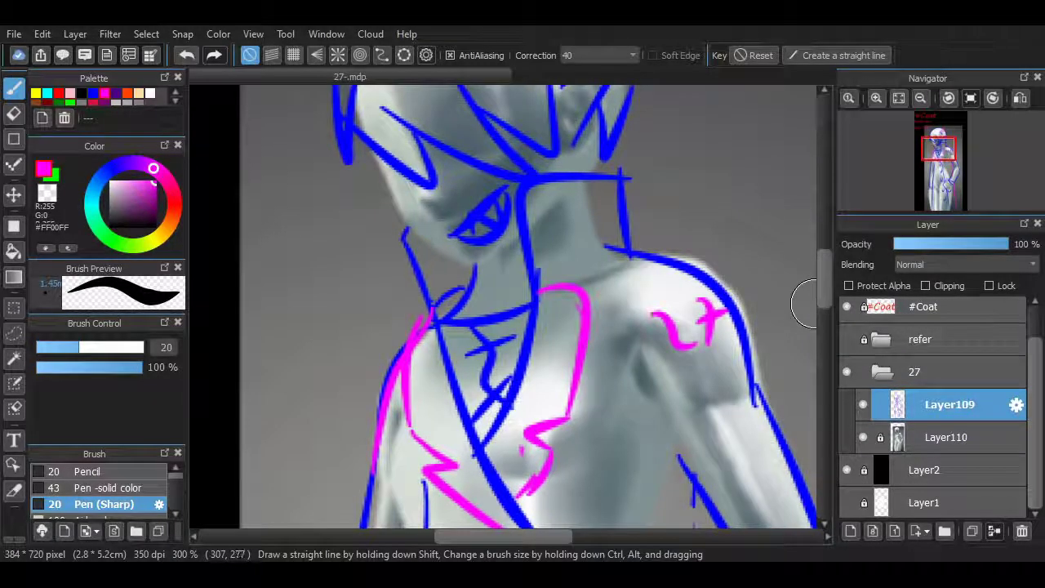
- Draw a magenta line across the neck above the collar with two short stitch marks crossing it
{"action": "scroll", "coordinate": [804, 302], "scroll_direction": "up", "scroll_amount": 1}
{"action": "mouse_move", "coordinate": [482, 312]}
{"action": "left_mouse_down"}
{"action": "mouse_move", "coordinate": [527, 307]}
{"action": "mouse_move", "coordinate": [537, 328]}
{"action": "left_mouse_up"}
{"action": "left_click_drag", "start_coordinate": [512, 536], "coordinate": [516, 536]}
{"action": "mouse_move", "coordinate": [825, 290]}
{"action": "left_mouse_down"}
{"action": "mouse_move", "coordinate": [825, 334]}
{"action": "mouse_move", "coordinate": [825, 283]}
{"action": "left_mouse_up"}
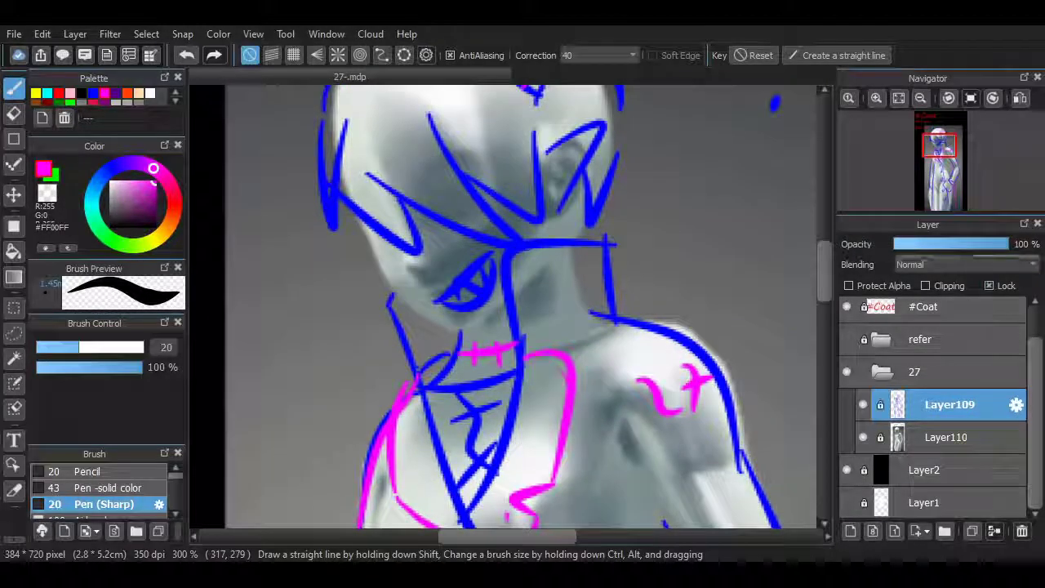
- Lower the opacity of Layer109 and Layer110 to 51% and add a new layer above them
{"action": "left_click", "coordinate": [953, 244]}
{"action": "left_click", "coordinate": [947, 438]}
{"action": "left_click", "coordinate": [953, 244]}
{"action": "left_click", "coordinate": [949, 405]}
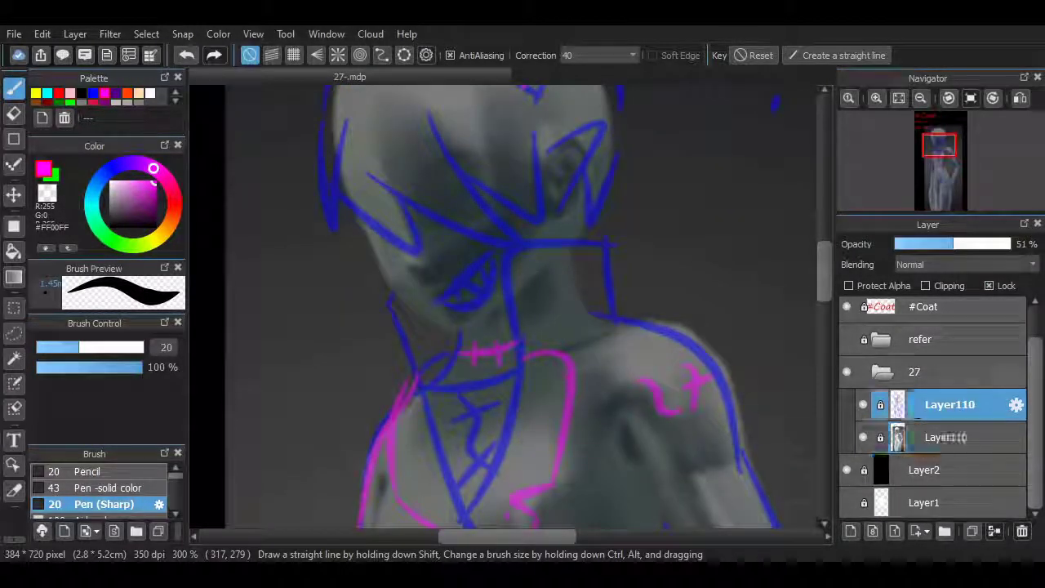
{"action": "left_click", "coordinate": [851, 532]}
{"action": "left_click_drag", "start_coordinate": [353, 275], "coordinate": [492, 333]}
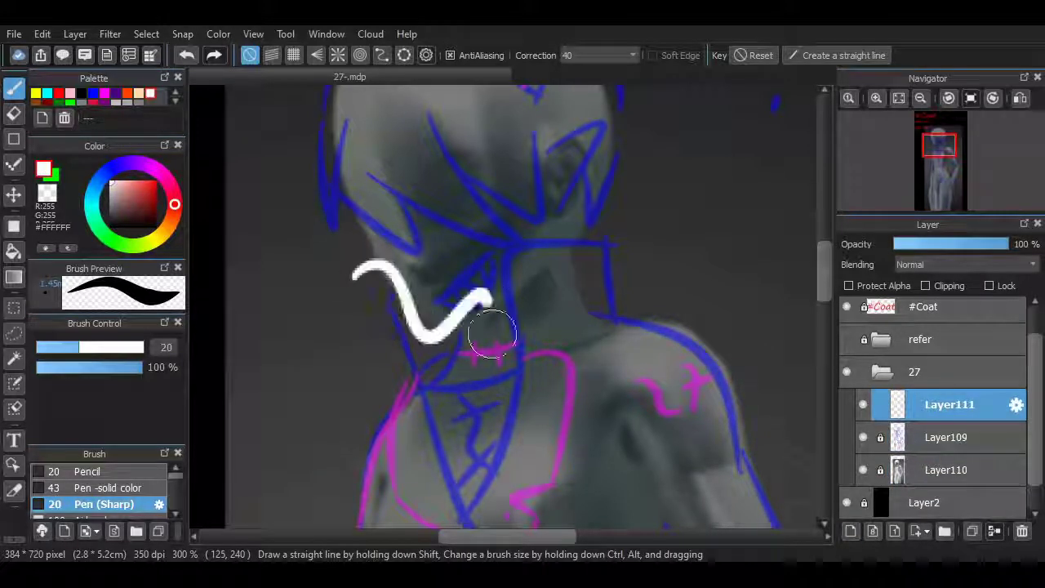
{"action": "key", "text": "ctrl+z"}
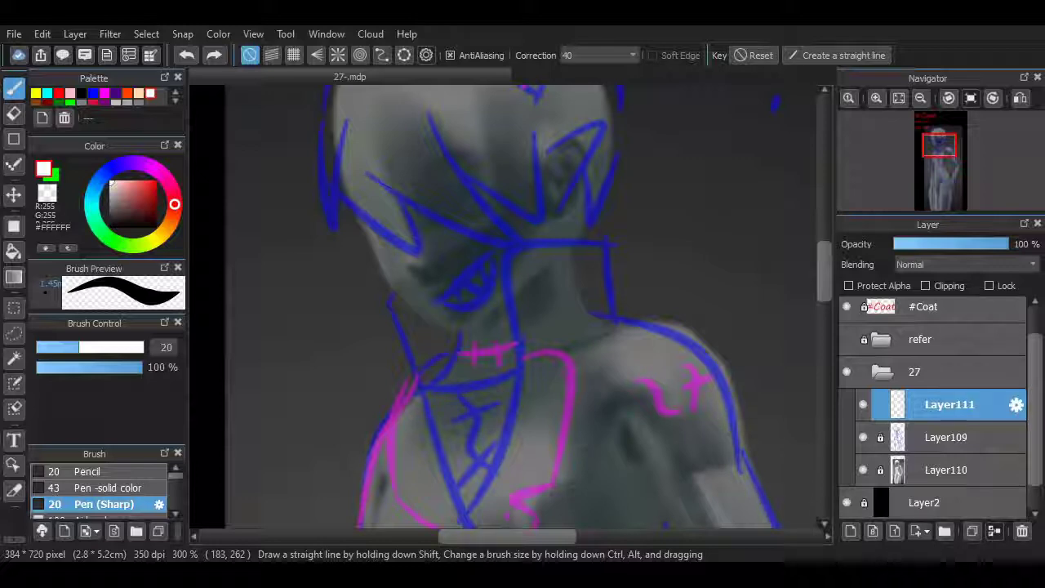
{"action": "mouse_move", "coordinate": [489, 304]}
{"action": "left_mouse_down"}
{"action": "mouse_move", "coordinate": [590, 329]}
{"action": "mouse_move", "coordinate": [677, 277]}
{"action": "left_mouse_up"}
{"action": "key", "text": "ctrl+z"}
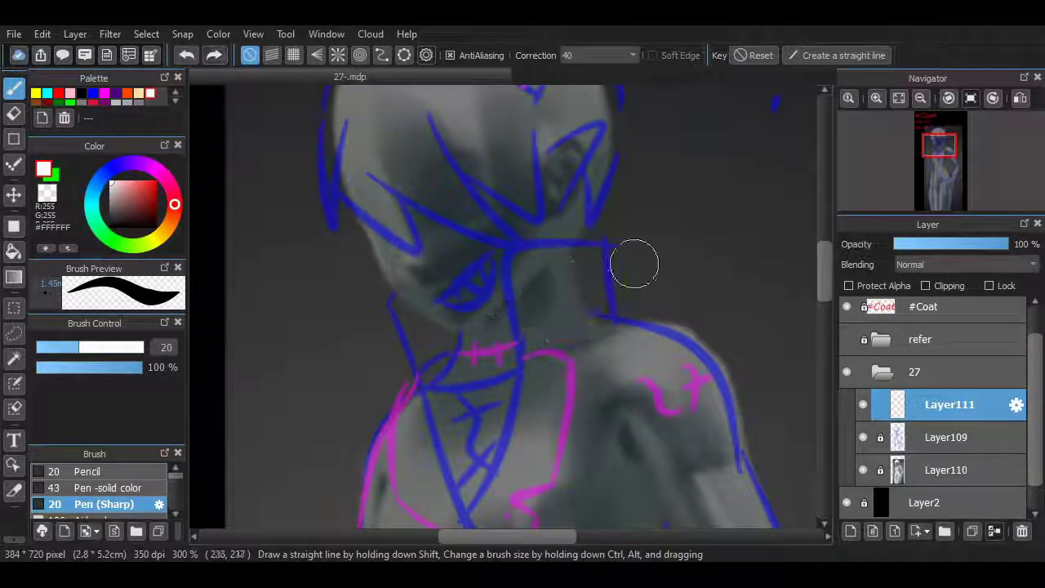
- On the new layer, trace the pointed hair fringe and the ear-side strands over the sketch in white (#FFFFFF) with the size 20 pen
{"action": "left_click_drag", "start_coordinate": [825, 256], "coordinate": [824, 273]}
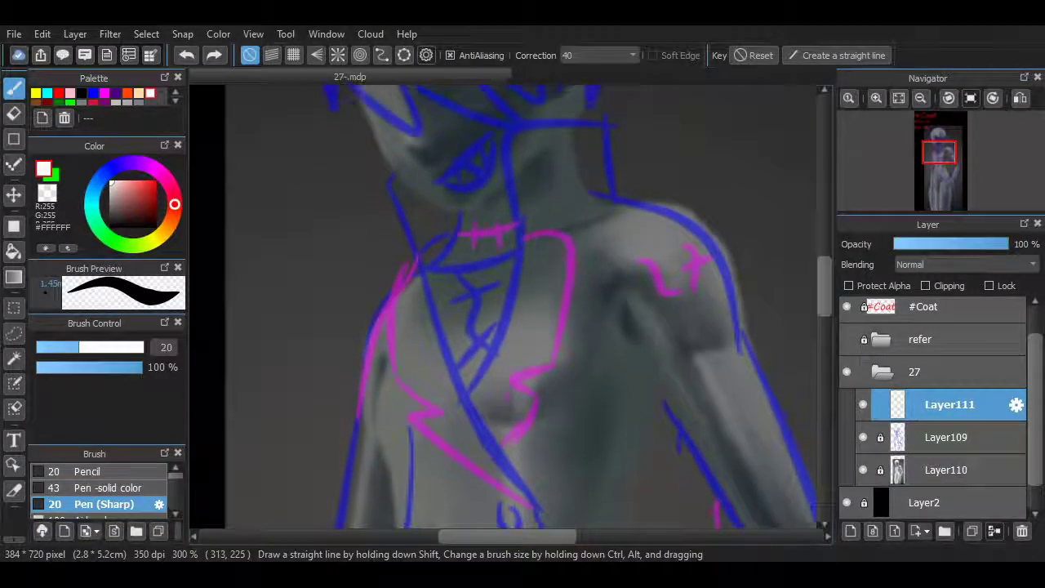
{"action": "scroll", "coordinate": [804, 294], "scroll_direction": "up", "scroll_amount": 3}
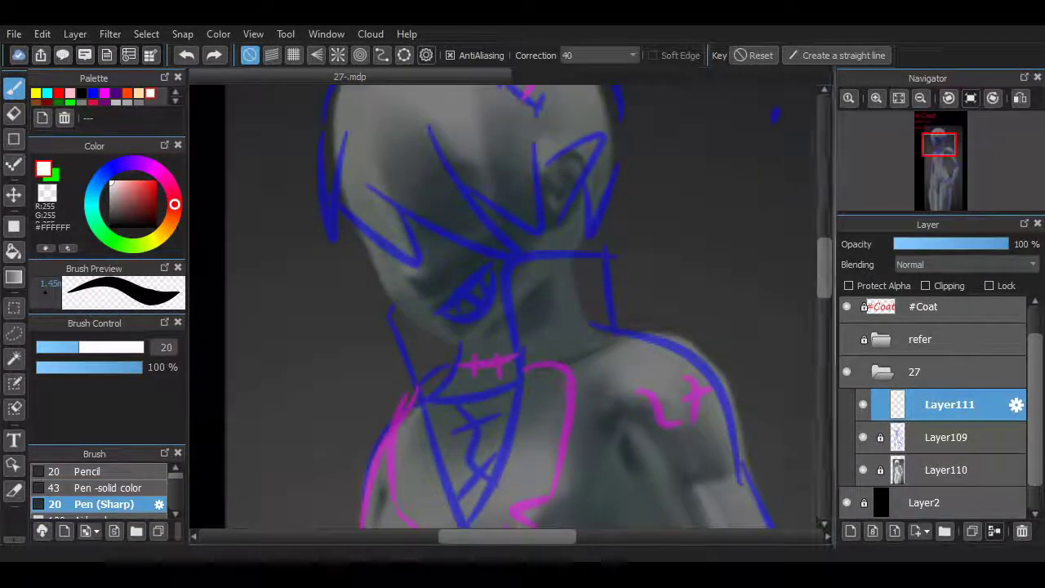
{"action": "left_click_drag", "start_coordinate": [332, 187], "coordinate": [384, 175]}
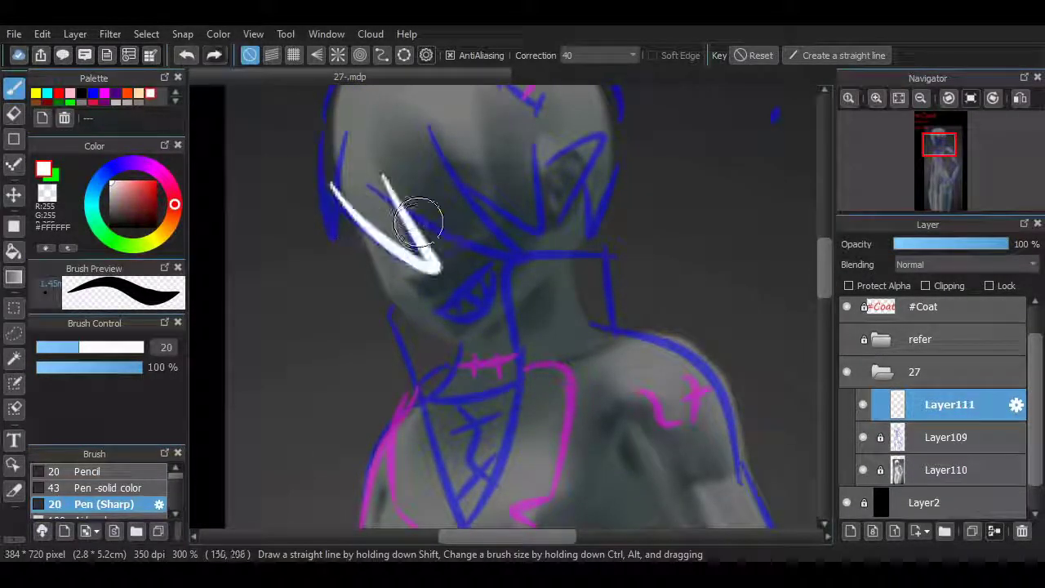
{"action": "mouse_move", "coordinate": [420, 229]}
{"action": "left_mouse_down"}
{"action": "mouse_move", "coordinate": [443, 149]}
{"action": "mouse_move", "coordinate": [438, 134]}
{"action": "left_mouse_up"}
{"action": "key", "text": "ctrl+z"}
{"action": "mouse_move", "coordinate": [496, 224]}
{"action": "left_mouse_down"}
{"action": "mouse_move", "coordinate": [534, 212]}
{"action": "mouse_move", "coordinate": [531, 148]}
{"action": "mouse_move", "coordinate": [560, 205]}
{"action": "mouse_move", "coordinate": [542, 232]}
{"action": "left_mouse_up"}
{"action": "key", "text": "ctrl+z"}
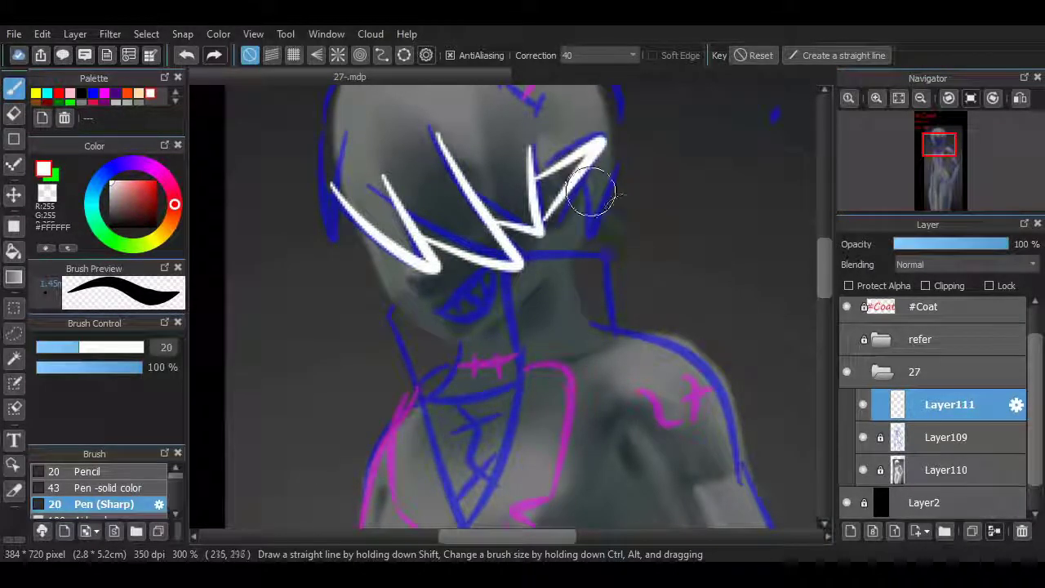
{"action": "mouse_move", "coordinate": [582, 187]}
{"action": "left_mouse_down"}
{"action": "mouse_move", "coordinate": [616, 176]}
{"action": "mouse_move", "coordinate": [593, 213]}
{"action": "mouse_move", "coordinate": [583, 191]}
{"action": "mouse_move", "coordinate": [623, 168]}
{"action": "left_mouse_up"}
{"action": "key", "text": "ctrl+z"}
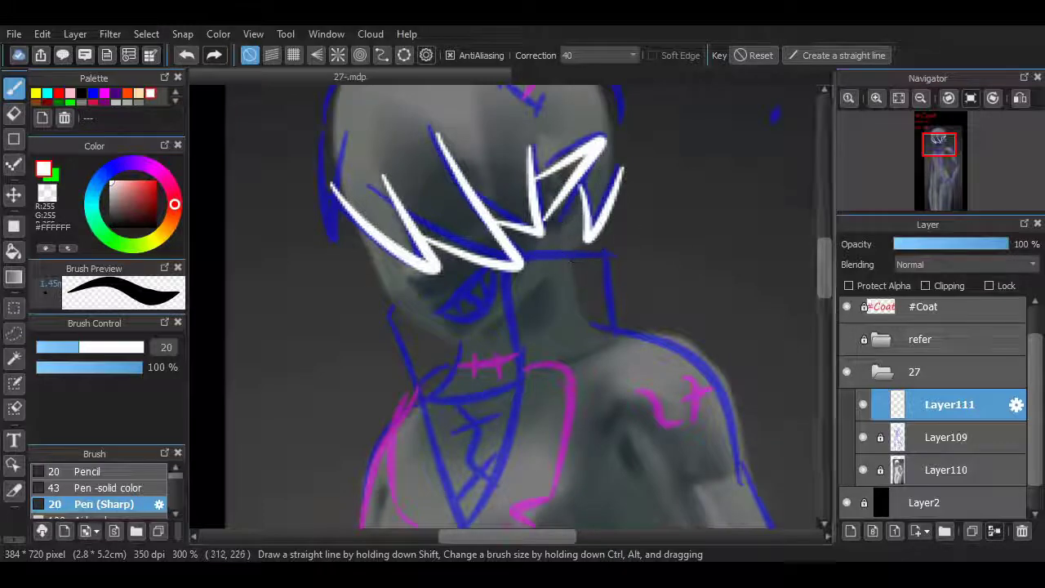
- Trace the round-ended hairpin on the head and the curved crown outline of the hair in white
{"action": "scroll", "coordinate": [612, 261], "scroll_direction": "up", "scroll_amount": 3}
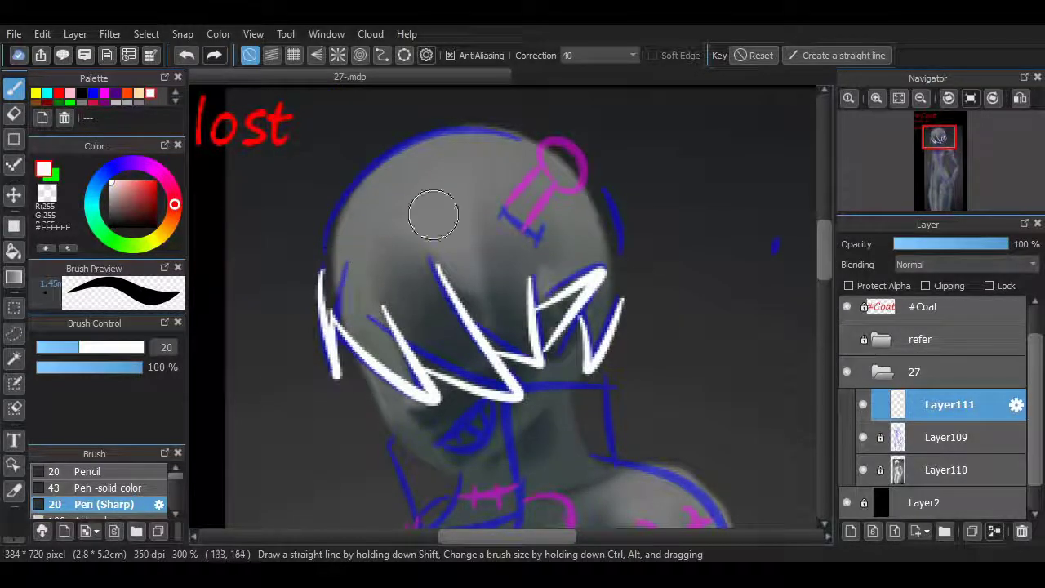
{"action": "mouse_move", "coordinate": [510, 207]}
{"action": "left_mouse_down"}
{"action": "mouse_move", "coordinate": [576, 134]}
{"action": "mouse_move", "coordinate": [575, 160]}
{"action": "left_mouse_up"}
{"action": "key", "text": "ctrl+z"}
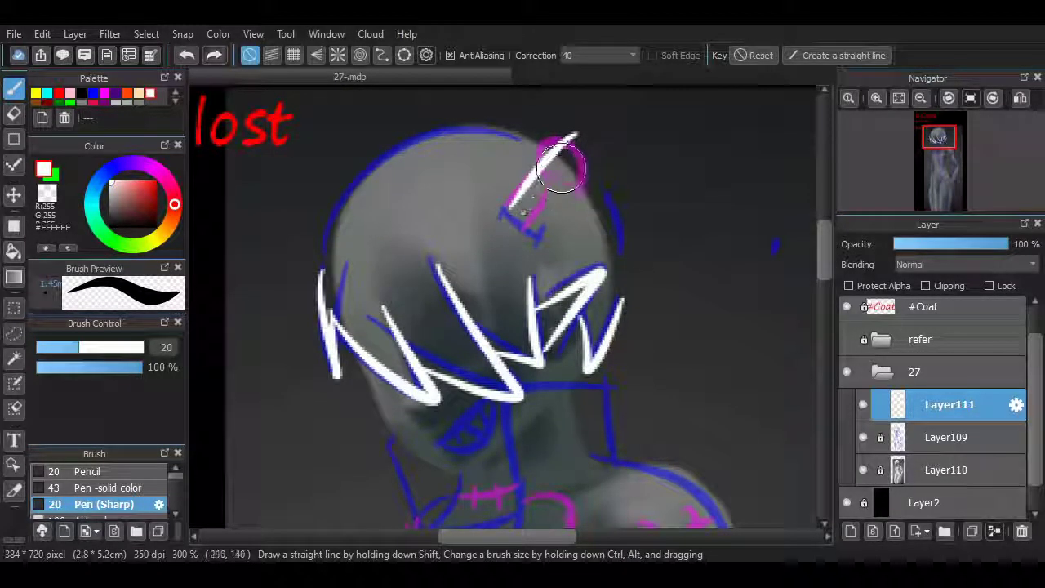
{"action": "left_click_drag", "start_coordinate": [528, 214], "coordinate": [578, 132]}
{"action": "key", "text": "ctrl+z"}
{"action": "left_click_drag", "start_coordinate": [508, 209], "coordinate": [578, 132]}
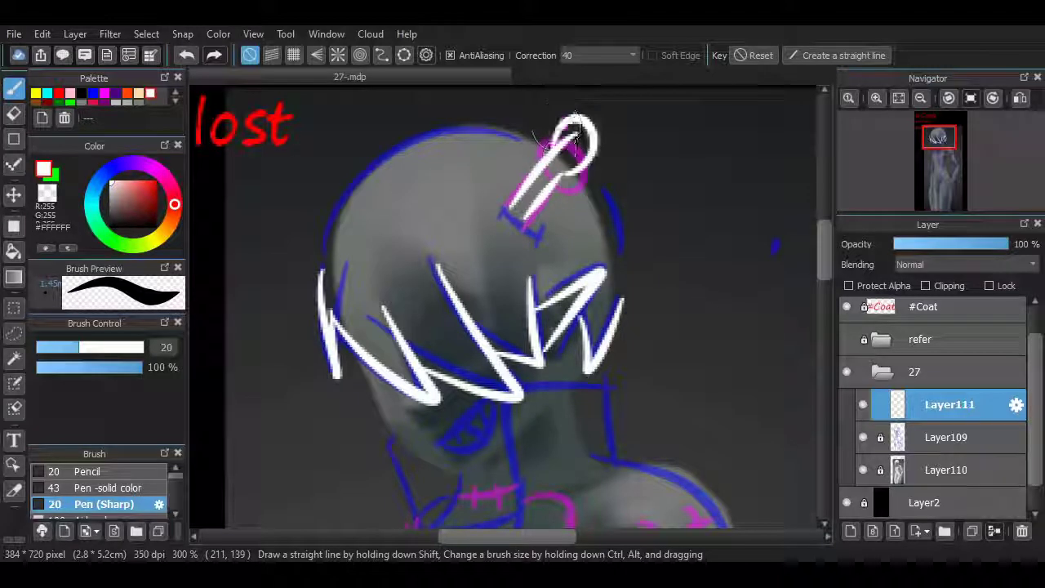
{"action": "key", "text": "ctrl+z"}
{"action": "mouse_move", "coordinate": [522, 210]}
{"action": "left_mouse_down"}
{"action": "mouse_move", "coordinate": [544, 233]}
{"action": "mouse_move", "coordinate": [537, 217]}
{"action": "mouse_move", "coordinate": [564, 190]}
{"action": "mouse_move", "coordinate": [552, 174]}
{"action": "mouse_move", "coordinate": [532, 219]}
{"action": "mouse_move", "coordinate": [562, 192]}
{"action": "mouse_move", "coordinate": [548, 169]}
{"action": "mouse_move", "coordinate": [561, 191]}
{"action": "mouse_move", "coordinate": [529, 228]}
{"action": "left_mouse_up"}
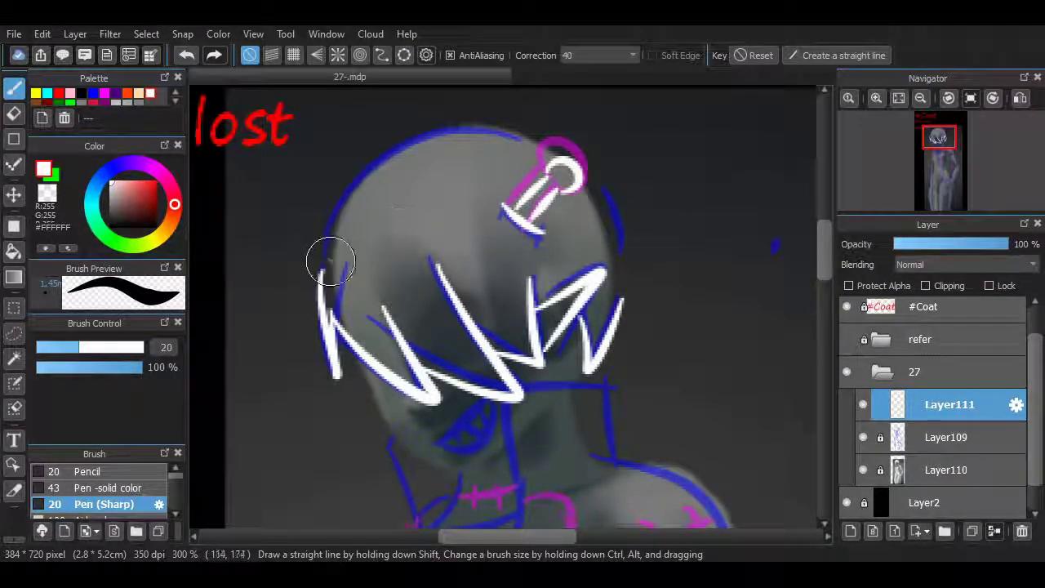
{"action": "key", "text": "ctrl+z"}
{"action": "mouse_move", "coordinate": [329, 261]}
{"action": "left_mouse_down"}
{"action": "mouse_move", "coordinate": [482, 148]}
{"action": "mouse_move", "coordinate": [356, 194]}
{"action": "mouse_move", "coordinate": [533, 155]}
{"action": "mouse_move", "coordinate": [503, 145]}
{"action": "mouse_move", "coordinate": [585, 187]}
{"action": "mouse_move", "coordinate": [626, 302]}
{"action": "left_mouse_up"}
{"action": "key", "text": "ctrl+z"}
- Trace the front edge of the tall collar and the toothed grin below the hair fringe in white
{"action": "left_click_drag", "start_coordinate": [825, 242], "coordinate": [825, 284]}
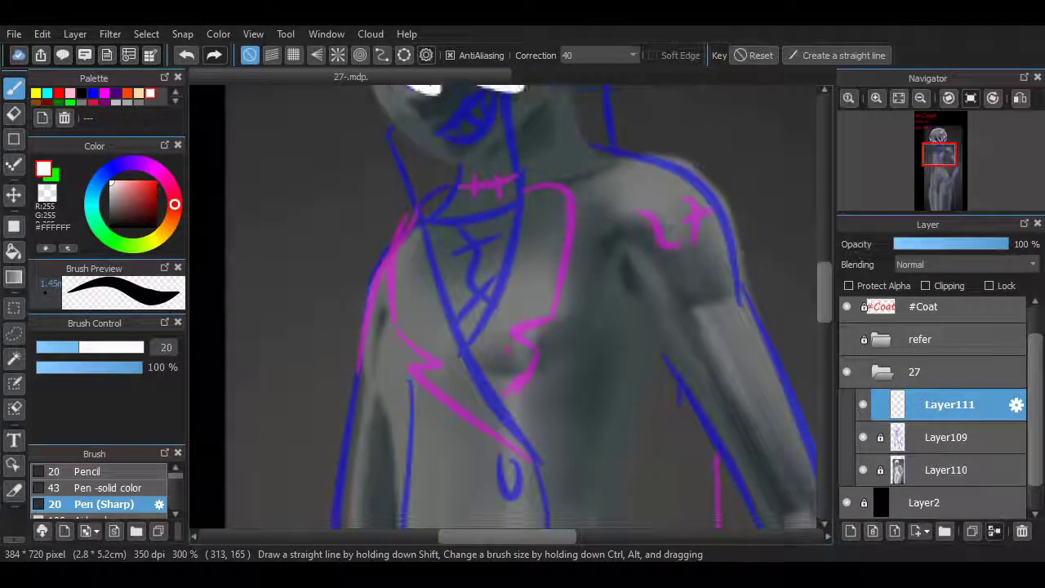
{"action": "scroll", "coordinate": [522, 306], "scroll_direction": "down", "scroll_amount": 2}
{"action": "scroll", "coordinate": [464, 215], "scroll_direction": "up", "scroll_amount": 4}
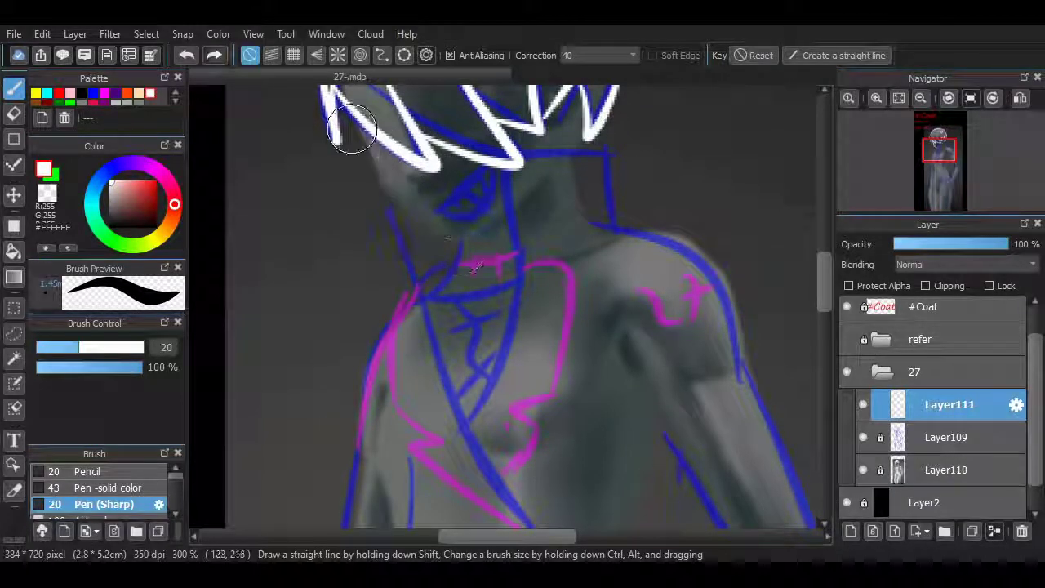
{"action": "left_click_drag", "start_coordinate": [401, 199], "coordinate": [408, 294]}
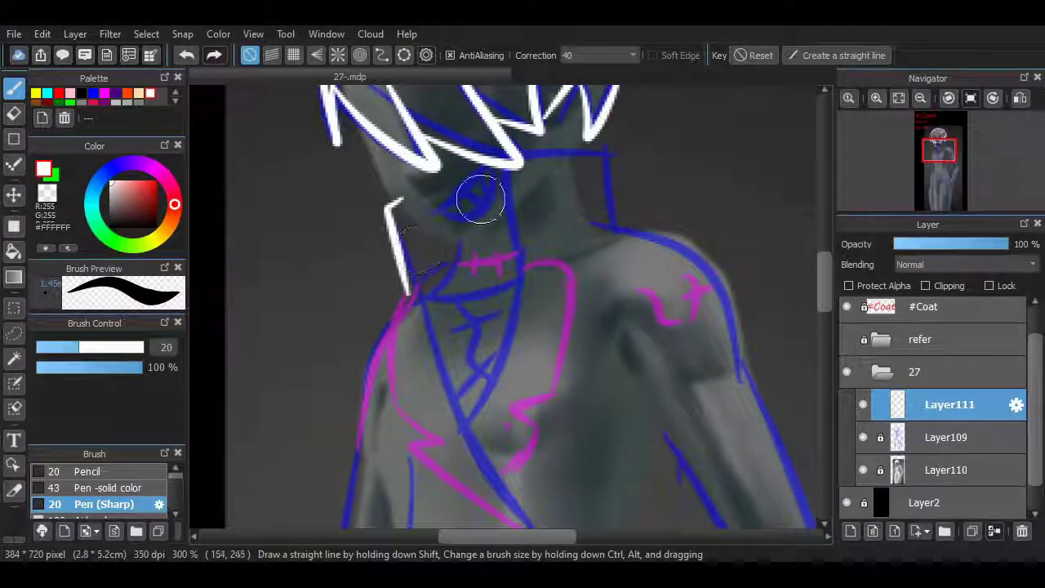
{"action": "mouse_move", "coordinate": [476, 210]}
{"action": "left_mouse_down"}
{"action": "mouse_move", "coordinate": [448, 227]}
{"action": "mouse_move", "coordinate": [471, 211]}
{"action": "mouse_move", "coordinate": [449, 208]}
{"action": "mouse_move", "coordinate": [476, 212]}
{"action": "mouse_move", "coordinate": [492, 187]}
{"action": "left_mouse_up"}
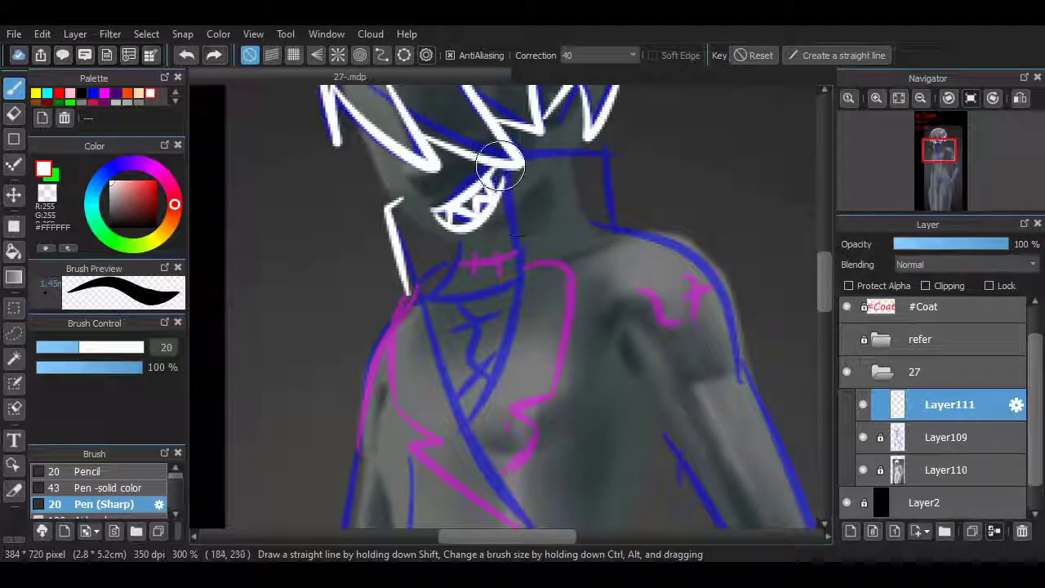
- Trace the two crossing front edges of the coat and the high collar behind the neck in white
{"action": "scroll", "coordinate": [479, 297], "scroll_direction": "down", "scroll_amount": 2}
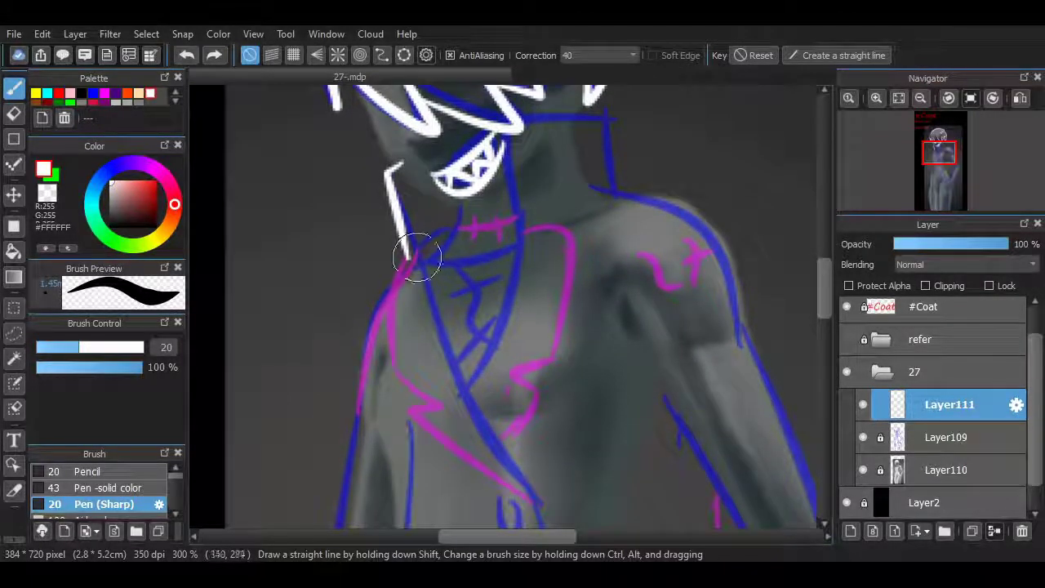
{"action": "mouse_move", "coordinate": [415, 259]}
{"action": "left_mouse_down"}
{"action": "mouse_move", "coordinate": [542, 488]}
{"action": "mouse_move", "coordinate": [439, 324]}
{"action": "mouse_move", "coordinate": [542, 494]}
{"action": "left_mouse_up"}
{"action": "key", "text": "ctrl+z"}
{"action": "mouse_move", "coordinate": [507, 135]}
{"action": "left_mouse_down"}
{"action": "mouse_move", "coordinate": [517, 271]}
{"action": "mouse_move", "coordinate": [467, 378]}
{"action": "left_mouse_up"}
{"action": "mouse_move", "coordinate": [522, 120]}
{"action": "left_mouse_down"}
{"action": "mouse_move", "coordinate": [606, 139]}
{"action": "mouse_move", "coordinate": [572, 147]}
{"action": "mouse_move", "coordinate": [618, 189]}
{"action": "left_mouse_up"}
{"action": "key", "text": "ctrl+z"}
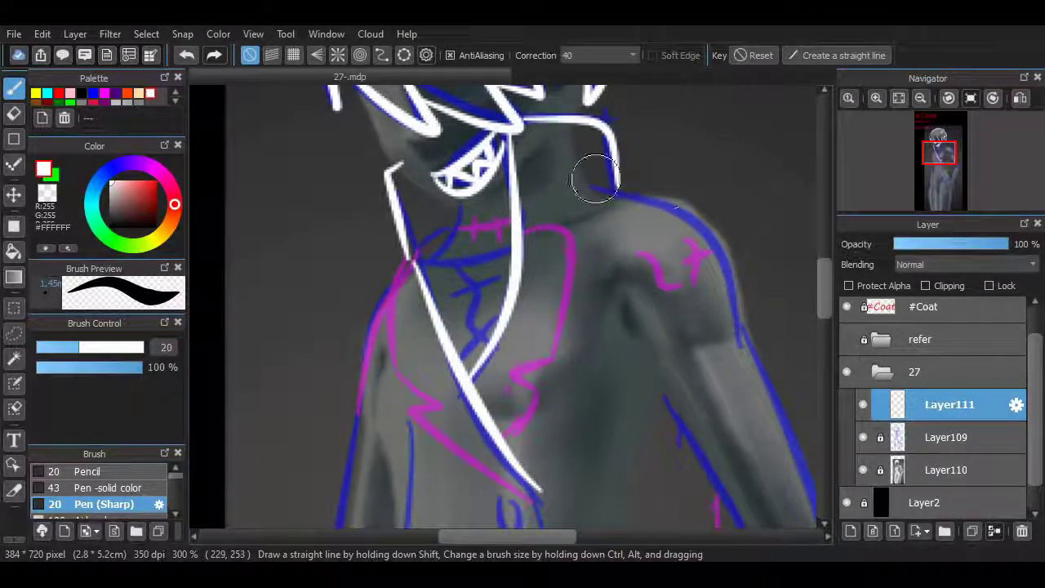
- Trace the notched lapel on the straight-arm side of the coat, from the closure point up to the collar
{"action": "mouse_move", "coordinate": [825, 274]}
{"action": "left_mouse_down"}
{"action": "mouse_move", "coordinate": [825, 261]}
{"action": "mouse_move", "coordinate": [825, 278]}
{"action": "left_mouse_up"}
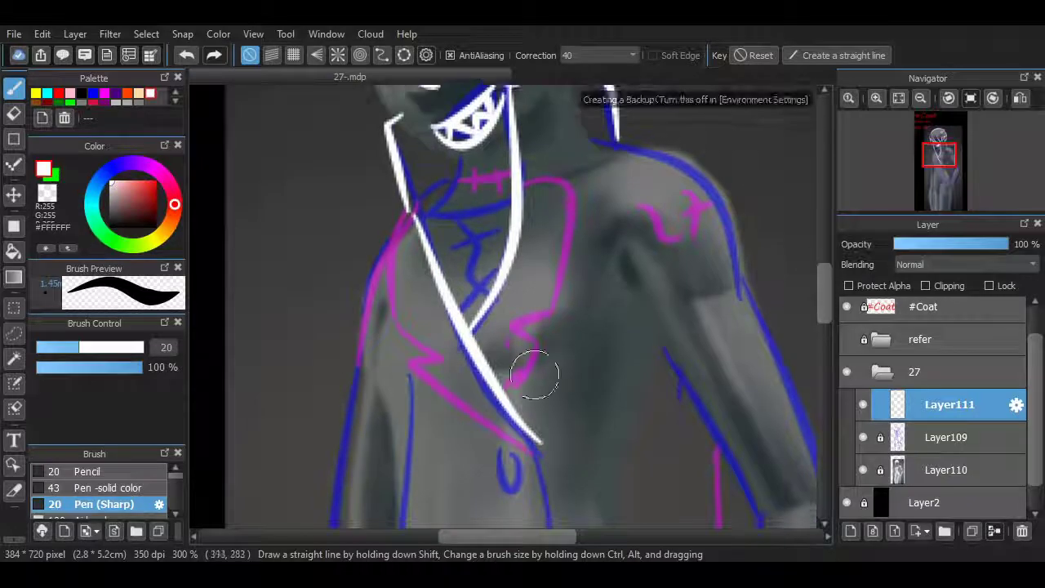
{"action": "mouse_move", "coordinate": [539, 447]}
{"action": "left_mouse_down"}
{"action": "mouse_move", "coordinate": [450, 407]}
{"action": "mouse_move", "coordinate": [420, 380]}
{"action": "left_mouse_up"}
{"action": "key", "text": "ctrl+z"}
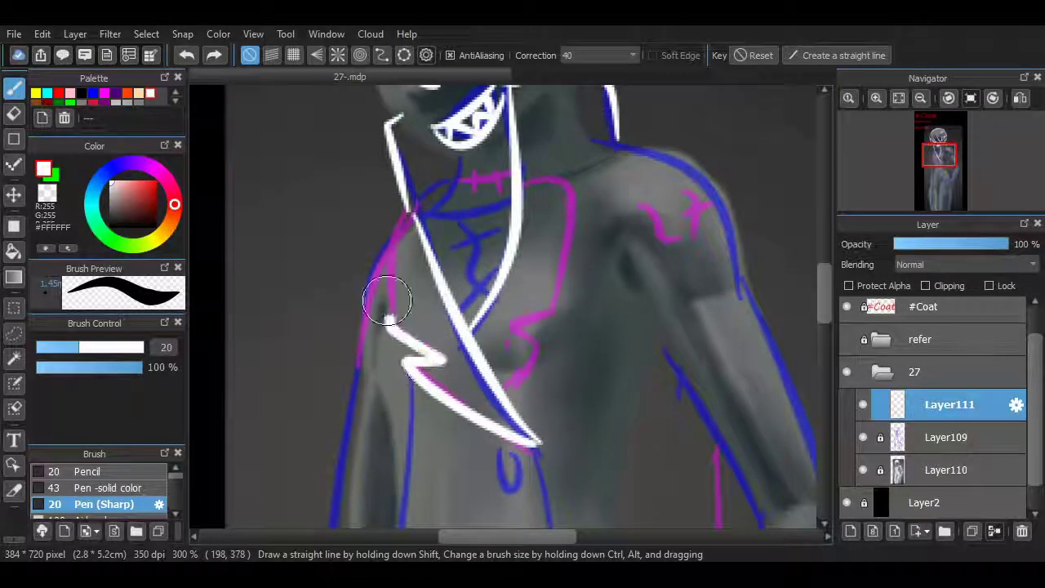
{"action": "key", "text": "ctrl+z"}
{"action": "mouse_move", "coordinate": [537, 444]}
{"action": "left_mouse_down"}
{"action": "mouse_move", "coordinate": [422, 378]}
{"action": "mouse_move", "coordinate": [443, 359]}
{"action": "mouse_move", "coordinate": [404, 343]}
{"action": "mouse_move", "coordinate": [386, 279]}
{"action": "mouse_move", "coordinate": [399, 215]}
{"action": "left_mouse_up"}
- Trace the notched lapel on the bent-arm side of the coat, from the collar down to the front edge
{"action": "left_click_drag", "start_coordinate": [490, 520], "coordinate": [420, 526]}
{"action": "mouse_move", "coordinate": [452, 192]}
{"action": "left_mouse_down"}
{"action": "mouse_move", "coordinate": [462, 358]}
{"action": "mouse_move", "coordinate": [490, 215]}
{"action": "mouse_move", "coordinate": [460, 207]}
{"action": "left_mouse_up"}
{"action": "key", "text": "ctrl+z"}
{"action": "key", "text": "ctrl+z"}
{"action": "left_click_drag", "start_coordinate": [442, 409], "coordinate": [457, 394]}
{"action": "mouse_move", "coordinate": [486, 322]}
{"action": "left_mouse_down"}
{"action": "mouse_move", "coordinate": [473, 210]}
{"action": "mouse_move", "coordinate": [498, 252]}
{"action": "mouse_move", "coordinate": [488, 315]}
{"action": "left_mouse_up"}
{"action": "key", "text": "ctrl+z"}
{"action": "key", "text": "ctrl+z"}
{"action": "mouse_move", "coordinate": [452, 192]}
{"action": "left_mouse_down"}
{"action": "mouse_move", "coordinate": [517, 189]}
{"action": "mouse_move", "coordinate": [508, 324]}
{"action": "left_mouse_up"}
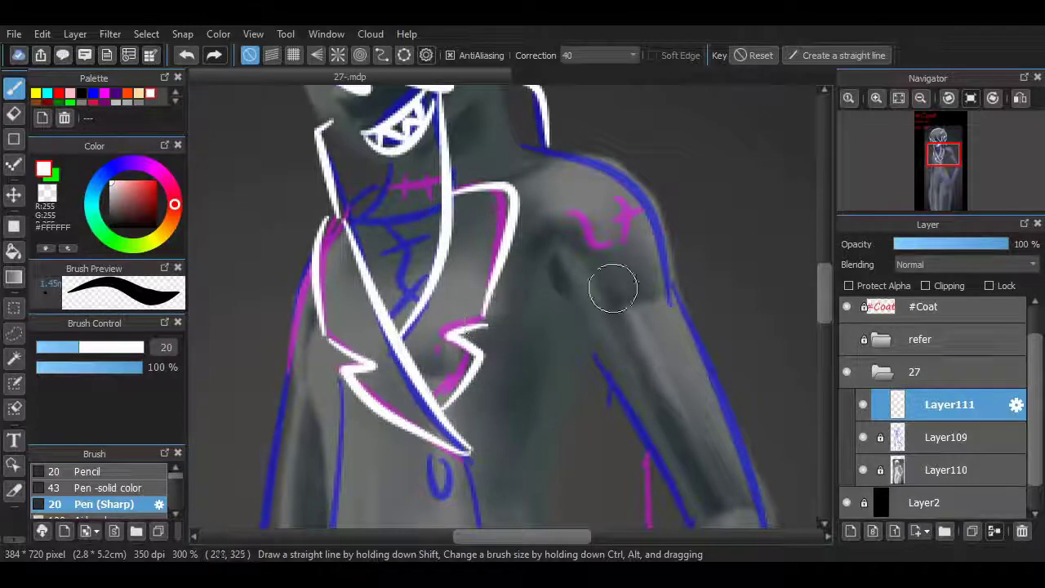
- Hide Layer109 and Layer110 to examine the white line art alone, and show both layers again
{"action": "scroll", "coordinate": [611, 285], "scroll_direction": "up", "scroll_amount": 5}
{"action": "left_click_drag", "start_coordinate": [863, 470], "coordinate": [863, 438]}
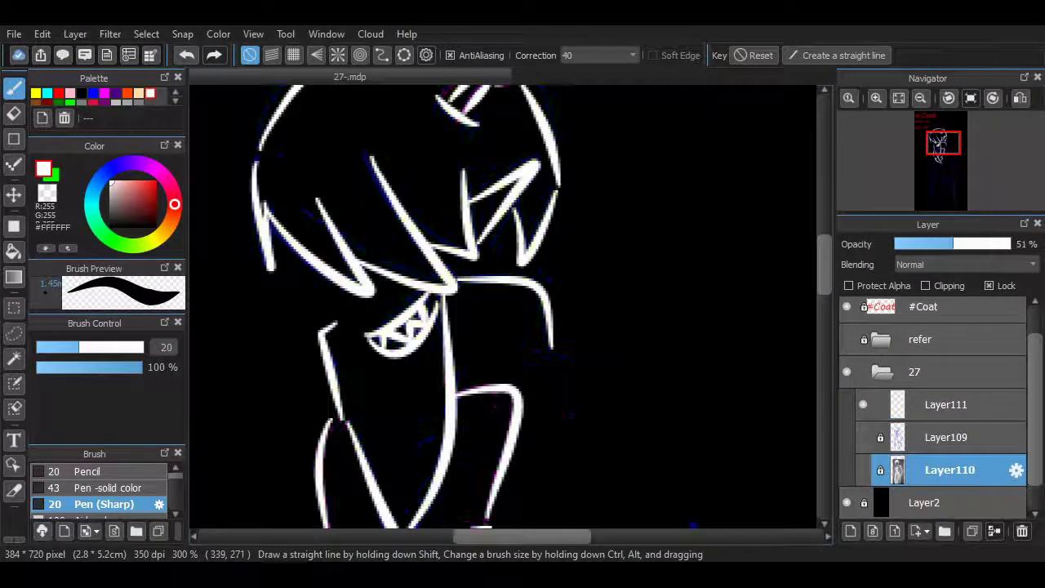
{"action": "mouse_move", "coordinate": [825, 281]}
{"action": "left_mouse_down"}
{"action": "mouse_move", "coordinate": [825, 298]}
{"action": "mouse_move", "coordinate": [824, 267]}
{"action": "left_mouse_up"}
{"action": "scroll", "coordinate": [669, 419], "scroll_direction": "down", "scroll_amount": 4}
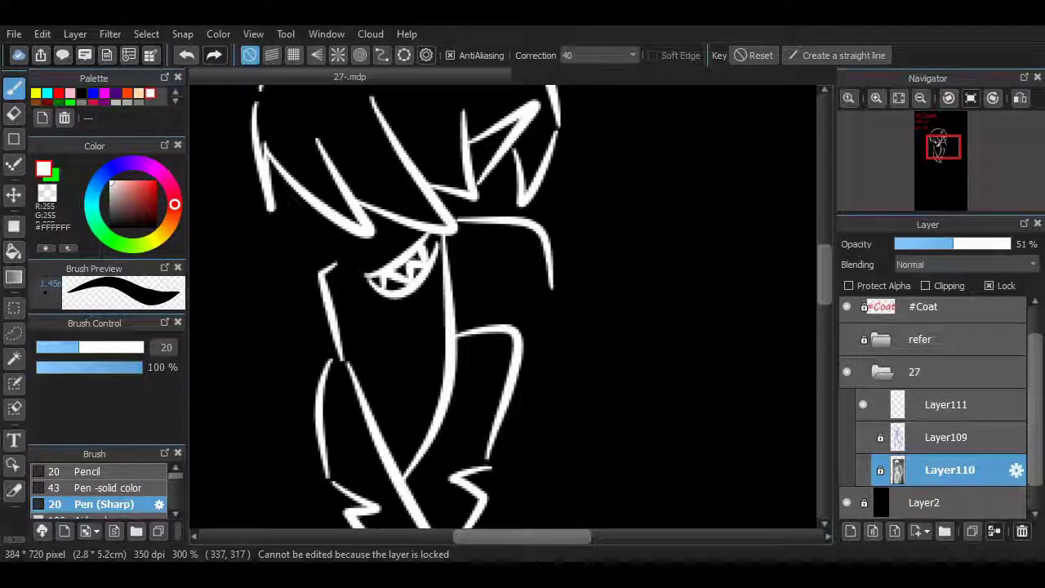
{"action": "left_click_drag", "start_coordinate": [863, 470], "coordinate": [863, 437]}
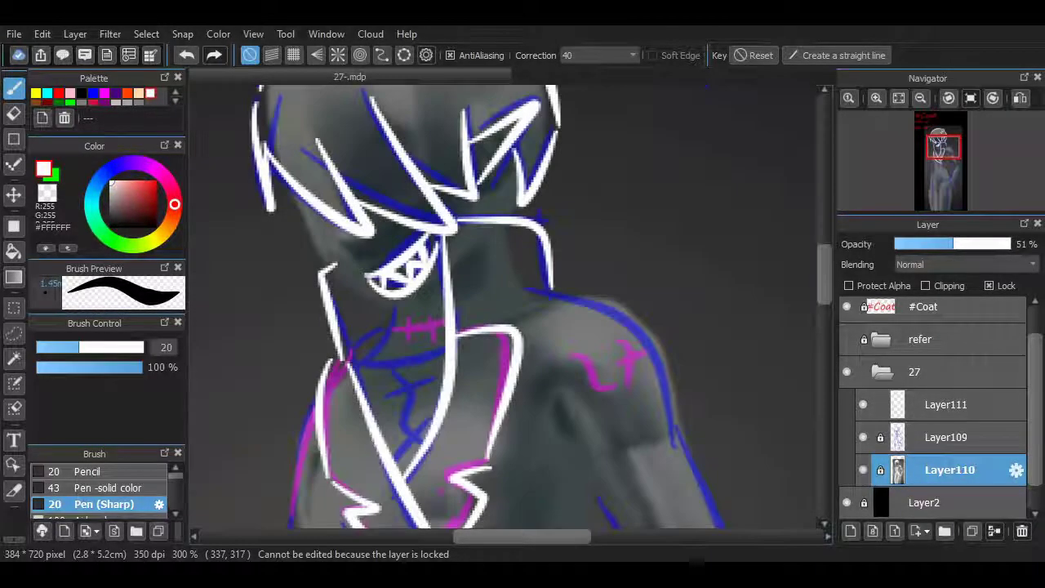
{"action": "left_click_drag", "start_coordinate": [824, 282], "coordinate": [825, 298]}
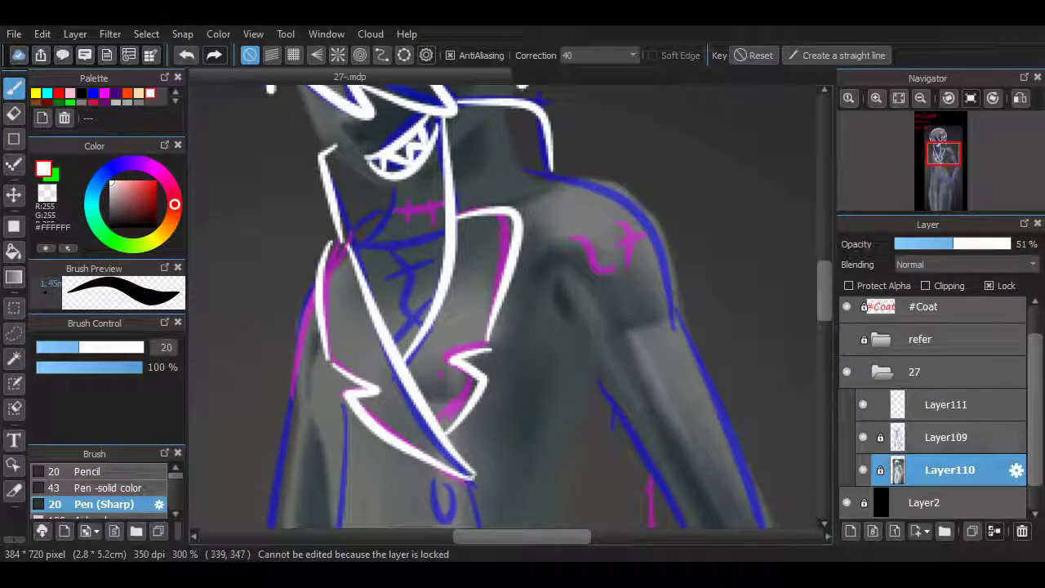
- On Layer111, trace the shoulder and the outer edge of the bent arm's upper sleeve in white
{"action": "left_click", "coordinate": [946, 405]}
{"action": "left_click_drag", "start_coordinate": [531, 172], "coordinate": [684, 370]}
{"action": "key", "text": "ctrl+z"}
{"action": "mouse_move", "coordinate": [529, 173]}
{"action": "left_mouse_down"}
{"action": "mouse_move", "coordinate": [712, 370]}
{"action": "mouse_move", "coordinate": [656, 207]}
{"action": "mouse_move", "coordinate": [691, 372]}
{"action": "mouse_move", "coordinate": [719, 375]}
{"action": "mouse_move", "coordinate": [593, 187]}
{"action": "mouse_move", "coordinate": [720, 392]}
{"action": "left_mouse_up"}
{"action": "key", "text": "ctrl+z"}
{"action": "key", "text": "ctrl+z"}
{"action": "key", "text": "ctrl+z"}
{"action": "key", "text": "ctrl+z"}
{"action": "key", "text": "ctrl+z"}
{"action": "mouse_move", "coordinate": [541, 168]}
{"action": "left_mouse_down"}
{"action": "mouse_move", "coordinate": [739, 422]}
{"action": "mouse_move", "coordinate": [560, 175]}
{"action": "mouse_move", "coordinate": [737, 414]}
{"action": "left_mouse_up"}
{"action": "key", "text": "ctrl+z"}
- Trace the bent arm's outer sleeve edge around the elbow to the wrist and the curved cuff opening
{"action": "scroll", "coordinate": [804, 319], "scroll_direction": "down", "scroll_amount": 5}
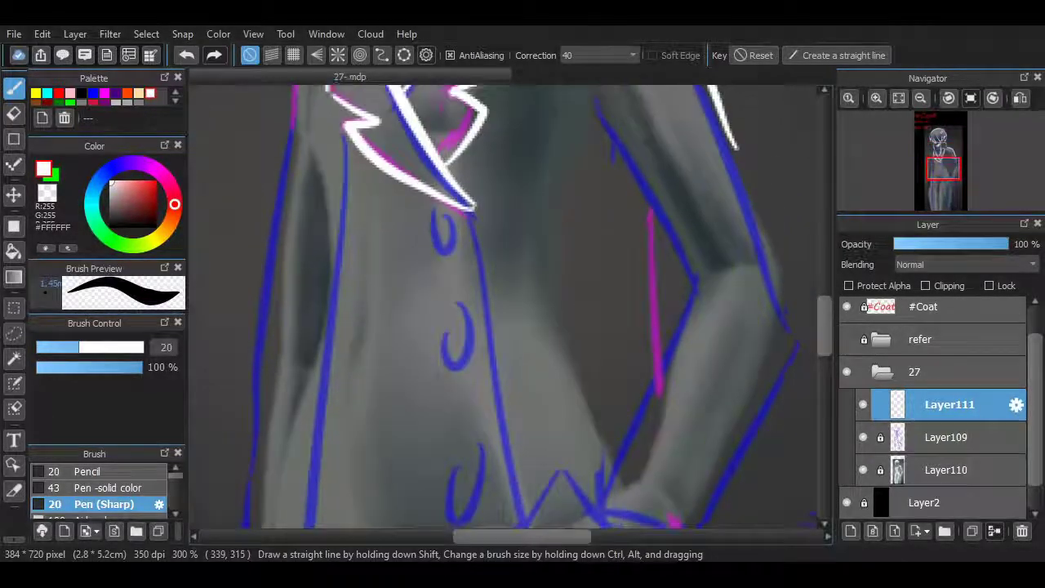
{"action": "scroll", "coordinate": [770, 338], "scroll_direction": "down", "scroll_amount": 4}
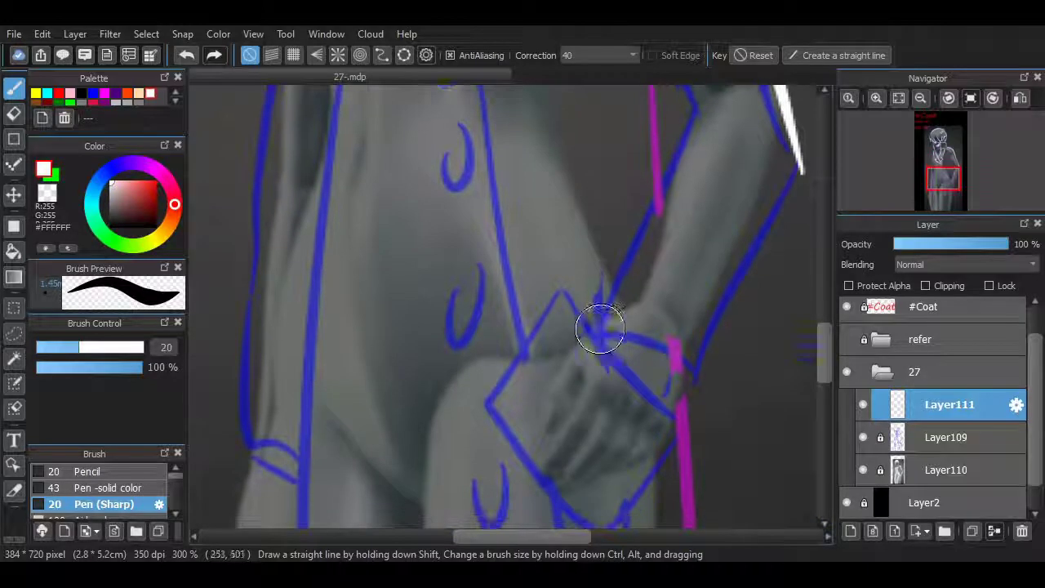
{"action": "mouse_move", "coordinate": [601, 326]}
{"action": "left_mouse_down"}
{"action": "mouse_move", "coordinate": [686, 405]}
{"action": "mouse_move", "coordinate": [799, 200]}
{"action": "mouse_move", "coordinate": [691, 414]}
{"action": "left_mouse_up"}
{"action": "key", "text": "ctrl+z"}
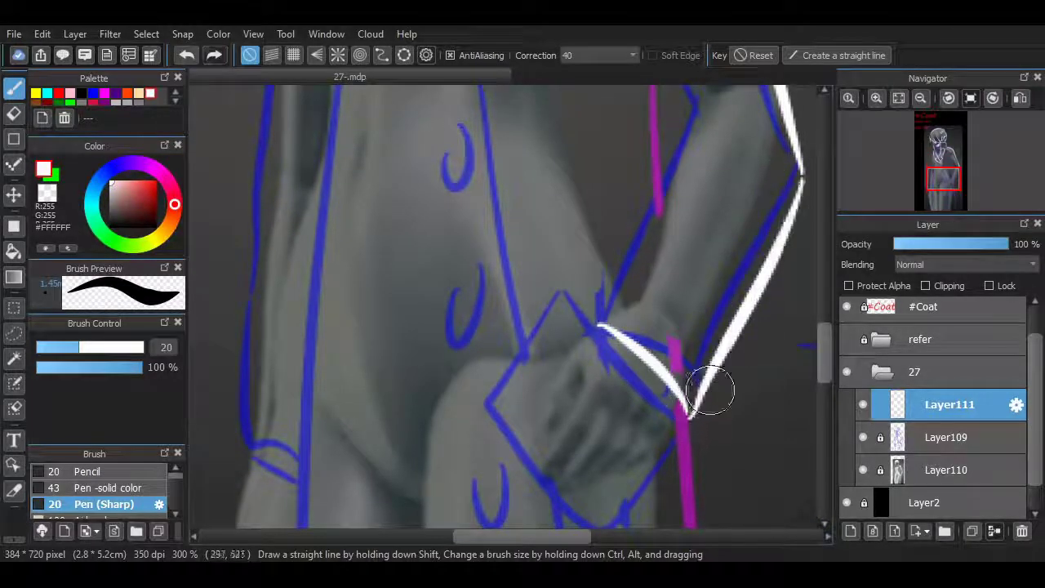
- Trace the inner edge of the bent sleeve from the cuff past the elbow crease up to the armpit
{"action": "left_click_drag", "start_coordinate": [824, 349], "coordinate": [825, 327]}
{"action": "left_click_drag", "start_coordinate": [599, 454], "coordinate": [694, 238]}
{"action": "key", "text": "ctrl+z"}
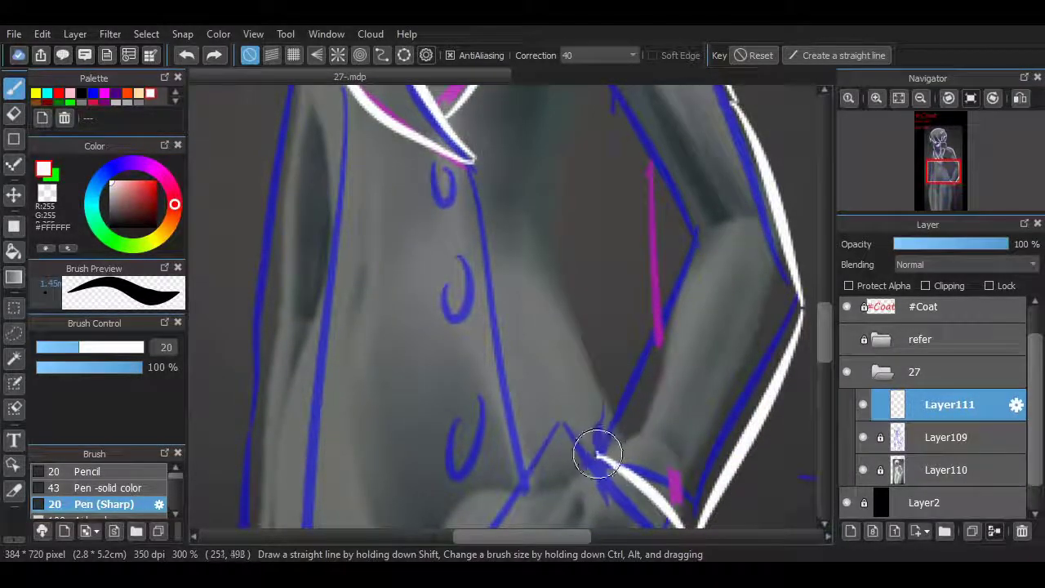
{"action": "left_click_drag", "start_coordinate": [599, 454], "coordinate": [696, 238]}
{"action": "left_click_drag", "start_coordinate": [824, 327], "coordinate": [825, 302]}
{"action": "mouse_move", "coordinate": [597, 243]}
{"action": "left_mouse_down"}
{"action": "mouse_move", "coordinate": [691, 433]}
{"action": "mouse_move", "coordinate": [602, 256]}
{"action": "left_mouse_up"}
{"action": "key", "text": "ctrl+z"}
{"action": "scroll", "coordinate": [507, 306], "scroll_direction": "up", "scroll_amount": 2}
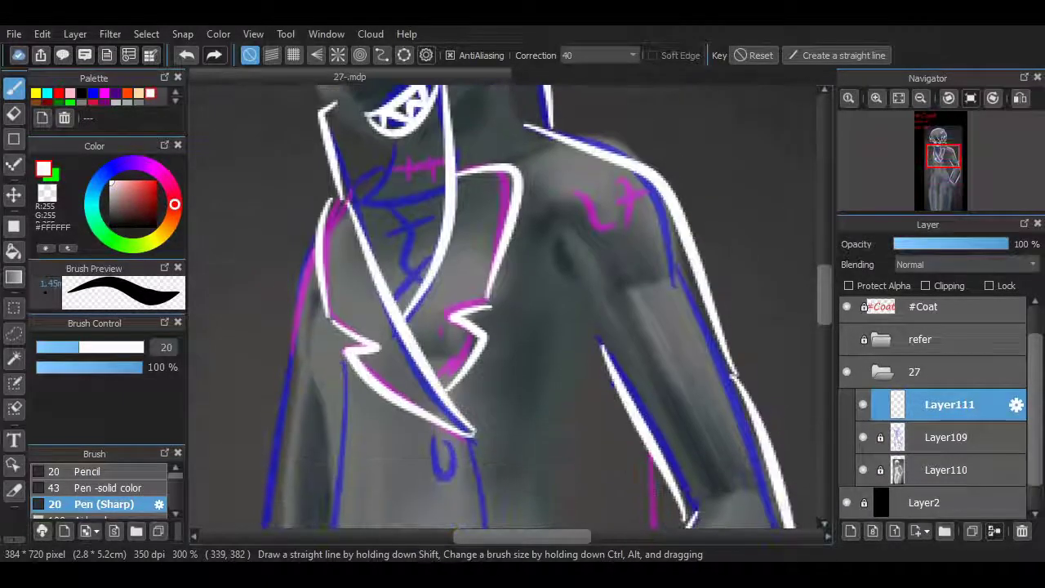
{"action": "scroll", "coordinate": [589, 304], "scroll_direction": "down", "scroll_amount": 8}
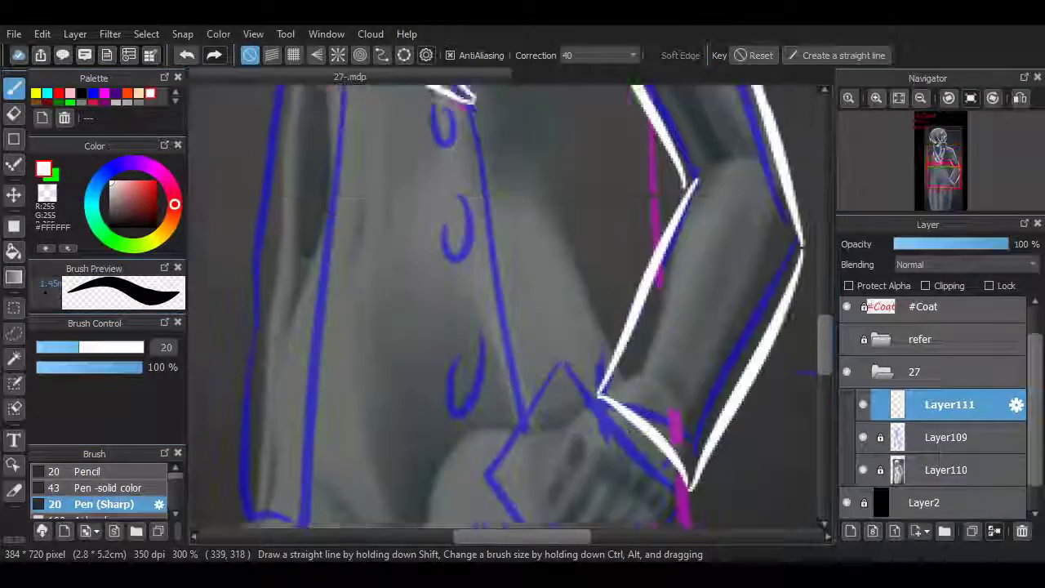
{"action": "mouse_move", "coordinate": [592, 300]}
{"action": "left_mouse_down"}
{"action": "mouse_move", "coordinate": [688, 401]}
{"action": "mouse_move", "coordinate": [625, 490]}
{"action": "left_mouse_up"}
{"action": "mouse_move", "coordinate": [572, 276]}
{"action": "left_mouse_down"}
{"action": "mouse_move", "coordinate": [551, 408]}
{"action": "mouse_move", "coordinate": [625, 490]}
{"action": "left_mouse_up"}
{"action": "key", "text": "ctrl+z"}
{"action": "key", "text": "ctrl+z"}
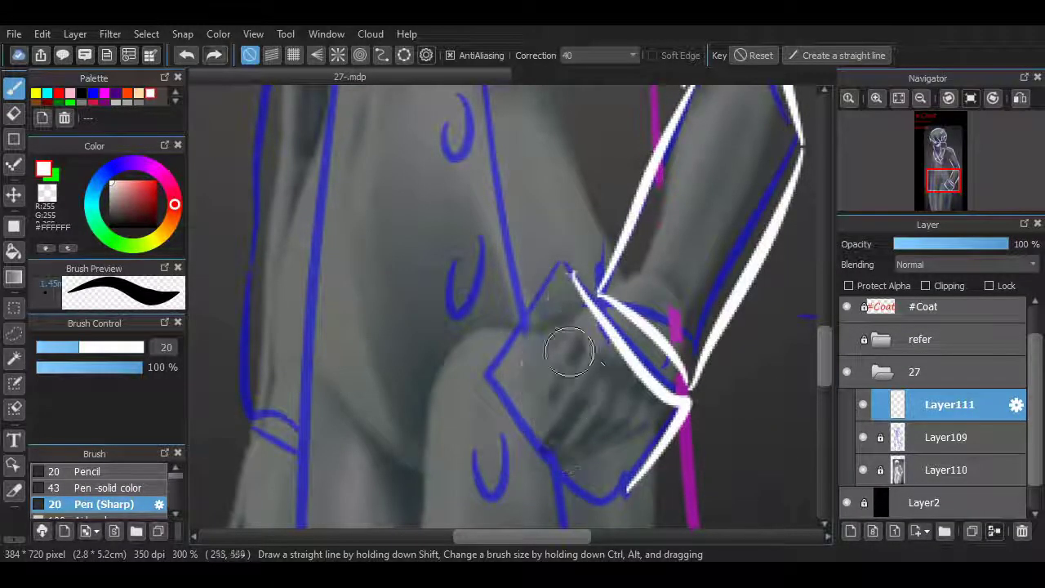
{"action": "key", "text": "ctrl+z"}
{"action": "mouse_move", "coordinate": [574, 282]}
{"action": "left_mouse_down"}
{"action": "mouse_move", "coordinate": [655, 436]}
{"action": "mouse_move", "coordinate": [626, 491]}
{"action": "left_mouse_up"}
{"action": "mouse_move", "coordinate": [574, 282]}
{"action": "left_mouse_down"}
{"action": "mouse_move", "coordinate": [561, 303]}
{"action": "mouse_move", "coordinate": [622, 488]}
{"action": "mouse_move", "coordinate": [653, 491]}
{"action": "mouse_move", "coordinate": [583, 460]}
{"action": "mouse_move", "coordinate": [639, 276]}
{"action": "left_mouse_up"}
{"action": "key", "text": "ctrl+z"}
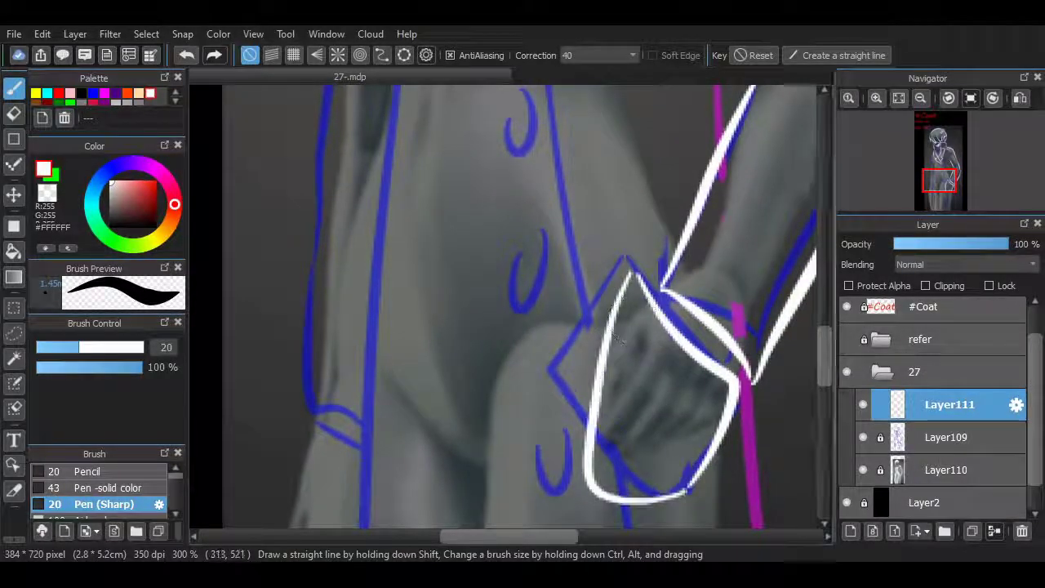
{"action": "left_click_drag", "start_coordinate": [825, 351], "coordinate": [825, 286]}
{"action": "scroll", "coordinate": [571, 327], "scroll_direction": "down", "scroll_amount": 6}
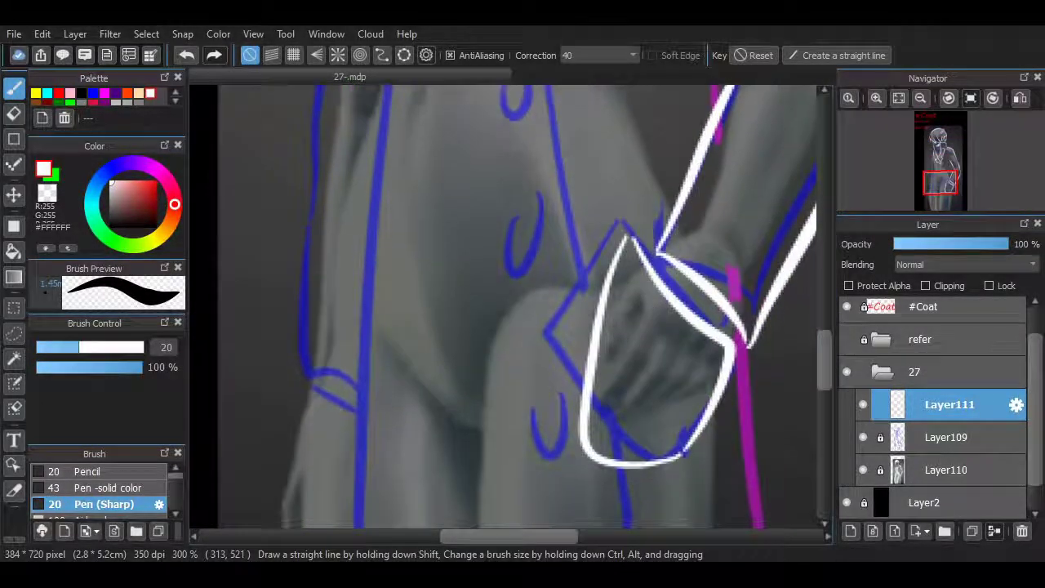
{"action": "left_click", "coordinate": [920, 97]}
{"action": "left_click", "coordinate": [920, 98]}
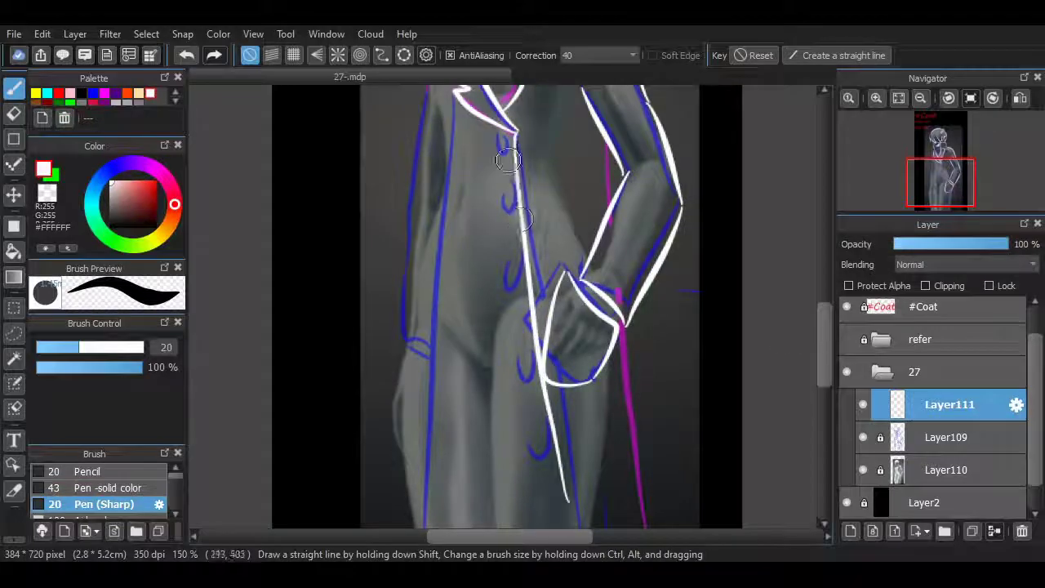
{"action": "left_click_drag", "start_coordinate": [516, 134], "coordinate": [536, 253]}
{"action": "key", "text": "ctrl+z"}
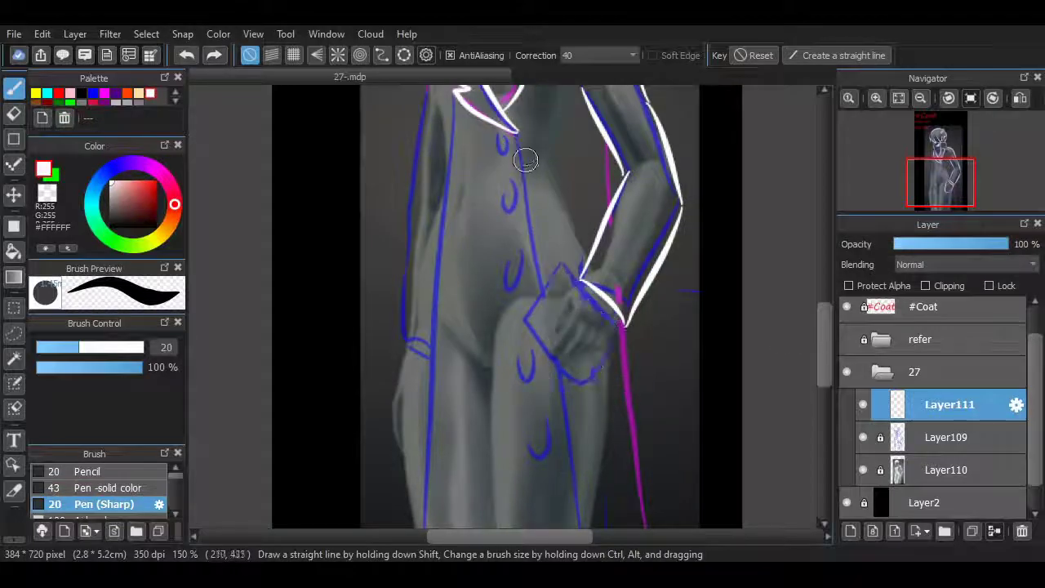
- Trace the two long front lines of the coat in white from below the lapels down to the canvas's lower edge
{"action": "left_click_drag", "start_coordinate": [577, 401], "coordinate": [616, 512]}
{"action": "left_click", "coordinate": [920, 97]}
{"action": "key", "text": "ctrl+z"}
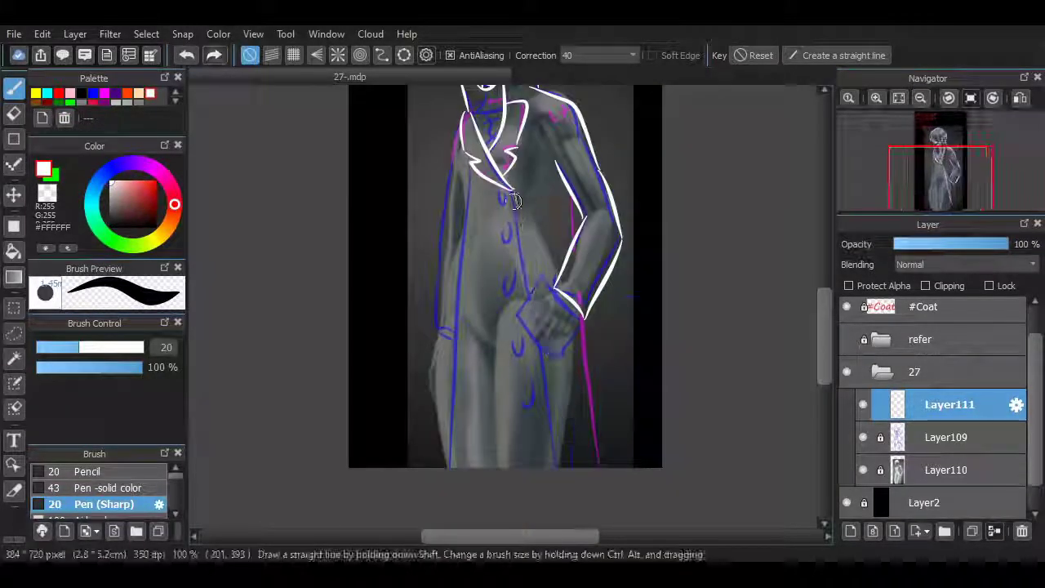
{"action": "left_click_drag", "start_coordinate": [510, 192], "coordinate": [562, 513]}
{"action": "key", "text": "ctrl+z"}
{"action": "left_click_drag", "start_coordinate": [516, 467], "coordinate": [514, 189]}
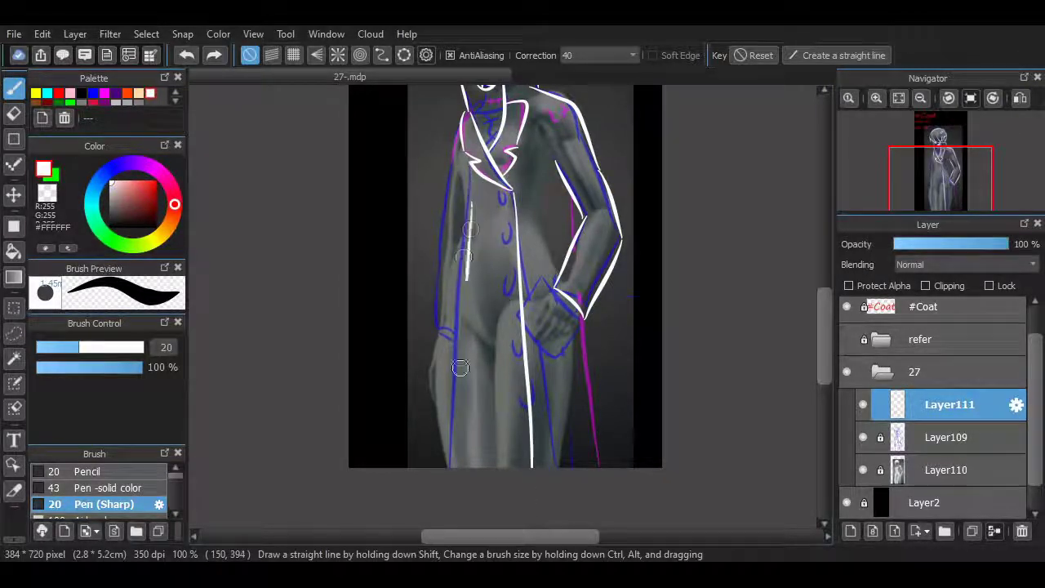
{"action": "left_click_drag", "start_coordinate": [453, 467], "coordinate": [472, 235]}
- Hide the mannequin reference on Layer110 and add a new layer above Layer111
{"action": "left_click", "coordinate": [863, 469]}
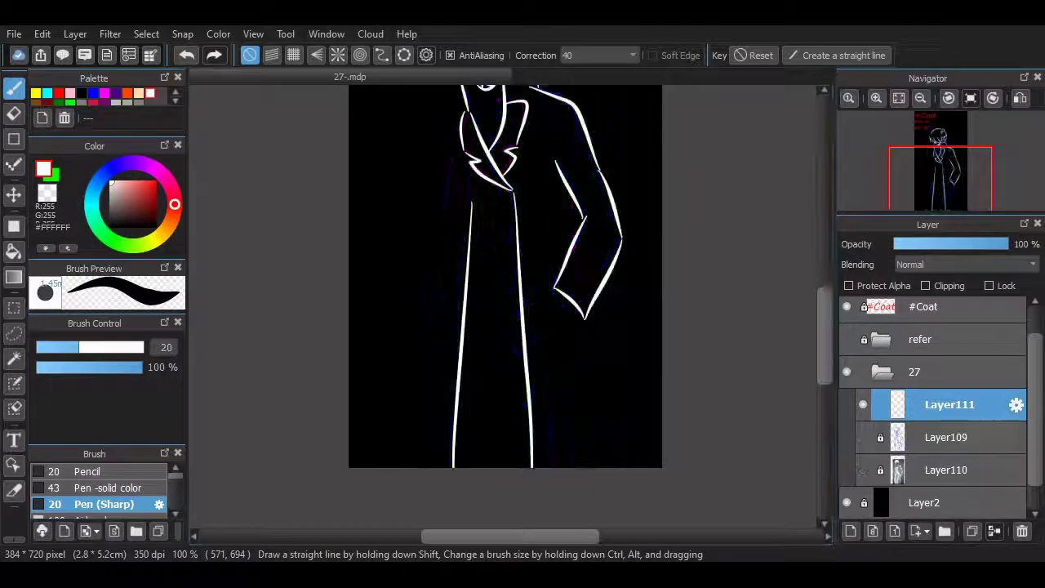
{"action": "scroll", "coordinate": [808, 310], "scroll_direction": "up", "scroll_amount": 3}
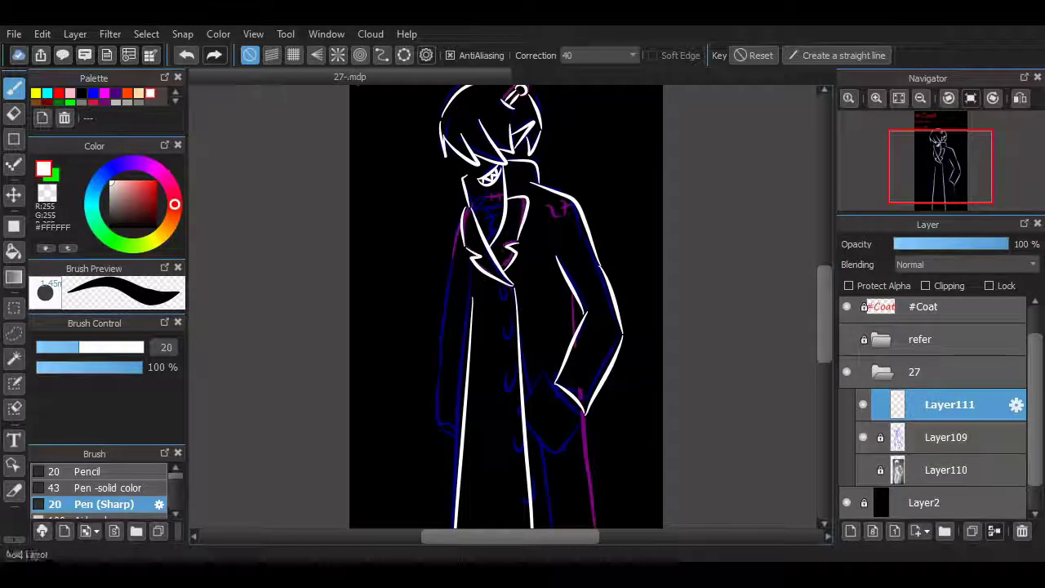
{"action": "left_click", "coordinate": [849, 530]}
- On the new layer, trace the coat's long side edge behind the bent arm in white and erase the part crossing the sleeve
{"action": "scroll", "coordinate": [806, 334], "scroll_direction": "down", "scroll_amount": 2}
{"action": "left_click_drag", "start_coordinate": [825, 326], "coordinate": [824, 329]}
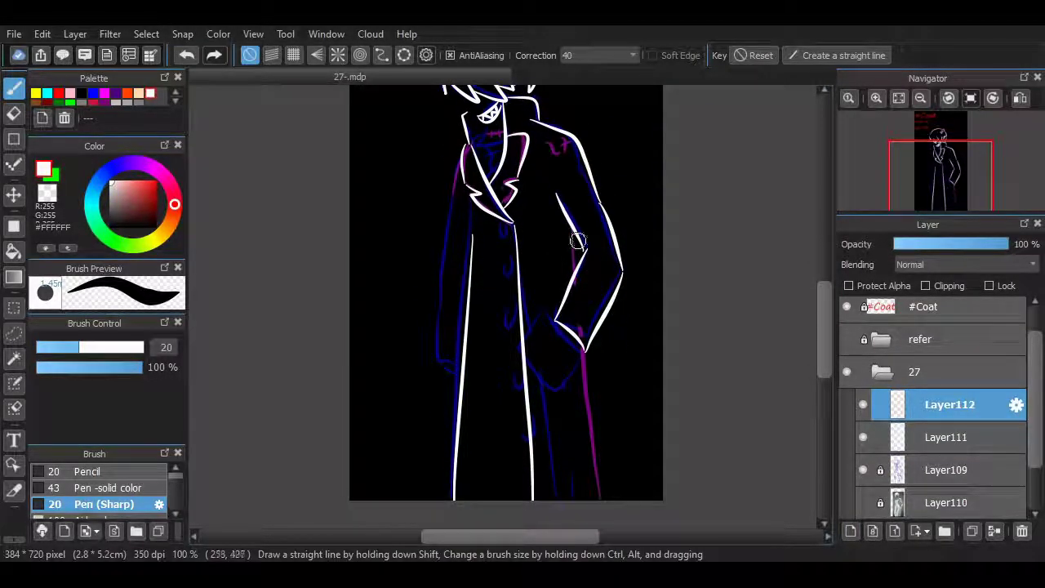
{"action": "left_click_drag", "start_coordinate": [574, 234], "coordinate": [594, 499]}
{"action": "key", "text": "e"}
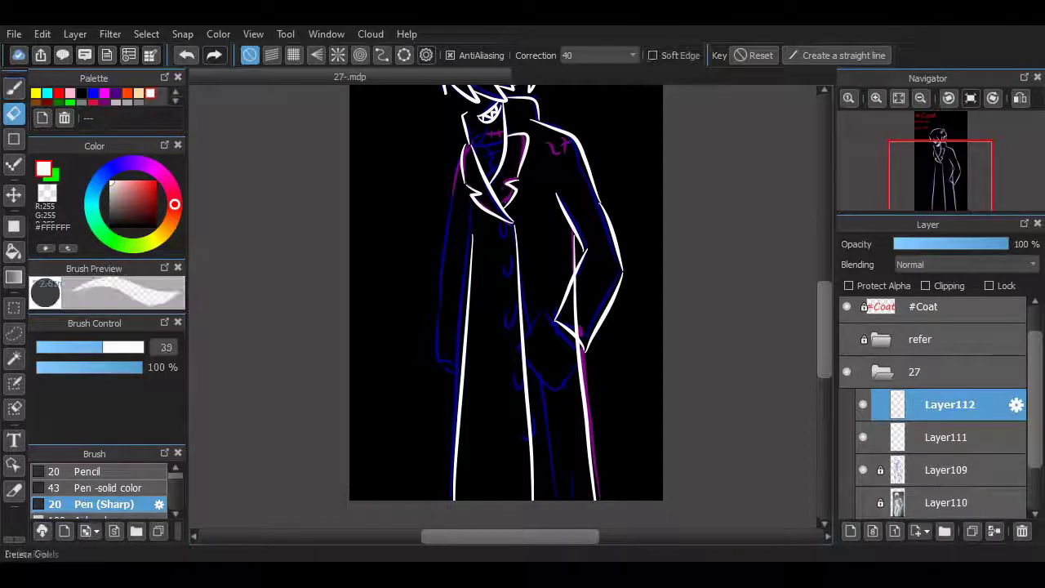
{"action": "key", "text": "ctrl+plus"}
{"action": "mouse_move", "coordinate": [627, 307]}
{"action": "left_mouse_down"}
{"action": "mouse_move", "coordinate": [653, 289]}
{"action": "mouse_move", "coordinate": [666, 374]}
{"action": "left_mouse_up"}
{"action": "scroll", "coordinate": [651, 335], "scroll_direction": "up", "scroll_amount": 5}
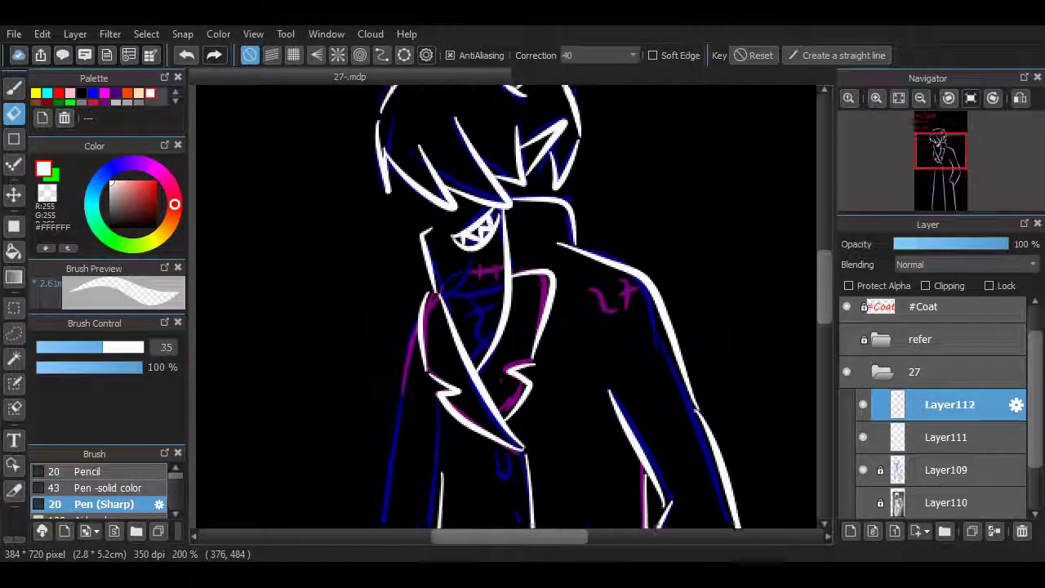
- Show the mannequin reference on Layer110 and trace the small pointed face contour below the fringe in white on Layer112
{"action": "key", "text": "p"}
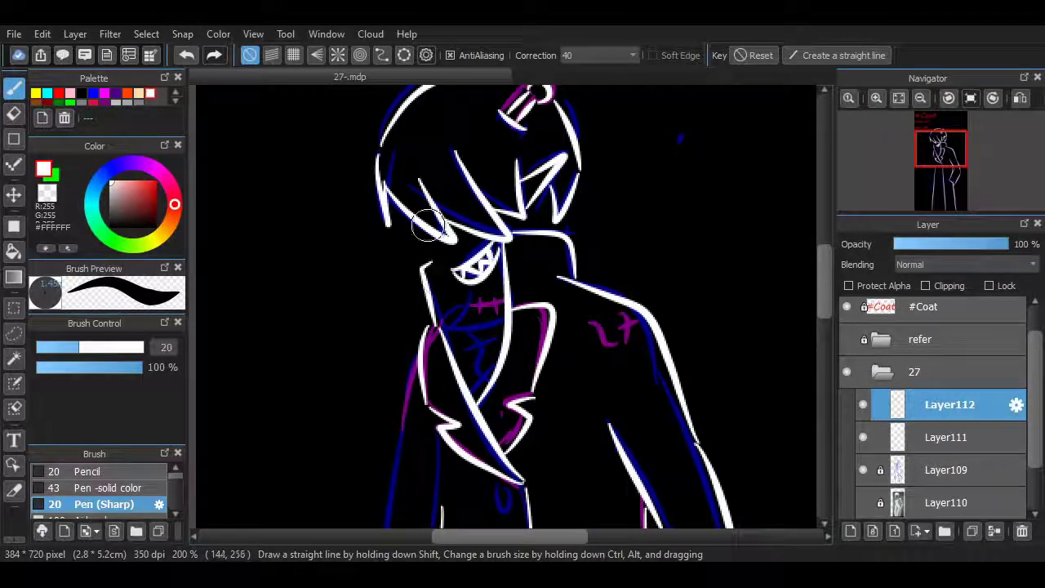
{"action": "left_click_drag", "start_coordinate": [429, 227], "coordinate": [406, 276]}
{"action": "key", "text": "ctrl+z"}
{"action": "left_click", "coordinate": [863, 503]}
{"action": "left_click", "coordinate": [876, 98]}
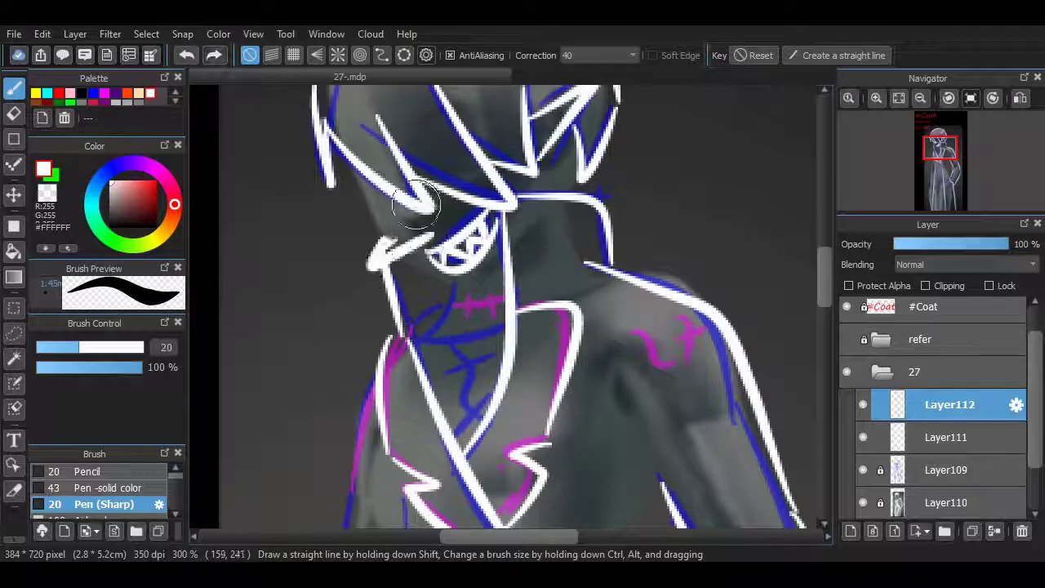
{"action": "left_click", "coordinate": [14, 113]}
- On Layer111, add a small curved hair lock beside the fringe's outer edge and hide Layer110 and Layer109
{"action": "left_click", "coordinate": [947, 437]}
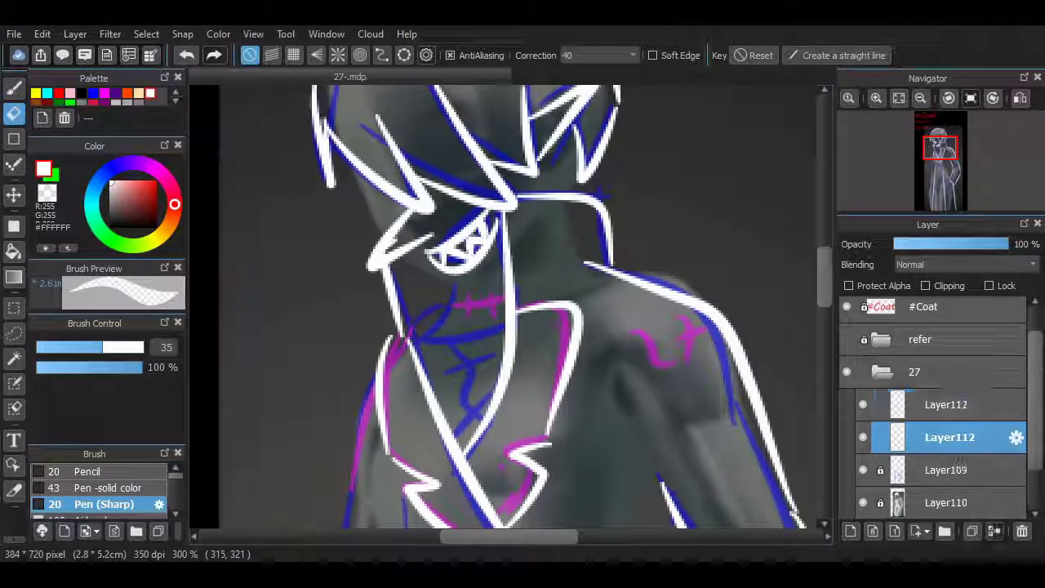
{"action": "left_click", "coordinate": [14, 88]}
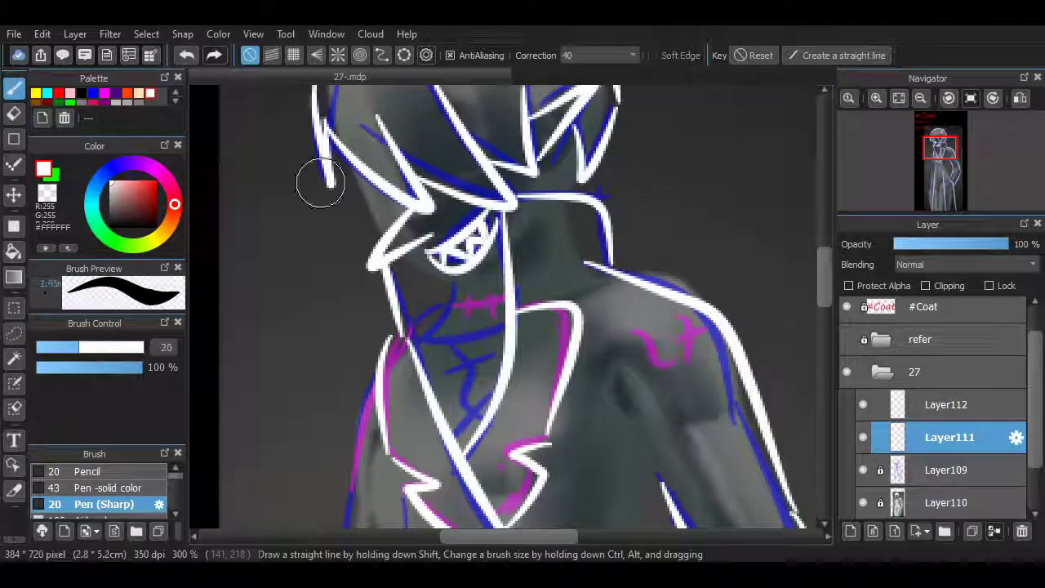
{"action": "key", "text": "ctrl+z"}
{"action": "mouse_move", "coordinate": [333, 181]}
{"action": "left_mouse_down"}
{"action": "mouse_move", "coordinate": [376, 216]}
{"action": "mouse_move", "coordinate": [387, 202]}
{"action": "mouse_move", "coordinate": [405, 235]}
{"action": "left_mouse_up"}
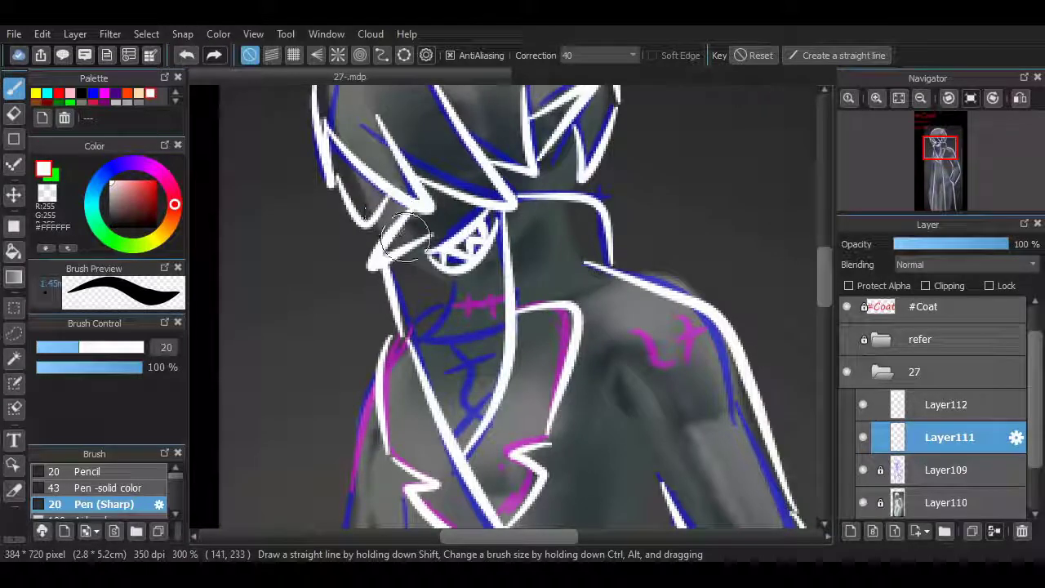
{"action": "left_click", "coordinate": [863, 503]}
{"action": "left_click", "coordinate": [863, 470]}
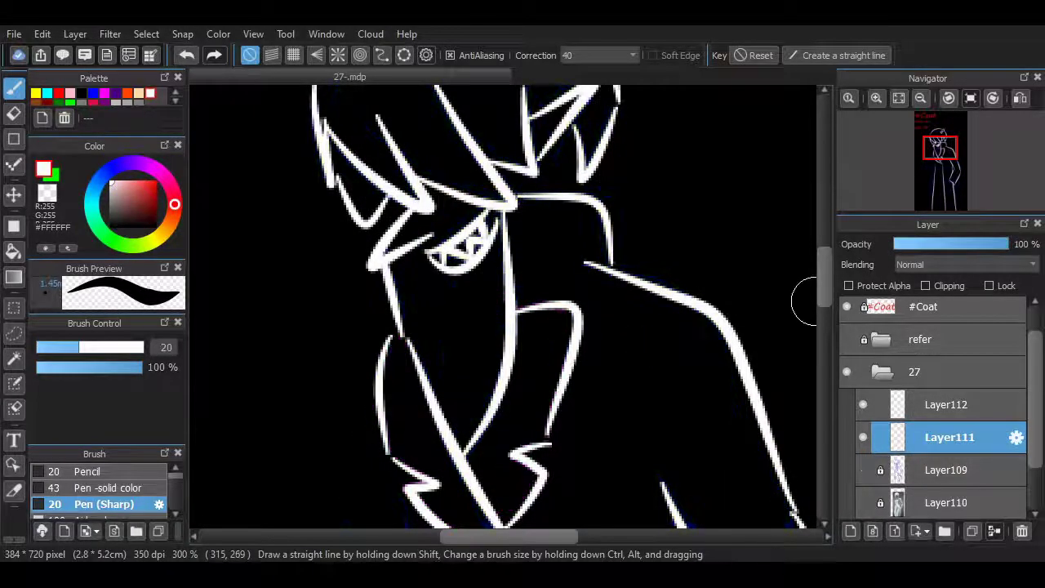
- Show the sketch on Layer109 again and merge Layer112 down into Layer111
{"action": "left_click_drag", "start_coordinate": [824, 282], "coordinate": [825, 314]}
{"action": "left_click", "coordinate": [863, 469]}
{"action": "left_click", "coordinate": [995, 531]}
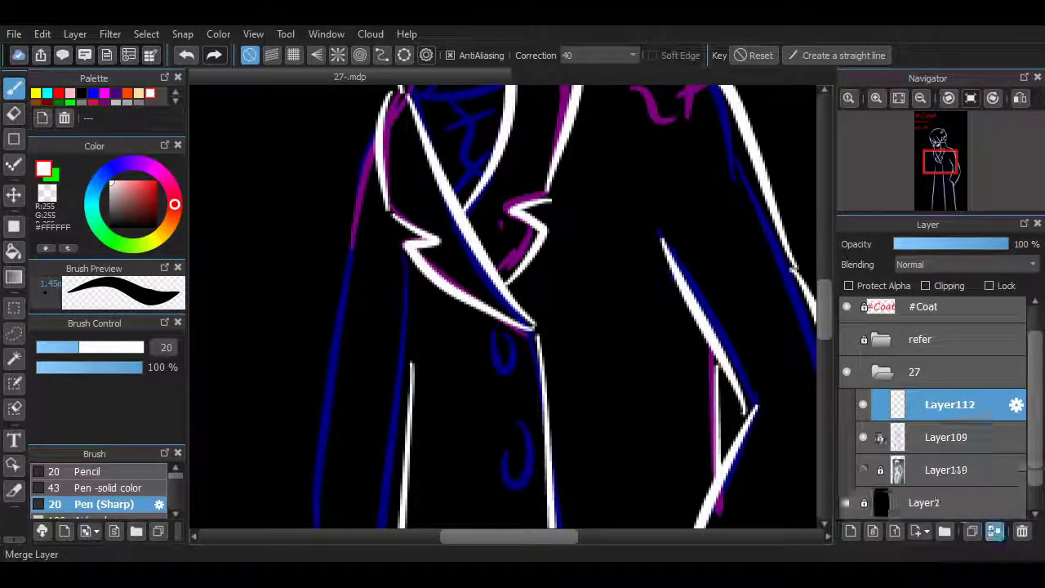
{"action": "left_click", "coordinate": [863, 404]}
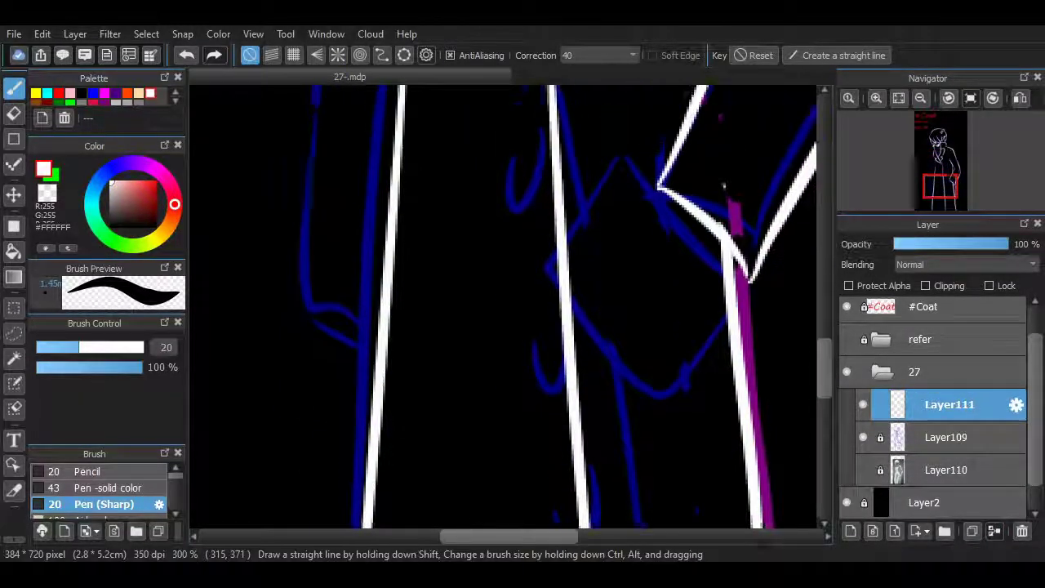
- Trace the bent arm's cuff band and the rounded hand outline below it in white
{"action": "key", "text": "e"}
{"action": "key", "text": "b"}
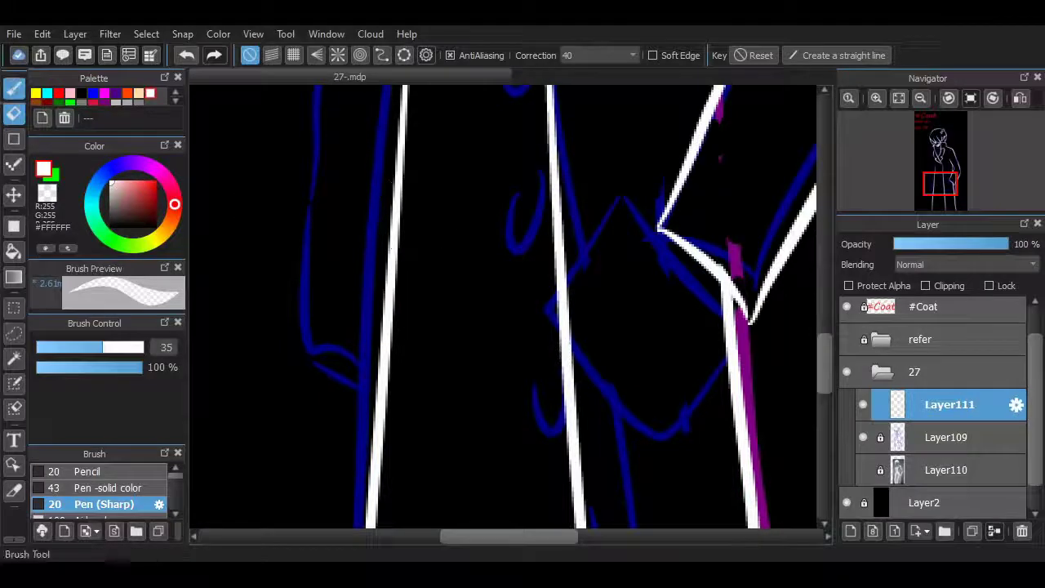
{"action": "left_click_drag", "start_coordinate": [633, 221], "coordinate": [729, 328]}
{"action": "key", "text": "ctrl+z"}
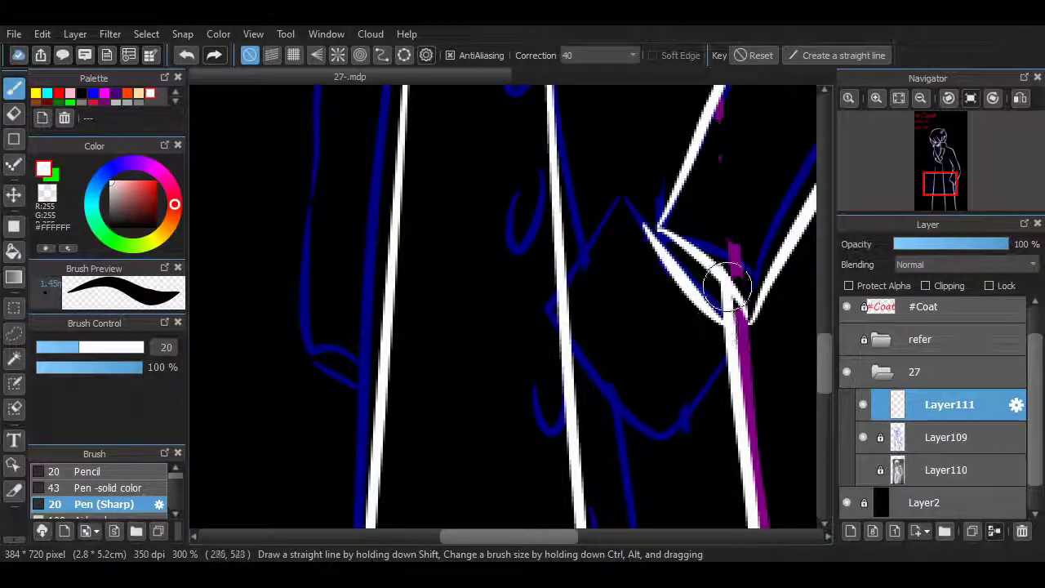
{"action": "mouse_move", "coordinate": [680, 244]}
{"action": "left_mouse_down"}
{"action": "mouse_move", "coordinate": [646, 236]}
{"action": "mouse_move", "coordinate": [626, 260]}
{"action": "mouse_move", "coordinate": [658, 426]}
{"action": "left_mouse_up"}
{"action": "key", "text": "ctrl+z"}
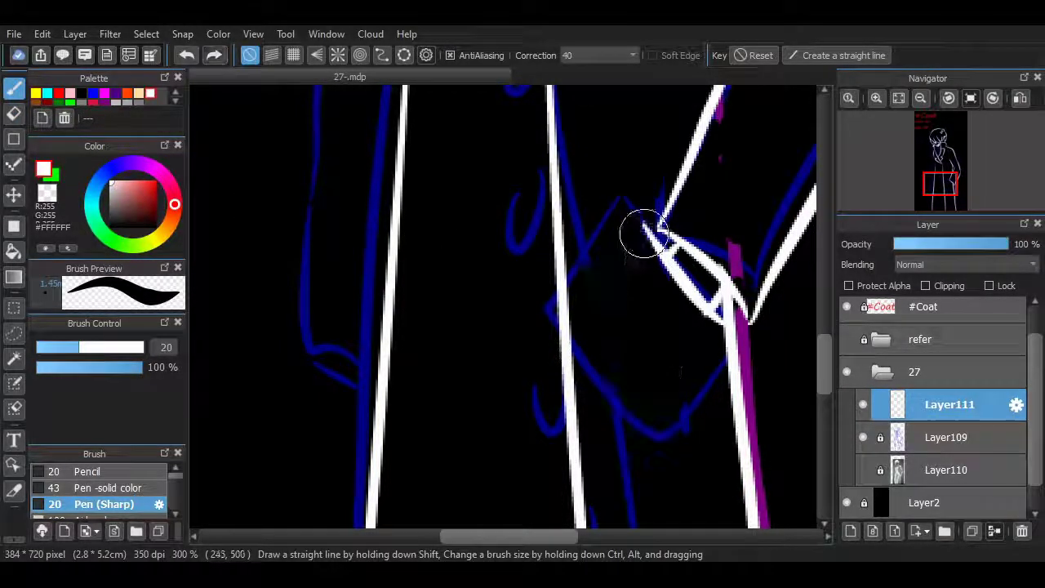
{"action": "mouse_move", "coordinate": [645, 226]}
{"action": "left_mouse_down"}
{"action": "mouse_move", "coordinate": [597, 349]}
{"action": "mouse_move", "coordinate": [727, 350]}
{"action": "left_mouse_up"}
- Try to trace the hanging sleeve's outer edge from the lapel down to a closed cuff
{"action": "left_click_drag", "start_coordinate": [825, 355], "coordinate": [825, 303]}
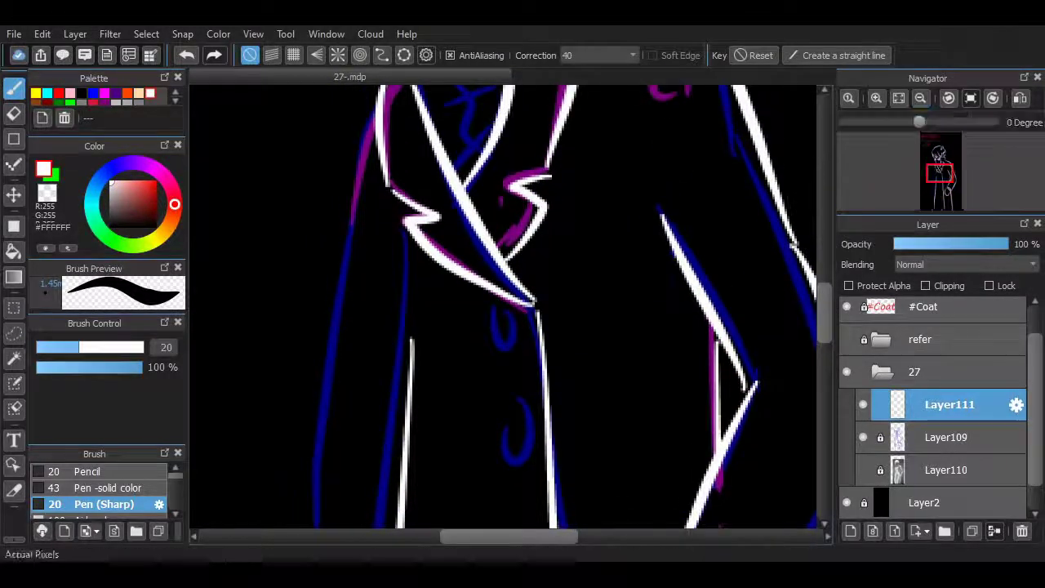
{"action": "left_click", "coordinate": [920, 98]}
{"action": "left_click_drag", "start_coordinate": [392, 234], "coordinate": [380, 340]}
{"action": "key", "text": "ctrl+z"}
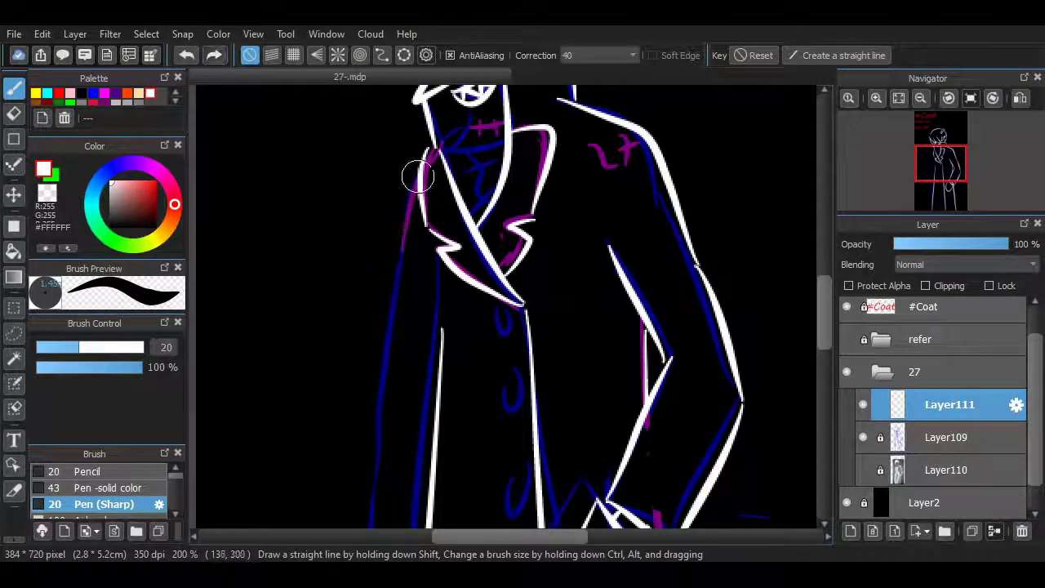
{"action": "mouse_move", "coordinate": [426, 154]}
{"action": "left_mouse_down"}
{"action": "mouse_move", "coordinate": [398, 260]}
{"action": "mouse_move", "coordinate": [383, 464]}
{"action": "left_mouse_up"}
{"action": "scroll", "coordinate": [506, 306], "scroll_direction": "down", "scroll_amount": 5}
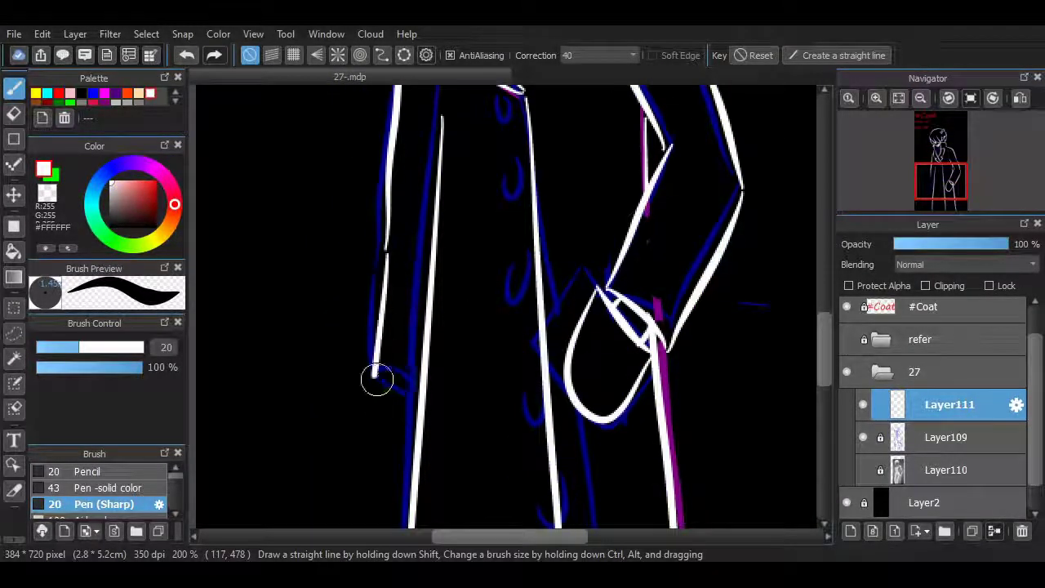
{"action": "left_click_drag", "start_coordinate": [382, 385], "coordinate": [420, 414]}
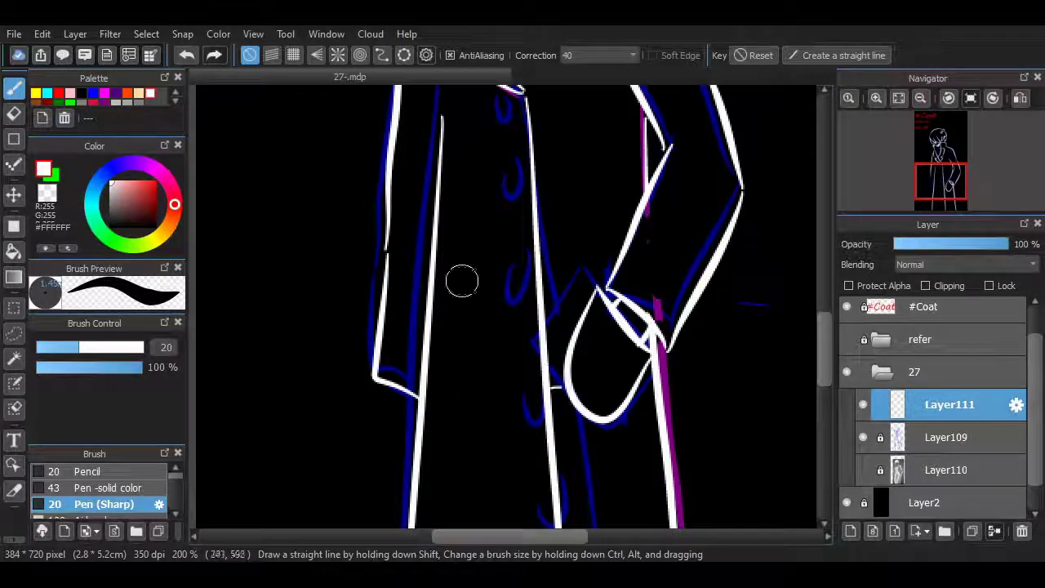
{"action": "left_click_drag", "start_coordinate": [825, 328], "coordinate": [825, 299]}
{"action": "key", "text": "ctrl+z"}
{"action": "key", "text": "ctrl+z"}
{"action": "key", "text": "ctrl+z"}
- Trace the hanging sleeve from the shoulder corner down its outer edge and close it with an oval cuff opening
{"action": "left_click_drag", "start_coordinate": [415, 145], "coordinate": [400, 214]}
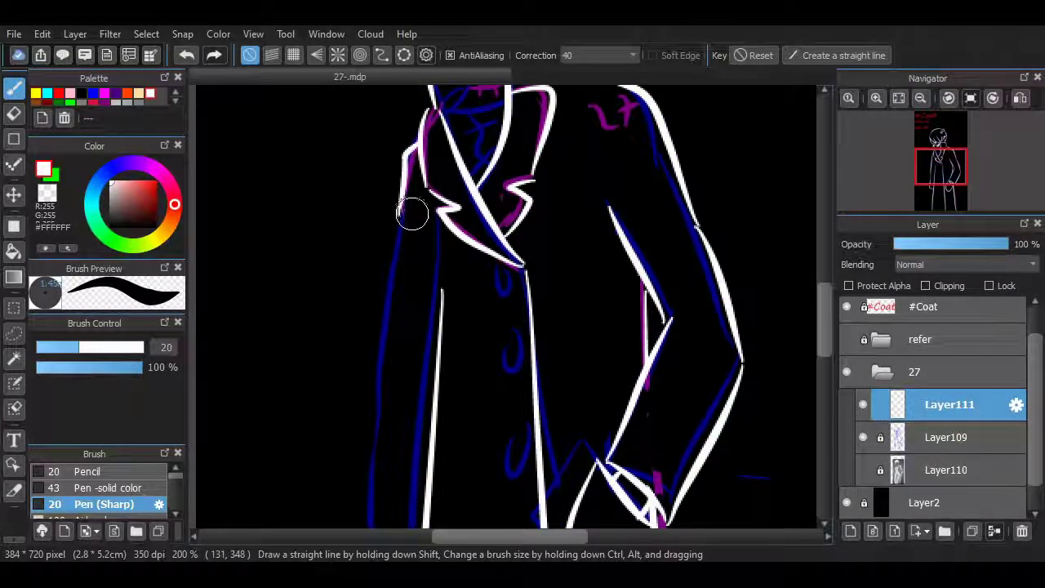
{"action": "left_click_drag", "start_coordinate": [397, 292], "coordinate": [378, 514]}
{"action": "scroll", "coordinate": [517, 378], "scroll_direction": "down", "scroll_amount": 5}
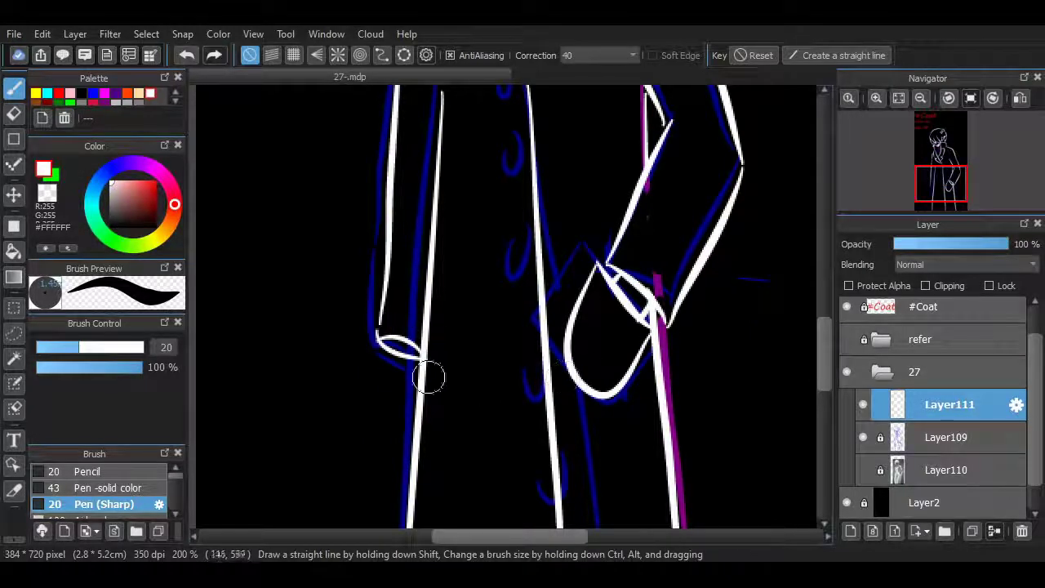
{"action": "left_click_drag", "start_coordinate": [401, 354], "coordinate": [436, 376]}
{"action": "key", "text": "ctrl+z"}
{"action": "left_click_drag", "start_coordinate": [379, 333], "coordinate": [417, 368]}
{"action": "key", "text": "ctrl+z"}
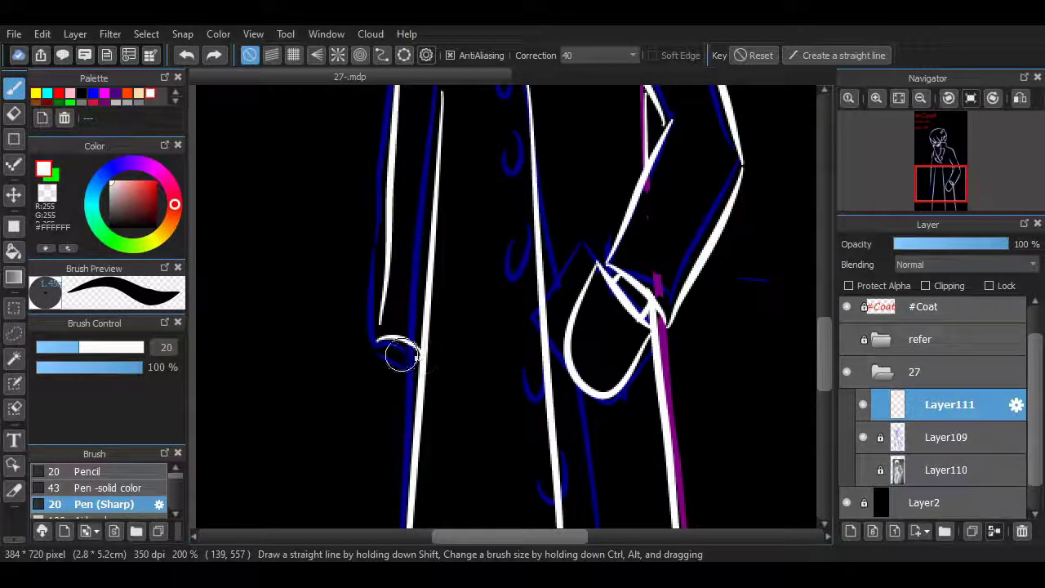
{"action": "key", "text": "ctrl+y"}
{"action": "key", "text": "ctrl+z"}
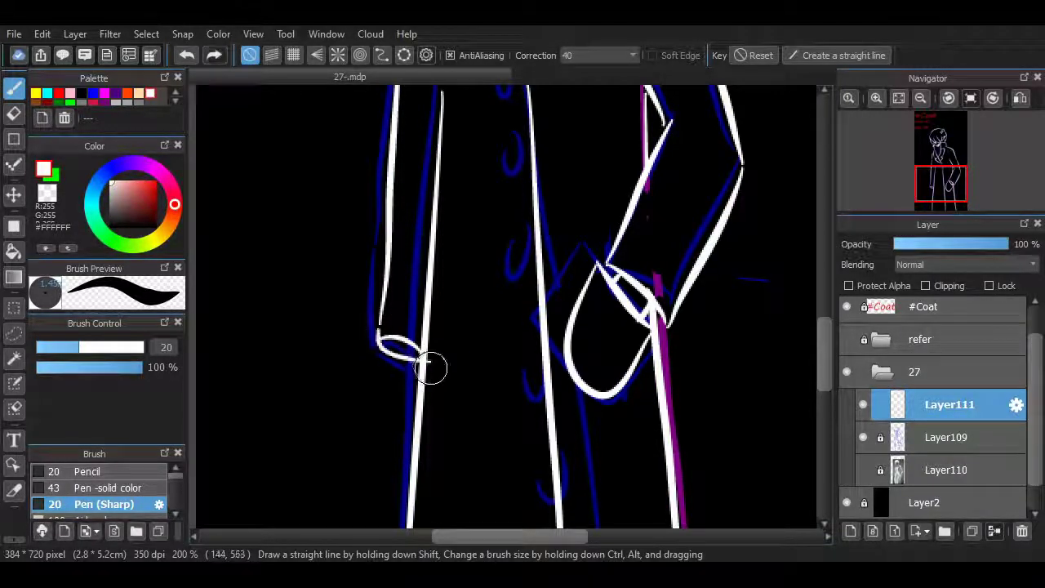
{"action": "key", "text": "ctrl+z"}
{"action": "left_click_drag", "start_coordinate": [374, 328], "coordinate": [424, 362]}
- Hide the sketch on Layer109 and draw five small round buttons down the coat front in white
{"action": "scroll", "coordinate": [807, 309], "scroll_direction": "up", "scroll_amount": 10}
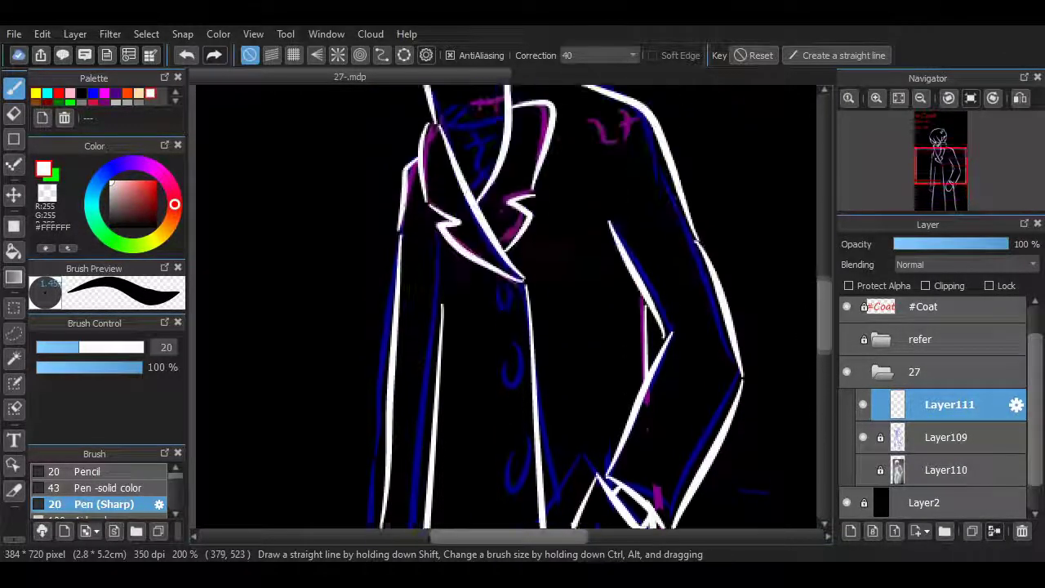
{"action": "left_click_drag", "start_coordinate": [824, 275], "coordinate": [824, 267]}
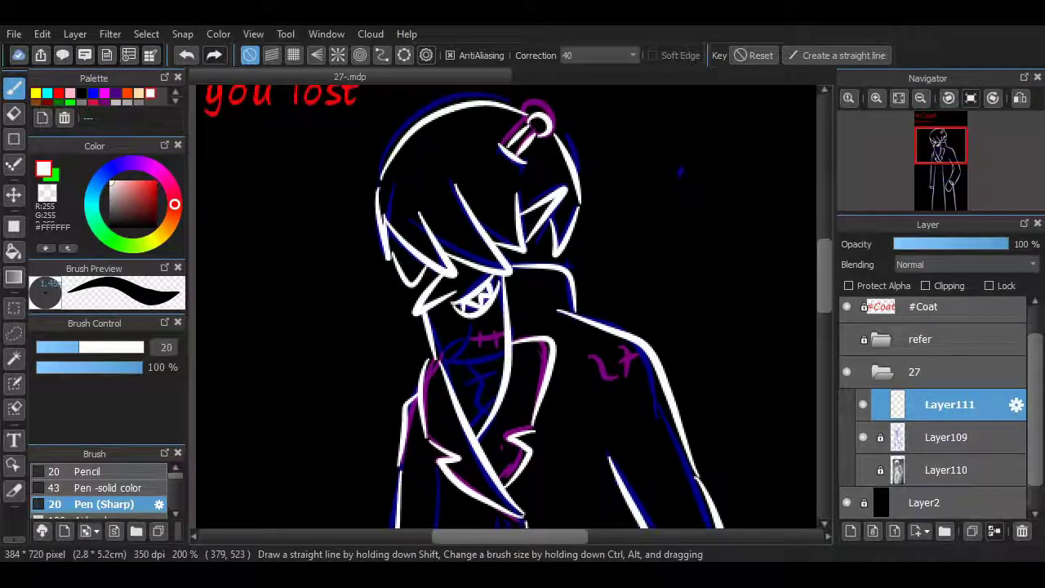
{"action": "left_click", "coordinate": [863, 437]}
{"action": "left_click", "coordinate": [898, 98]}
{"action": "scroll", "coordinate": [805, 259], "scroll_direction": "down", "scroll_amount": 2}
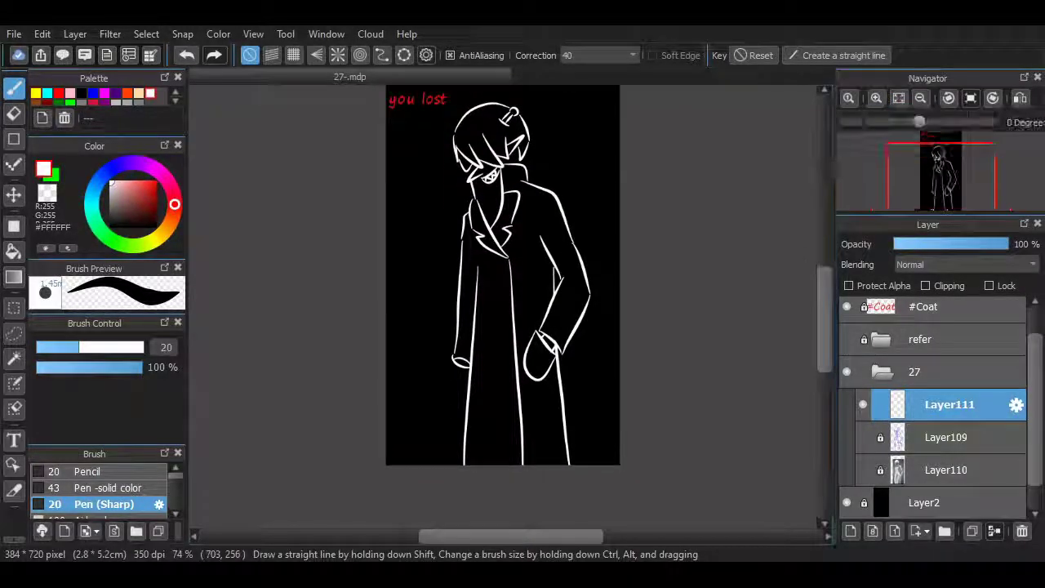
{"action": "scroll", "coordinate": [492, 250], "scroll_direction": "up", "scroll_amount": 3}
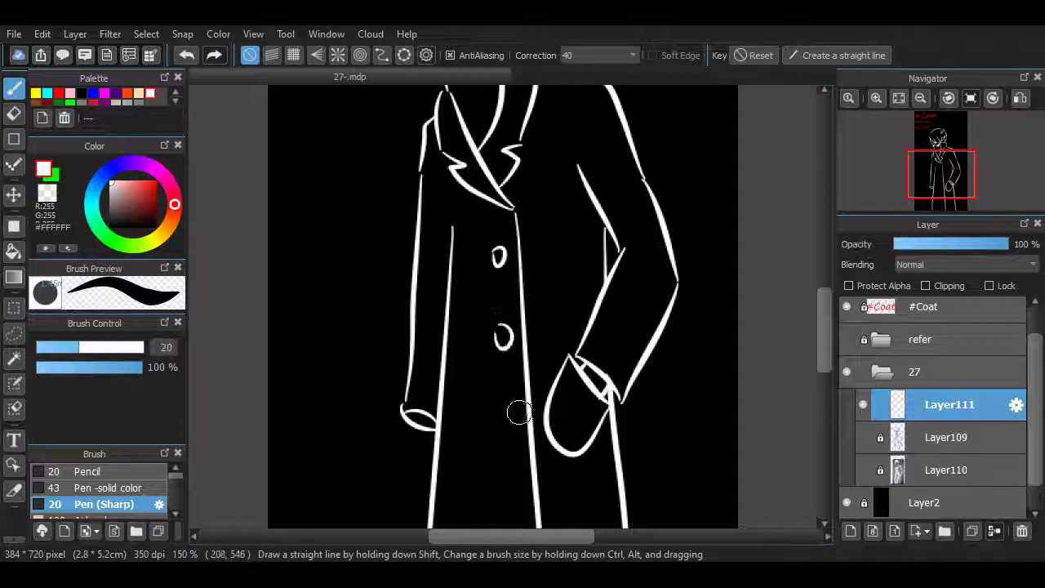
{"action": "scroll", "coordinate": [552, 429], "scroll_direction": "down", "scroll_amount": 5}
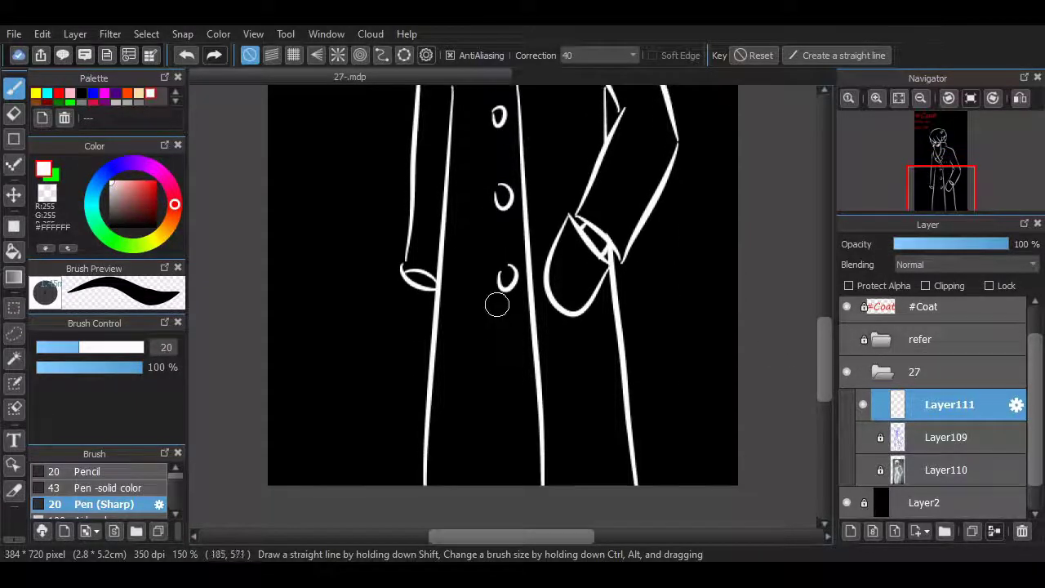
{"action": "left_click_drag", "start_coordinate": [512, 328], "coordinate": [521, 332]}
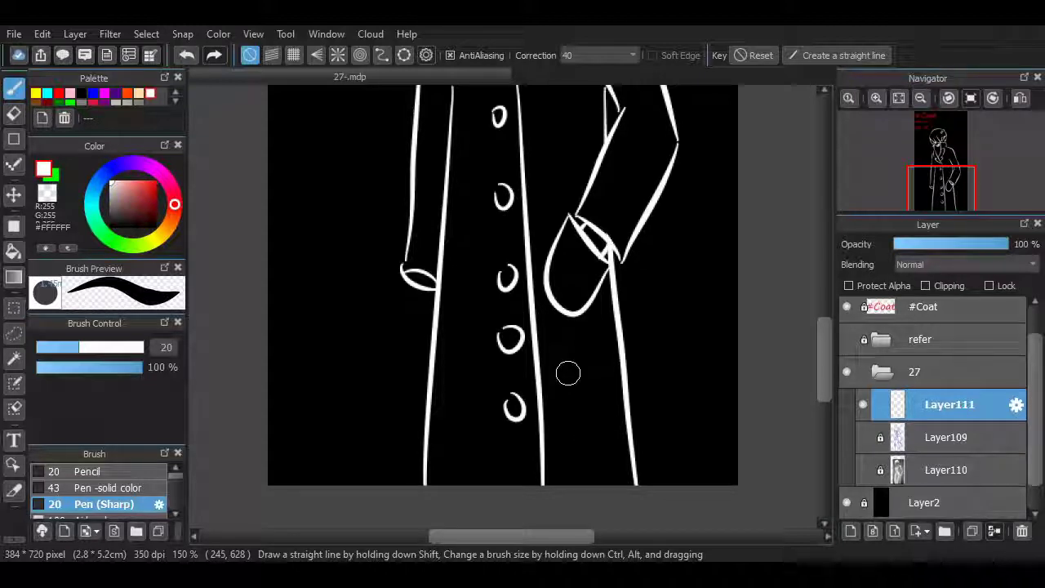
{"action": "scroll", "coordinate": [793, 368], "scroll_direction": "up", "scroll_amount": 8}
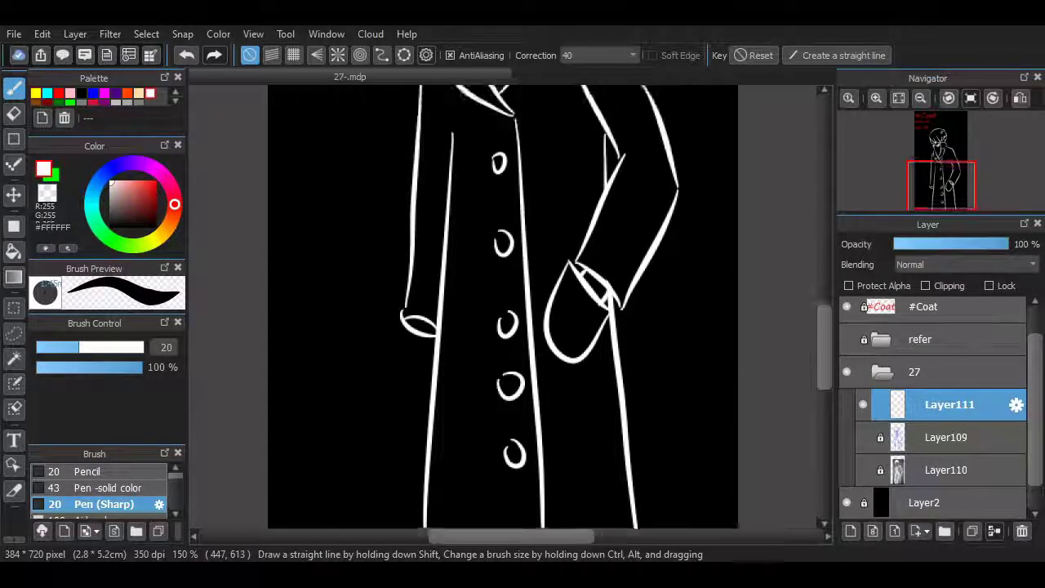
- Show Layer110 and Layer109 and trace the curved neckline with its small hooked end inside the coat collar
{"action": "scroll", "coordinate": [804, 368], "scroll_direction": "up", "scroll_amount": 1}
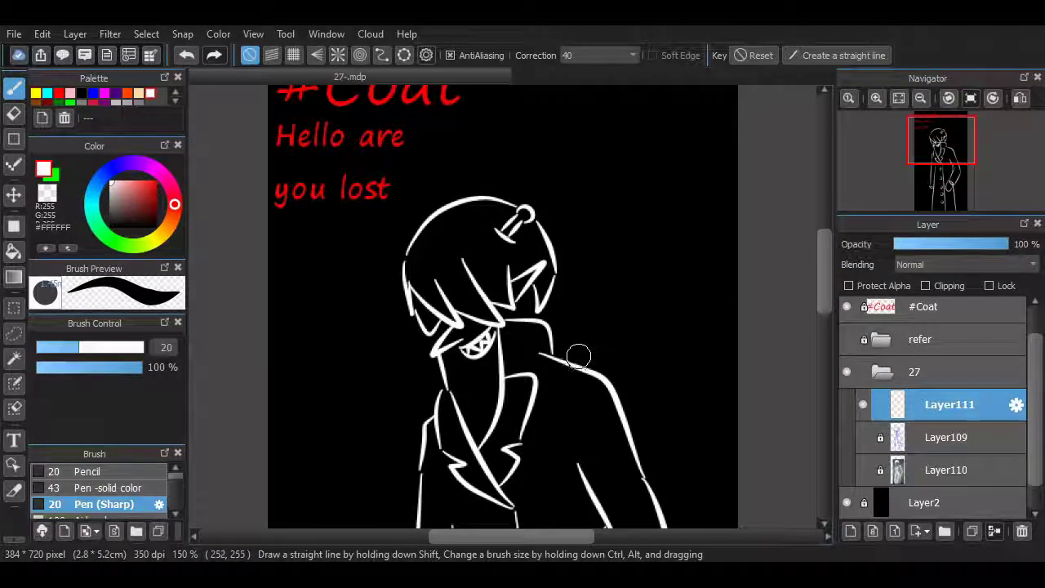
{"action": "left_click_drag", "start_coordinate": [578, 356], "coordinate": [590, 357]}
{"action": "left_click", "coordinate": [863, 469]}
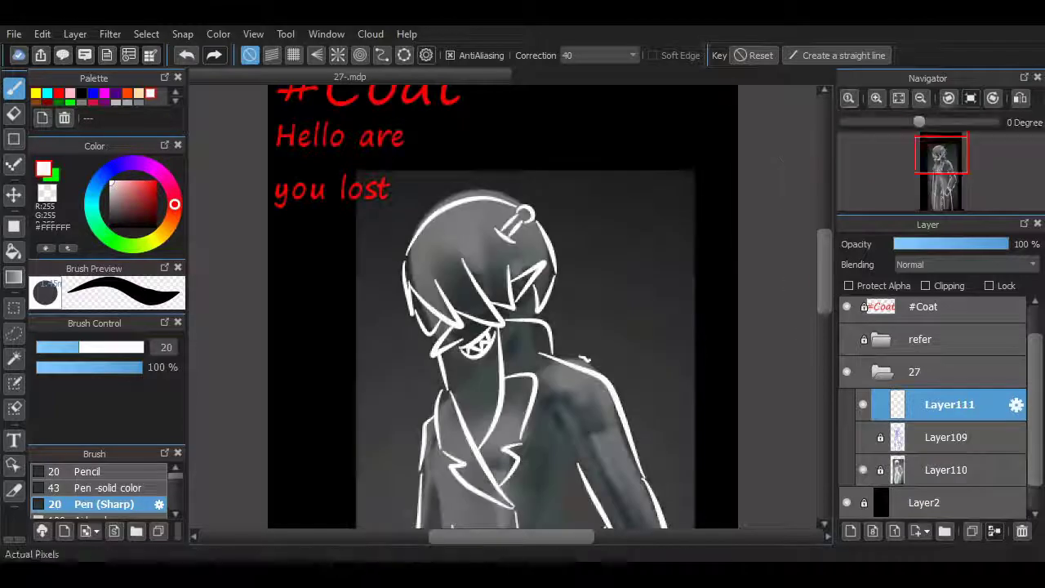
{"action": "double_click", "coordinate": [876, 98]}
{"action": "left_click_drag", "start_coordinate": [825, 285], "coordinate": [824, 305]}
{"action": "left_click", "coordinate": [863, 436]}
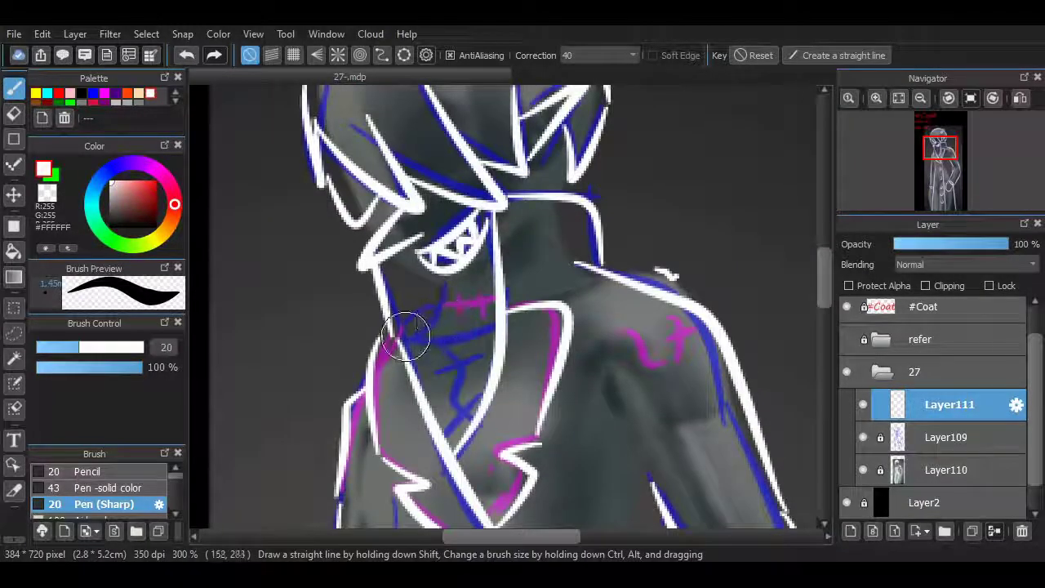
{"action": "mouse_move", "coordinate": [400, 337]}
{"action": "left_mouse_down"}
{"action": "mouse_move", "coordinate": [437, 342]}
{"action": "mouse_move", "coordinate": [495, 334]}
{"action": "left_mouse_up"}
{"action": "key", "text": "ctrl+z"}
{"action": "mouse_move", "coordinate": [417, 329]}
{"action": "left_mouse_down"}
{"action": "mouse_move", "coordinate": [482, 331]}
{"action": "mouse_move", "coordinate": [419, 325]}
{"action": "left_mouse_up"}
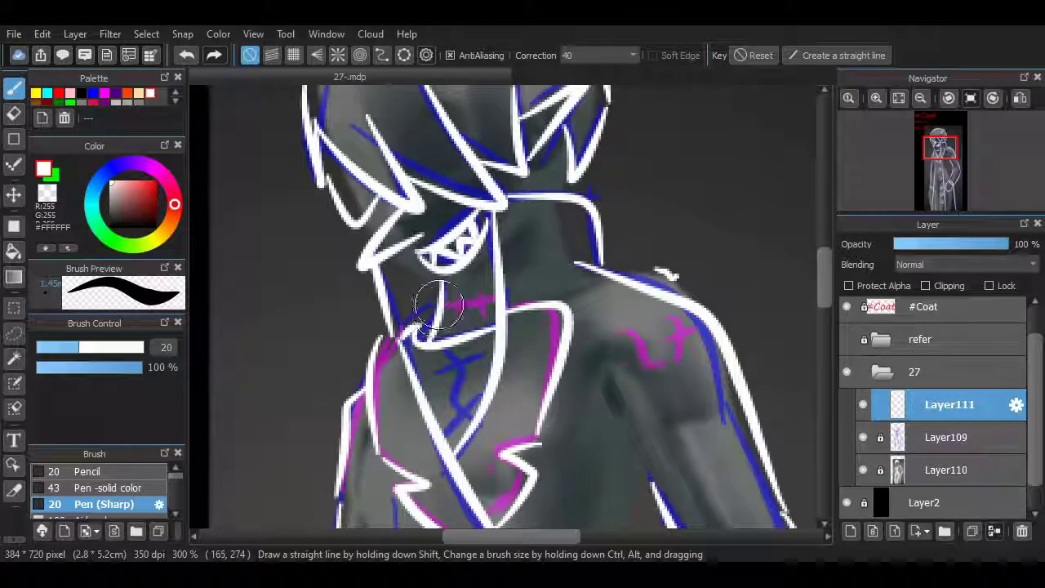
- Hide Layer109 and Layer110 and erase the stray white mark above the shoulder
{"action": "left_click", "coordinate": [863, 437]}
{"action": "left_click", "coordinate": [863, 470]}
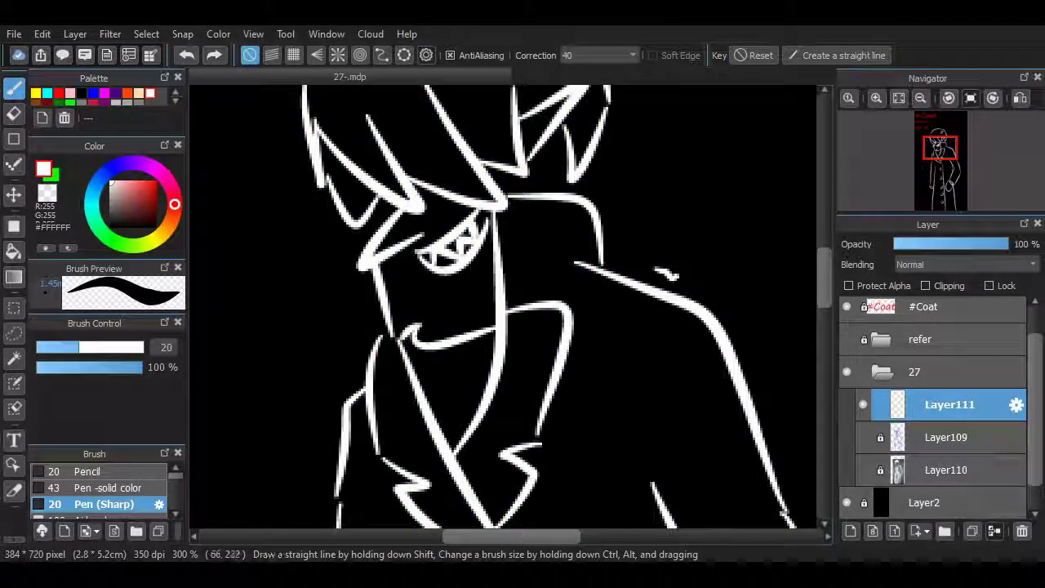
{"action": "key", "text": "e"}
{"action": "left_click_drag", "start_coordinate": [641, 262], "coordinate": [693, 280]}
{"action": "key", "text": "p"}
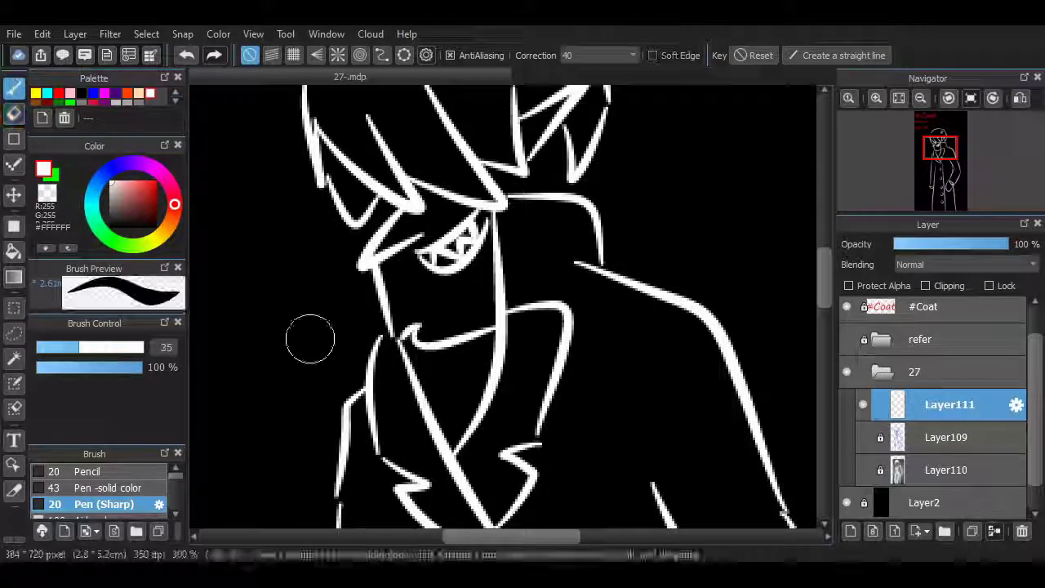
{"action": "scroll", "coordinate": [310, 341], "scroll_direction": "down", "scroll_amount": 5}
{"action": "scroll", "coordinate": [504, 306], "scroll_direction": "up", "scroll_amount": 6}
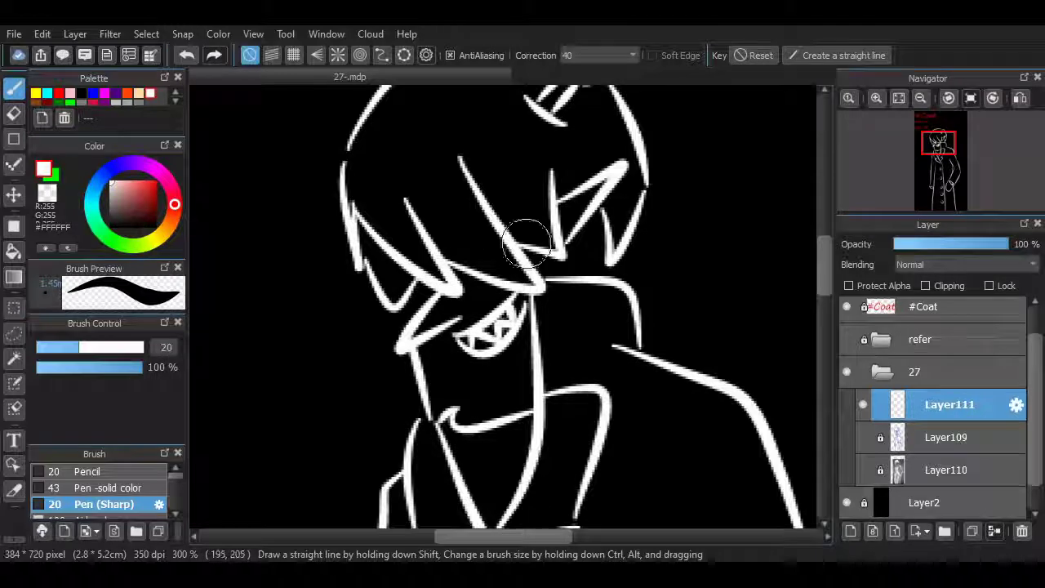
{"action": "scroll", "coordinate": [489, 311], "scroll_direction": "up", "scroll_amount": 2}
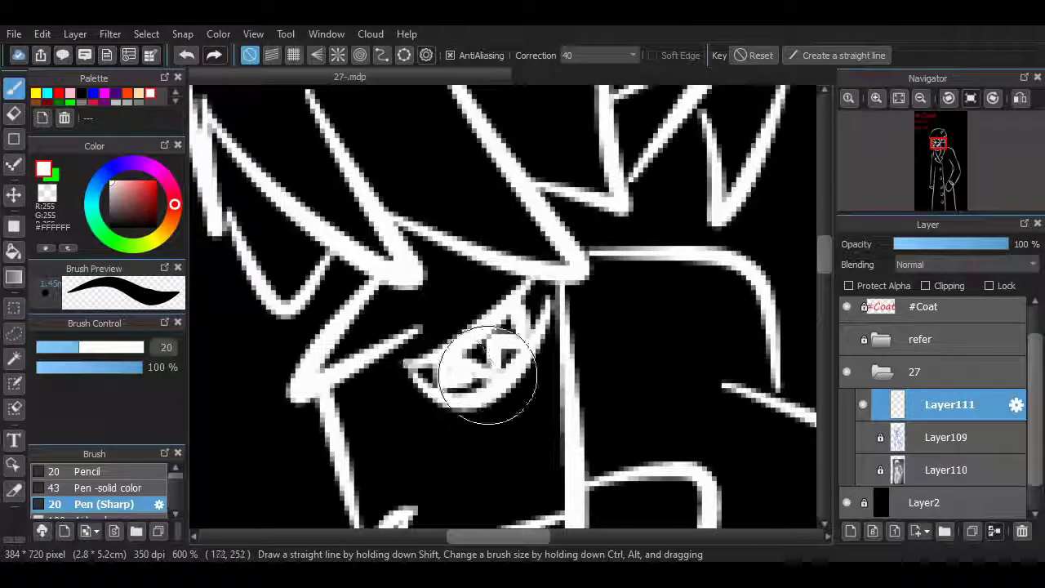
- Pick red #FF0000, add a new layer beneath Layer111 and draw a wavy line across the pointed oval at the bent arm's cuff
{"action": "left_click", "coordinate": [59, 93]}
{"action": "left_click", "coordinate": [920, 98]}
{"action": "left_click", "coordinate": [920, 98]}
{"action": "left_click", "coordinate": [921, 98]}
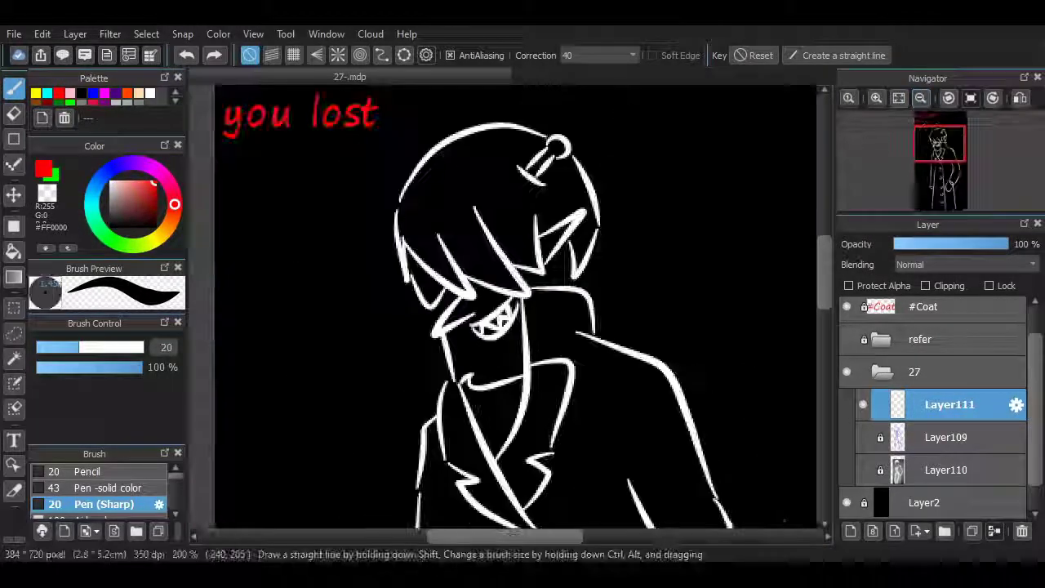
{"action": "mouse_move", "coordinate": [834, 164]}
{"action": "left_mouse_down"}
{"action": "mouse_move", "coordinate": [824, 164]}
{"action": "mouse_move", "coordinate": [837, 163]}
{"action": "left_mouse_up"}
{"action": "left_click", "coordinate": [941, 187]}
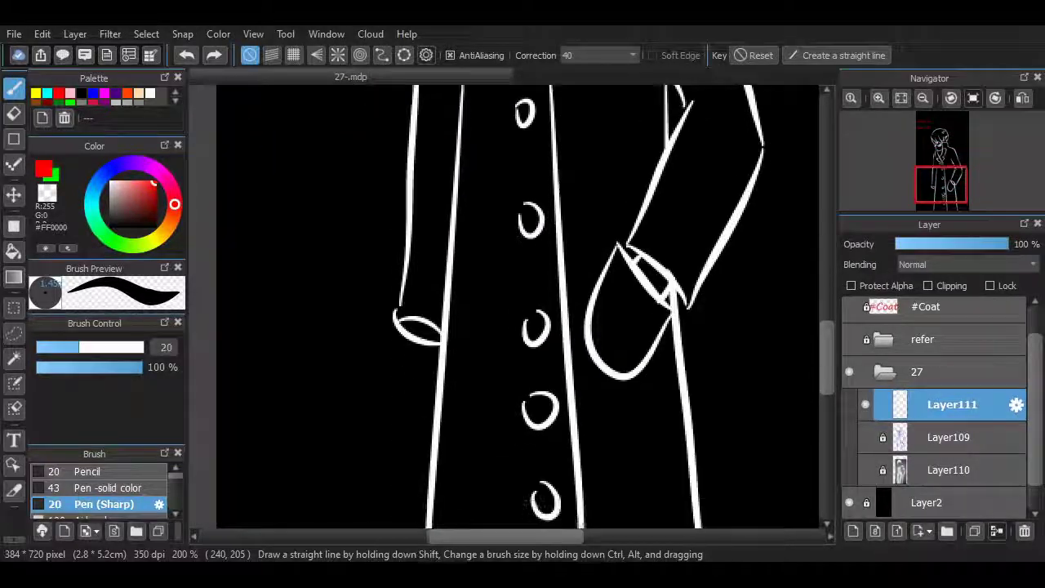
{"action": "left_click_drag", "start_coordinate": [602, 326], "coordinate": [663, 331]}
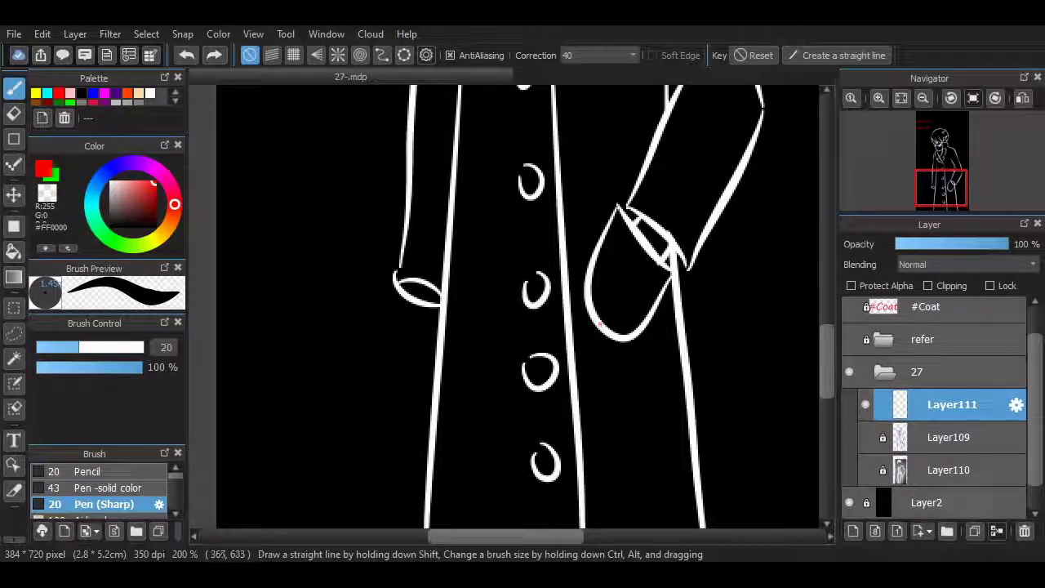
{"action": "left_click", "coordinate": [853, 531]}
{"action": "mouse_move", "coordinate": [586, 316]}
{"action": "left_mouse_down"}
{"action": "mouse_move", "coordinate": [617, 302]}
{"action": "mouse_move", "coordinate": [663, 323]}
{"action": "left_mouse_up"}
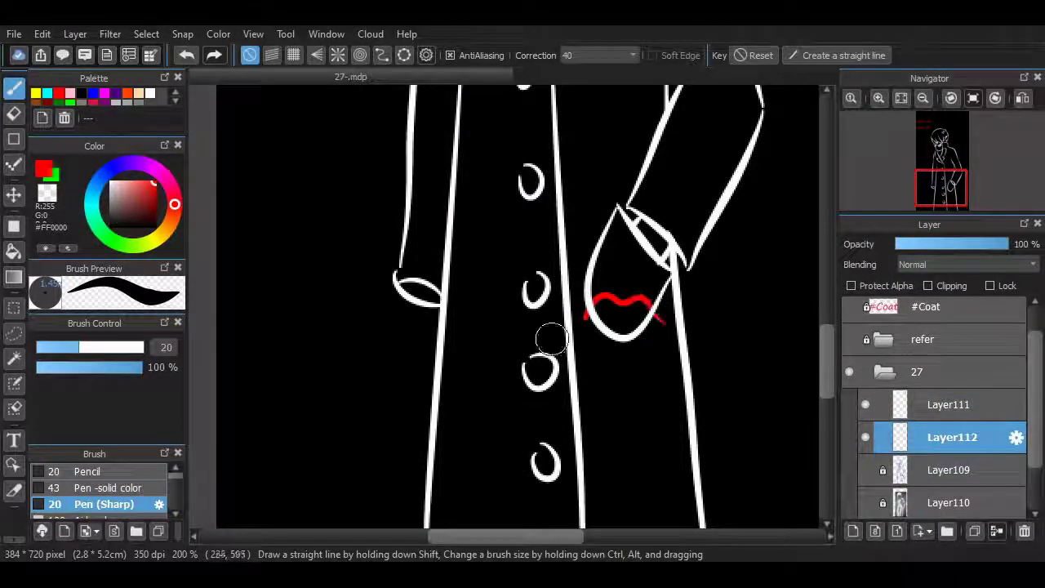
- Erase the ends of the wavy red line that stick out past the white outline of the oval
{"action": "left_click", "coordinate": [14, 113]}
{"action": "left_click_drag", "start_coordinate": [575, 328], "coordinate": [583, 314]}
{"action": "left_click_drag", "start_coordinate": [660, 322], "coordinate": [659, 332]}
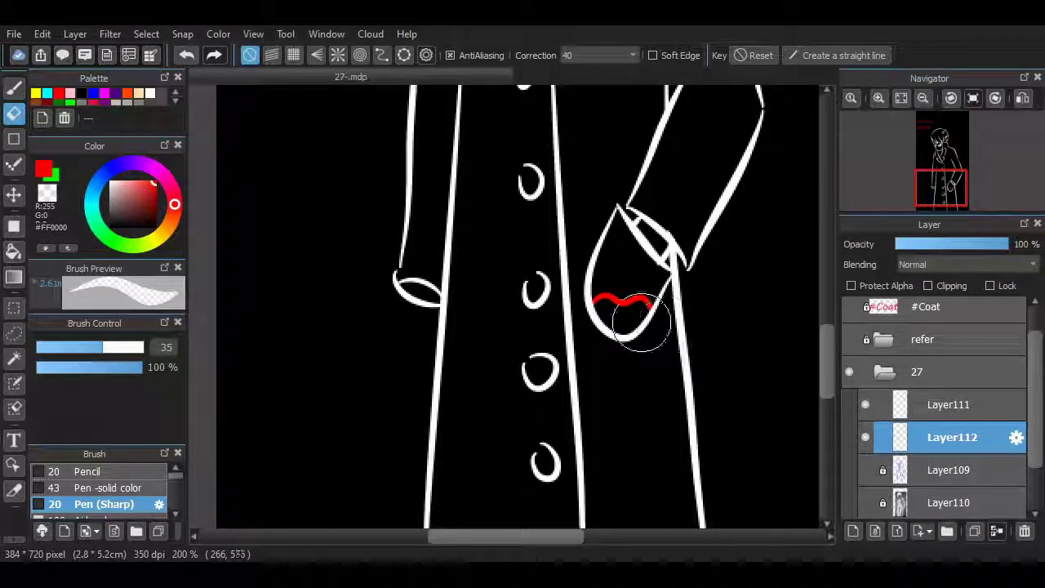
{"action": "key", "text": "b"}
{"action": "scroll", "coordinate": [725, 345], "scroll_direction": "up", "scroll_amount": 5}
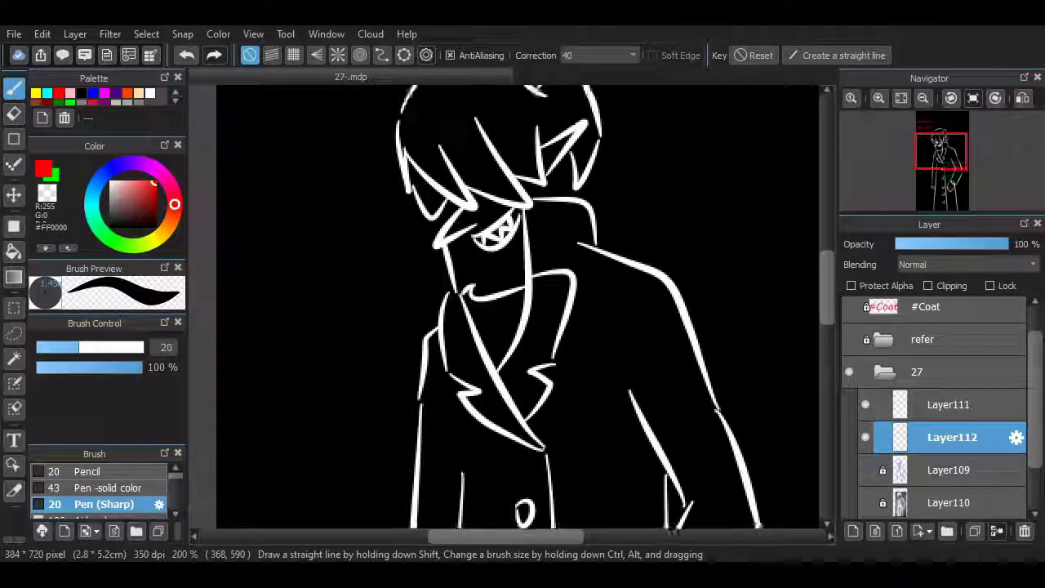
{"action": "left_click_drag", "start_coordinate": [827, 283], "coordinate": [827, 274]}
{"action": "left_click", "coordinate": [878, 98]}
{"action": "left_click", "coordinate": [878, 98]}
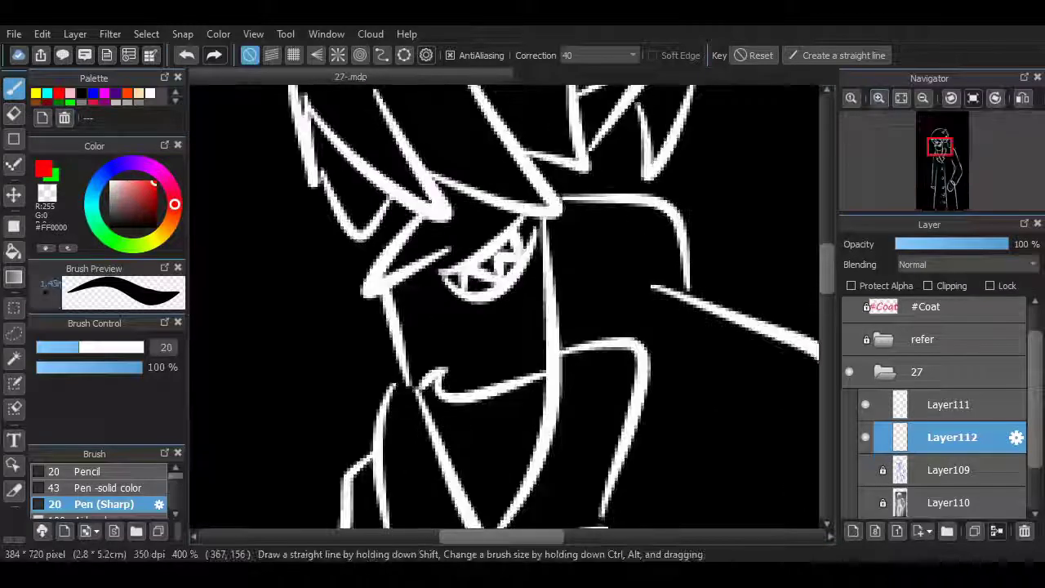
{"action": "scroll", "coordinate": [634, 275], "scroll_direction": "down", "scroll_amount": 3}
{"action": "mouse_move", "coordinate": [578, 261]}
{"action": "left_mouse_down"}
{"action": "mouse_move", "coordinate": [581, 325]}
{"action": "mouse_move", "coordinate": [622, 290]}
{"action": "left_mouse_up"}
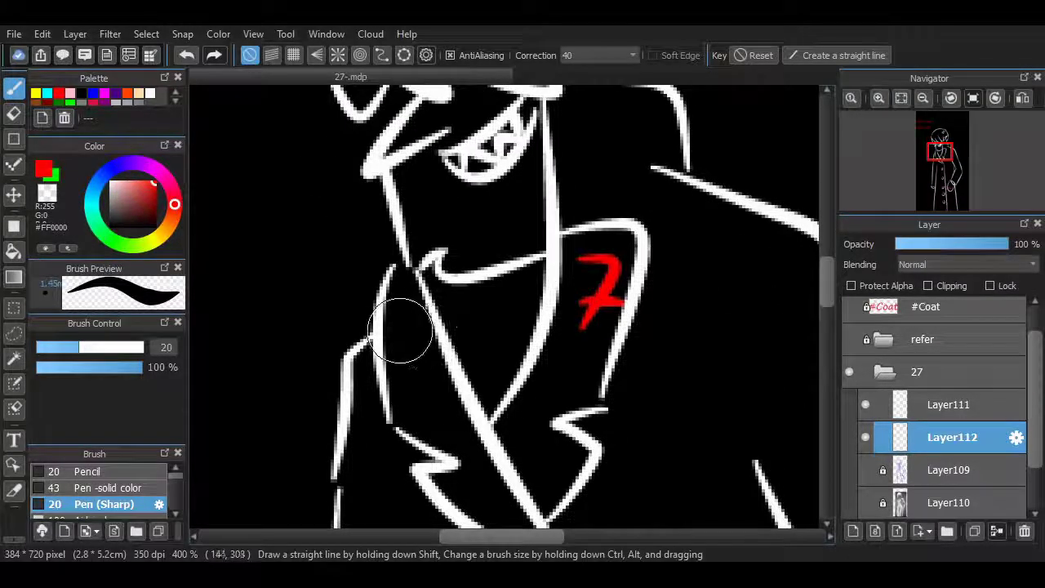
{"action": "mouse_move", "coordinate": [393, 333]}
{"action": "left_mouse_down"}
{"action": "mouse_move", "coordinate": [427, 392]}
{"action": "mouse_move", "coordinate": [460, 396]}
{"action": "left_mouse_up"}
{"action": "key", "text": "ctrl+z"}
{"action": "key", "text": "ctrl+z"}
{"action": "key", "text": "ctrl+z"}
- Draw a crossed red 7 inside the right coat lapel and an angular red 2 inside the left lapel on Layer112
{"action": "mouse_move", "coordinate": [563, 258]}
{"action": "left_mouse_down"}
{"action": "mouse_move", "coordinate": [605, 245]}
{"action": "mouse_move", "coordinate": [582, 351]}
{"action": "left_mouse_up"}
{"action": "left_click_drag", "start_coordinate": [578, 303], "coordinate": [625, 290]}
{"action": "mouse_move", "coordinate": [382, 331]}
{"action": "left_mouse_down"}
{"action": "mouse_move", "coordinate": [412, 317]}
{"action": "mouse_move", "coordinate": [401, 401]}
{"action": "mouse_move", "coordinate": [427, 416]}
{"action": "mouse_move", "coordinate": [451, 385]}
{"action": "left_mouse_up"}
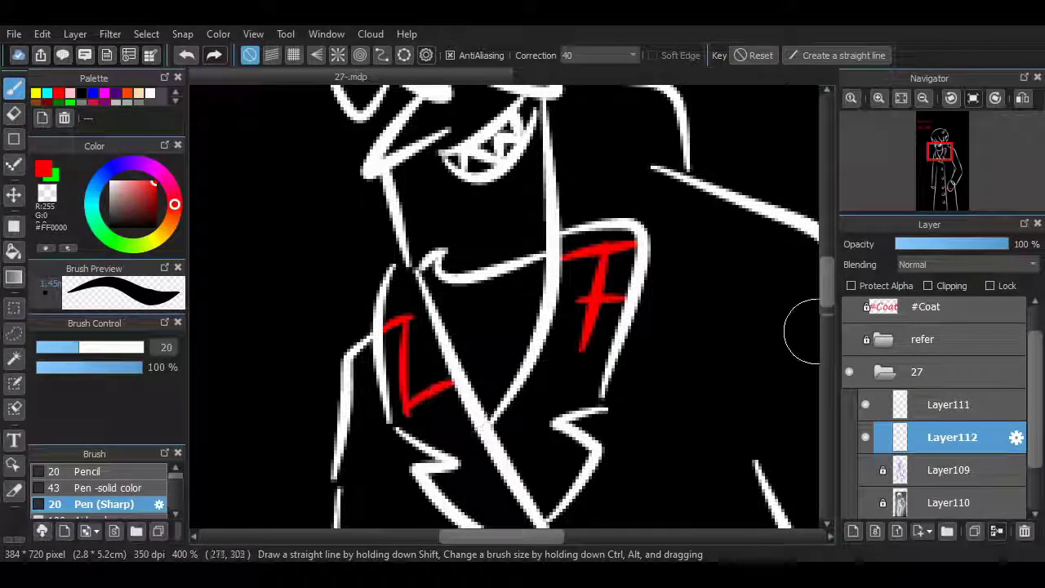
{"action": "left_click_drag", "start_coordinate": [827, 291], "coordinate": [827, 342]}
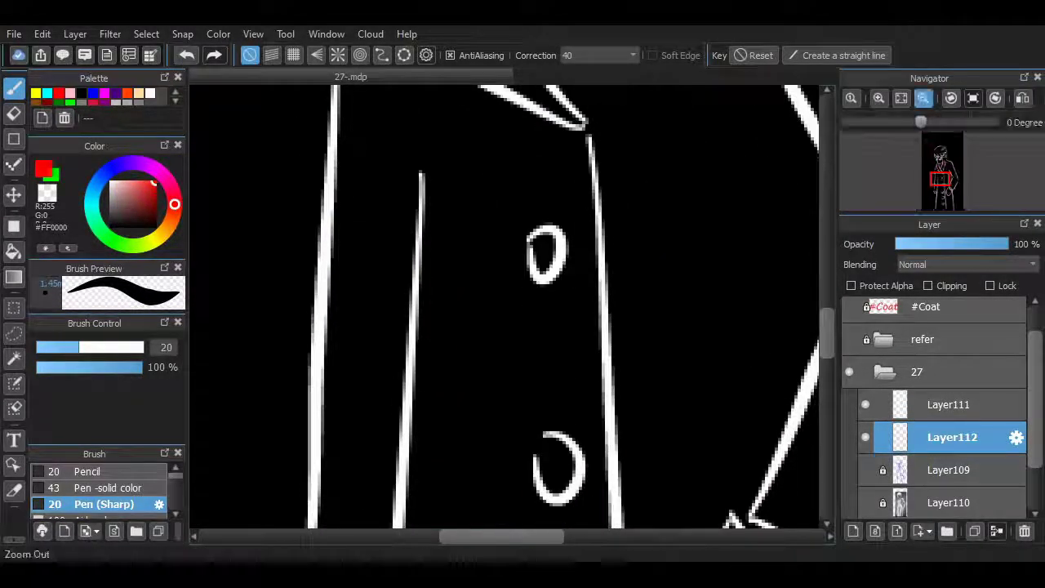
{"action": "left_click", "coordinate": [923, 98]}
{"action": "left_click_drag", "start_coordinate": [433, 302], "coordinate": [524, 394]}
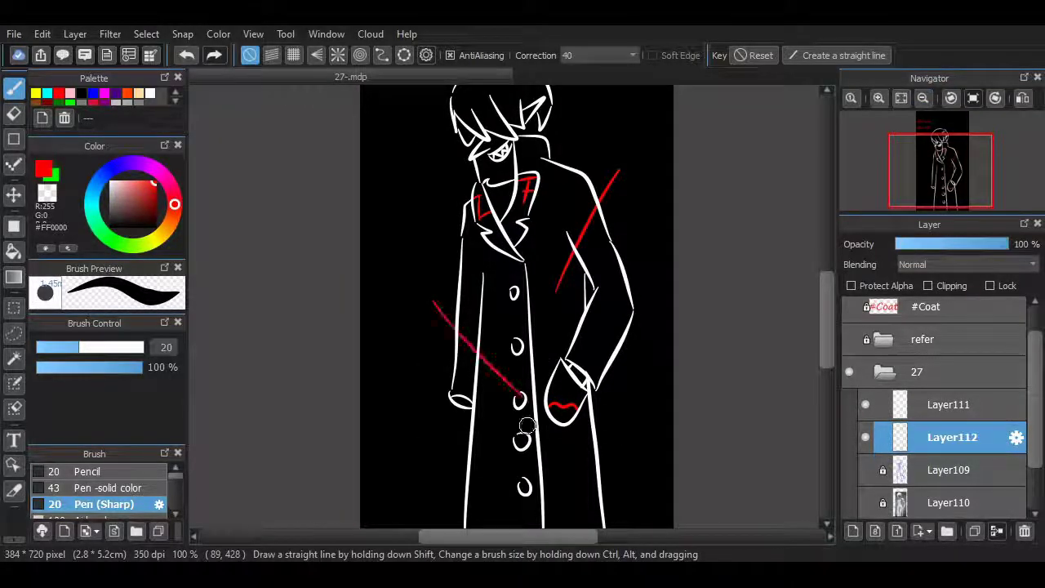
{"action": "left_click_drag", "start_coordinate": [526, 526], "coordinate": [624, 509]}
{"action": "key", "text": "e"}
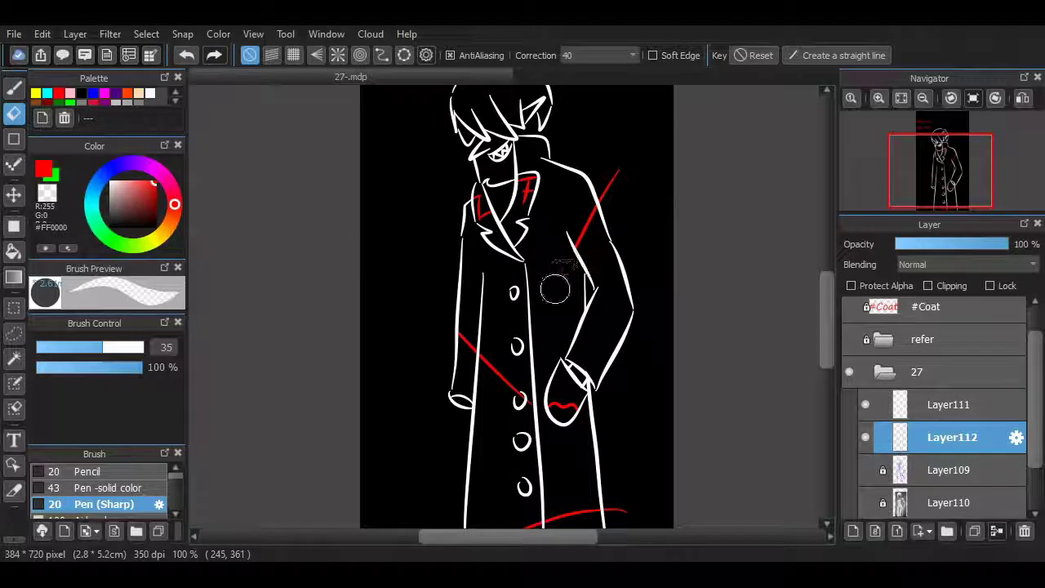
{"action": "left_click_drag", "start_coordinate": [555, 289], "coordinate": [580, 252]}
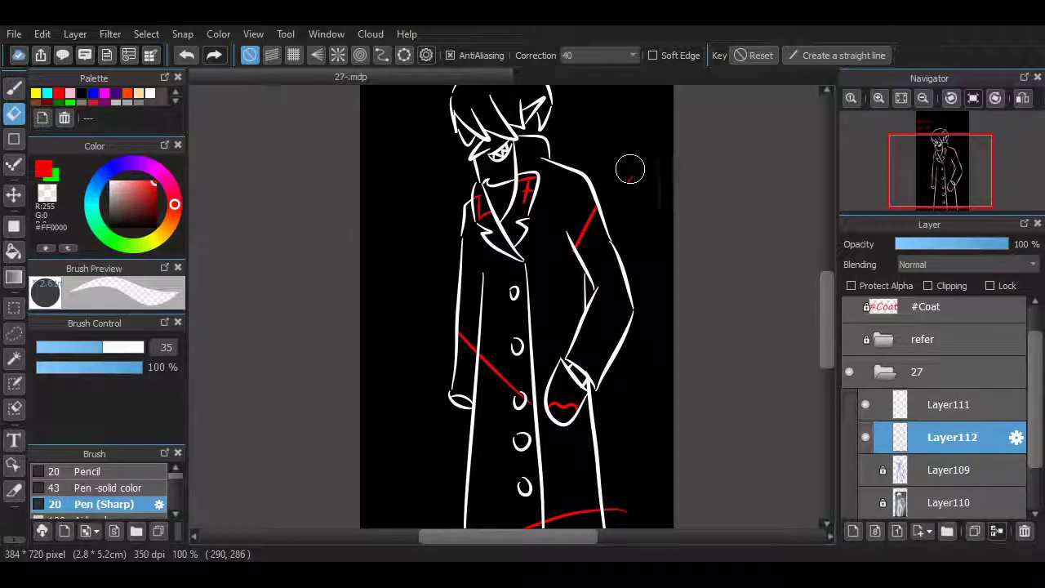
{"action": "scroll", "coordinate": [625, 172], "scroll_direction": "down", "scroll_amount": 3}
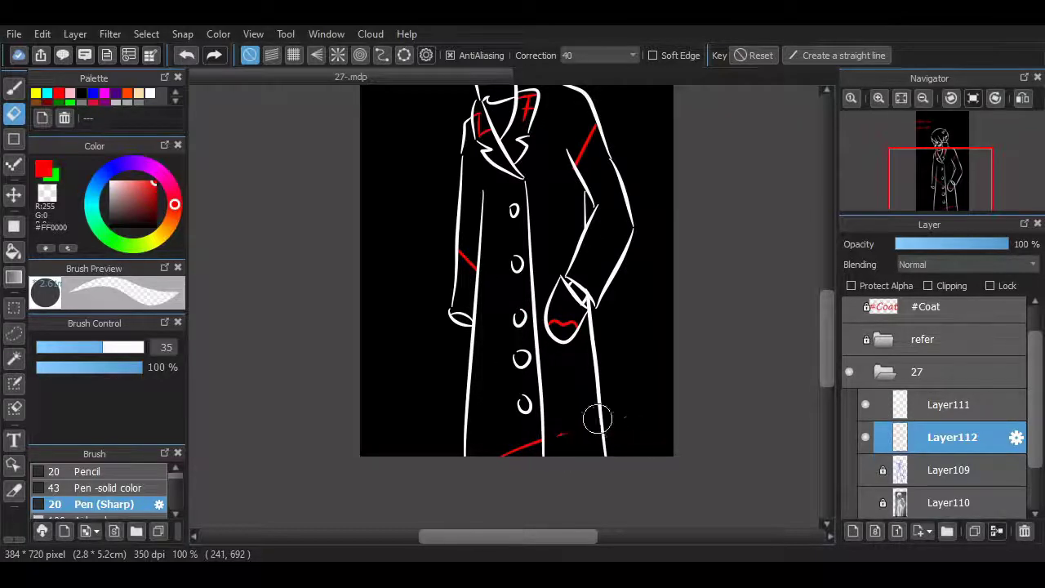
{"action": "mouse_move", "coordinate": [825, 314]}
{"action": "left_mouse_down"}
{"action": "mouse_move", "coordinate": [824, 285]}
{"action": "mouse_move", "coordinate": [825, 308]}
{"action": "left_mouse_up"}
{"action": "key", "text": "ctrl+z"}
{"action": "key", "text": "ctrl+z"}
{"action": "key", "text": "ctrl+z"}
{"action": "key", "text": "ctrl+z"}
{"action": "key", "text": "ctrl+z"}
{"action": "key", "text": "ctrl+z"}
{"action": "key", "text": "ctrl+z"}
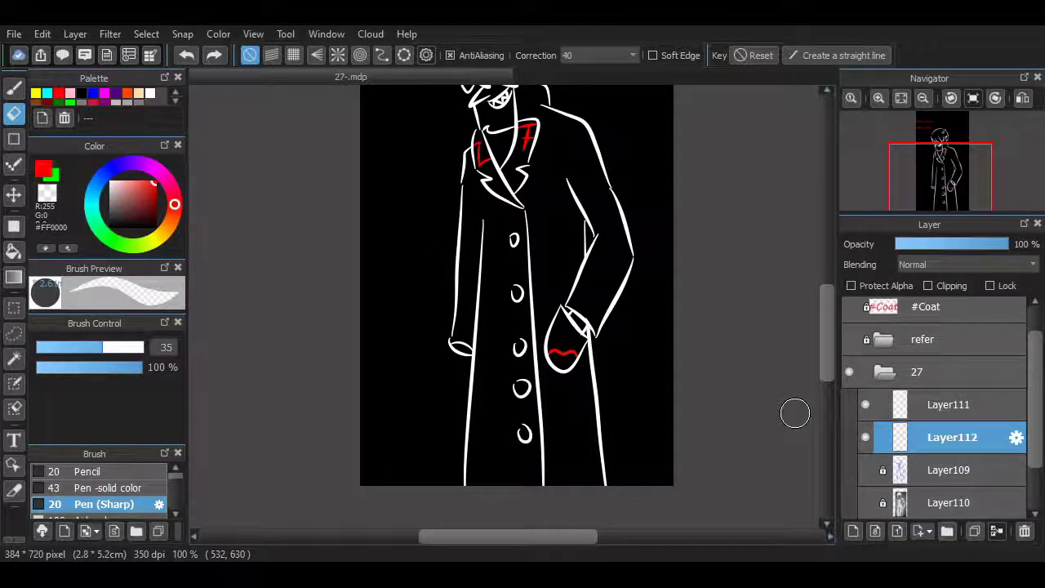
{"action": "scroll", "coordinate": [812, 369], "scroll_direction": "up", "scroll_amount": 3}
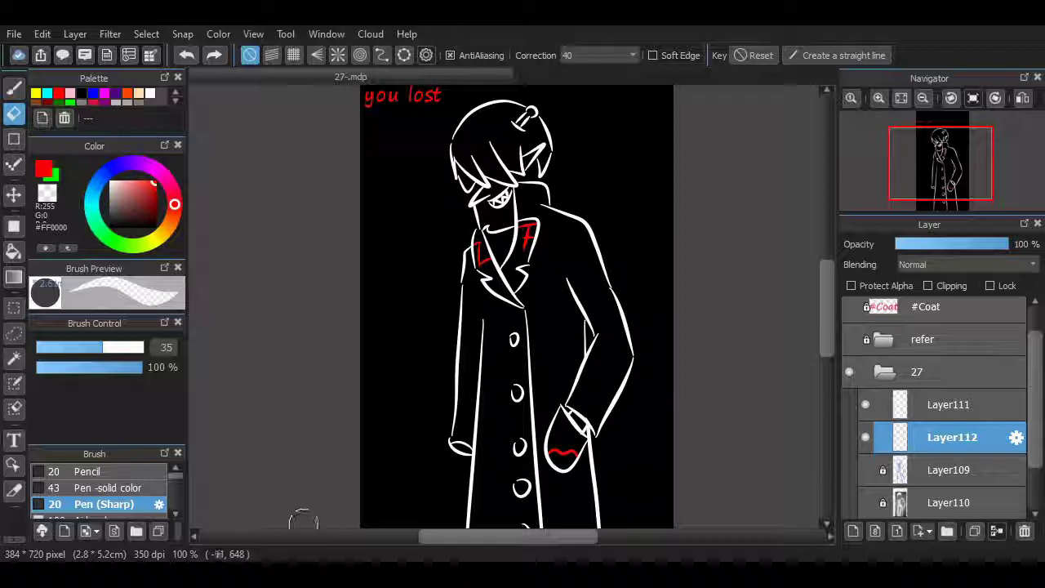
{"action": "left_click_drag", "start_coordinate": [827, 305], "coordinate": [827, 288]}
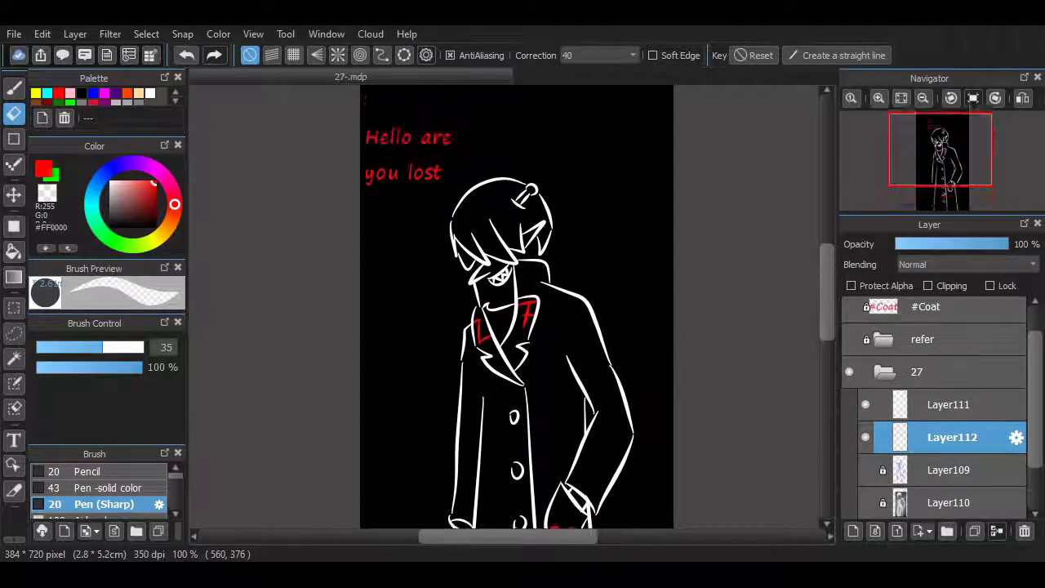
{"action": "left_click", "coordinate": [878, 98]}
{"action": "left_click", "coordinate": [878, 98]}
{"action": "key", "text": "b"}
{"action": "left_click_drag", "start_coordinate": [474, 158], "coordinate": [504, 245]}
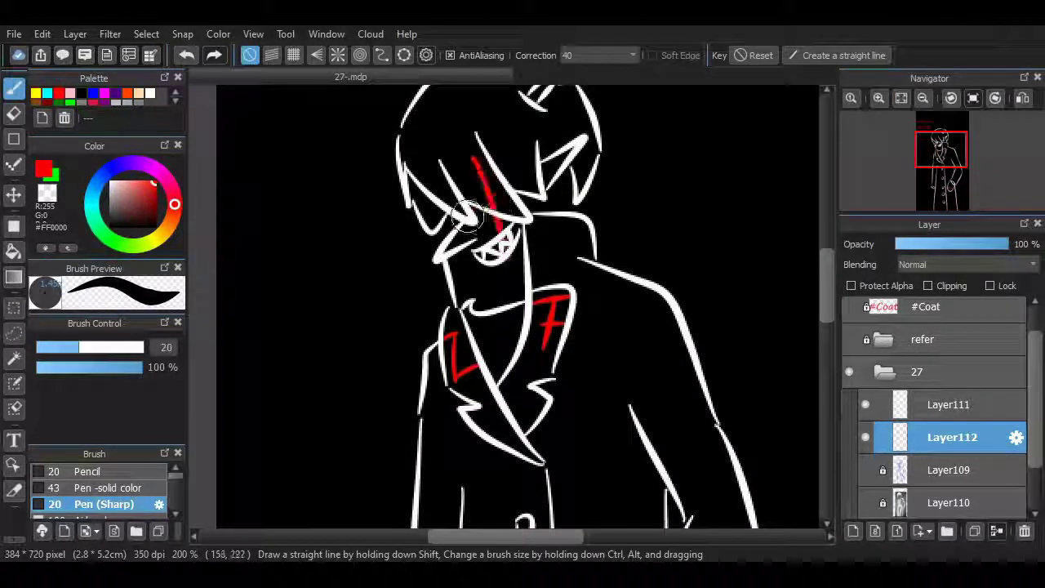
{"action": "key", "text": "ctrl+z"}
{"action": "key", "text": "ctrl+z"}
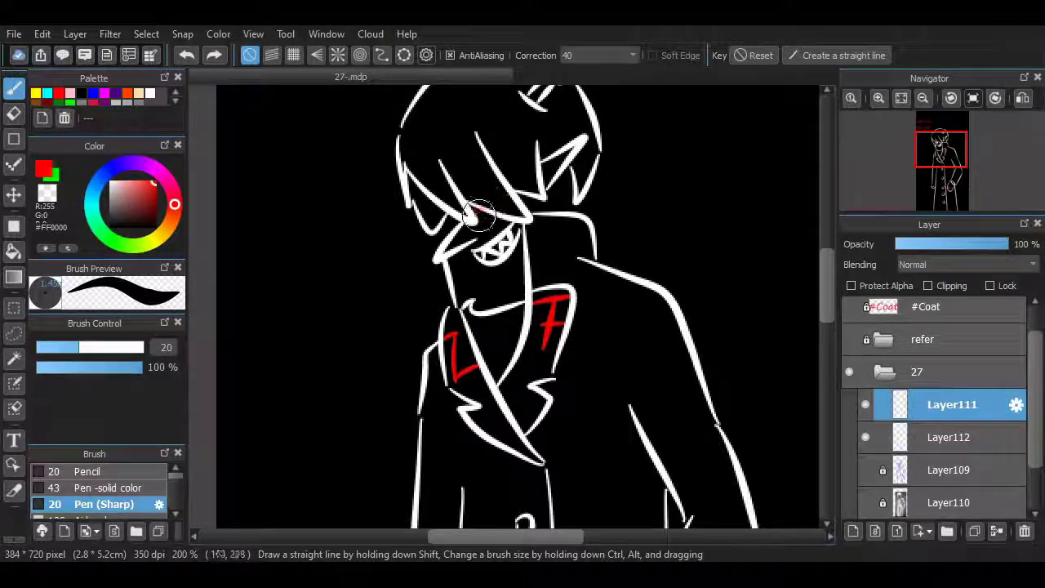
{"action": "key", "text": "ctrl+z"}
{"action": "key", "text": "ctrl+z"}
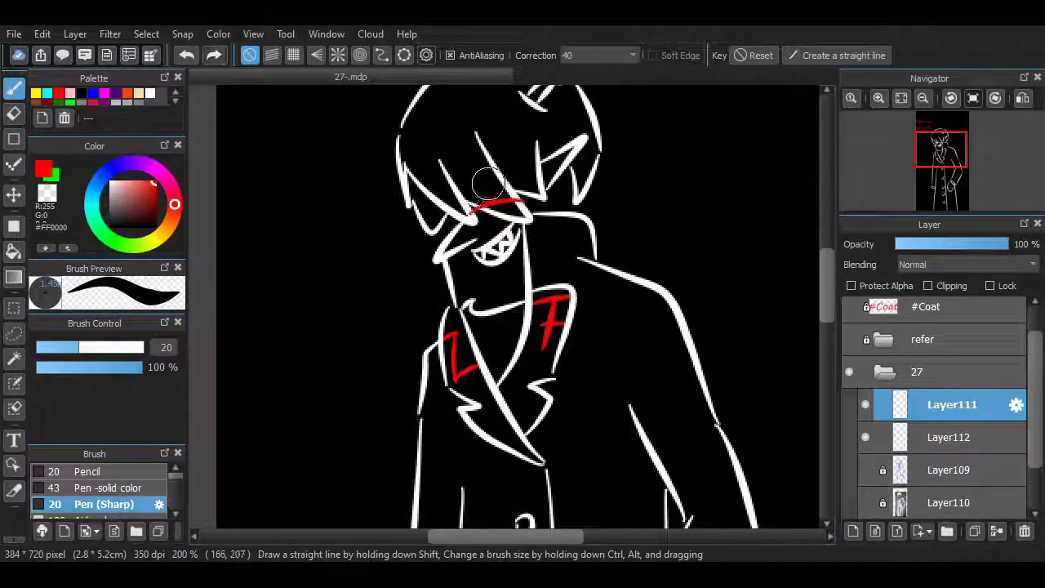
- Draw a small red cross over the fringe just above the toothed shape on the face, on Layer111
{"action": "mouse_move", "coordinate": [487, 208]}
{"action": "left_mouse_down"}
{"action": "mouse_move", "coordinate": [519, 202]}
{"action": "mouse_move", "coordinate": [514, 221]}
{"action": "mouse_move", "coordinate": [482, 220]}
{"action": "mouse_move", "coordinate": [520, 219]}
{"action": "mouse_move", "coordinate": [516, 199]}
{"action": "mouse_move", "coordinate": [521, 237]}
{"action": "left_mouse_up"}
{"action": "key", "text": "ctrl+z"}
{"action": "key", "text": "ctrl+z"}
{"action": "left_click_drag", "start_coordinate": [480, 205], "coordinate": [523, 193]}
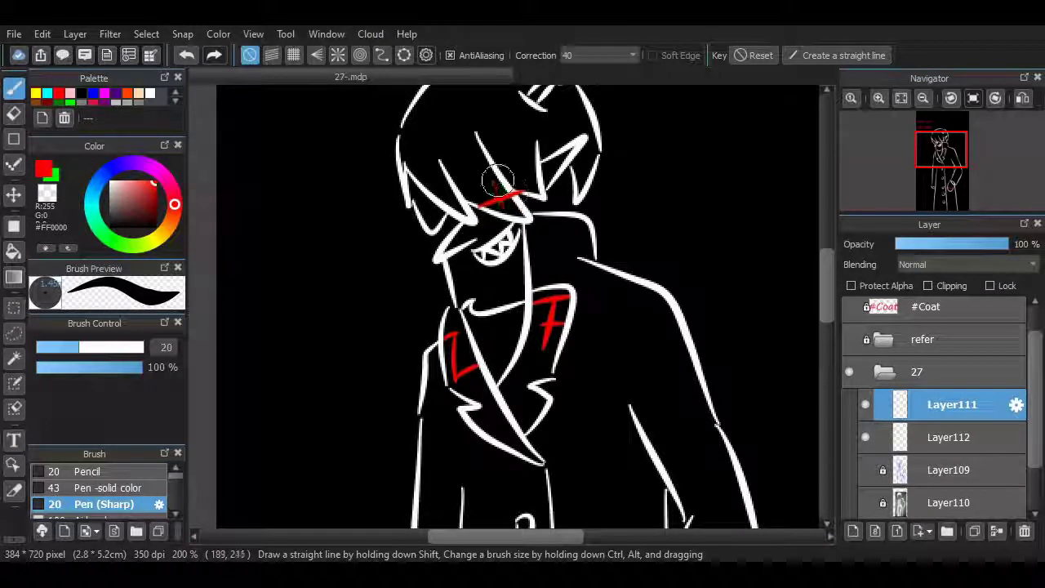
{"action": "left_click", "coordinate": [901, 98]}
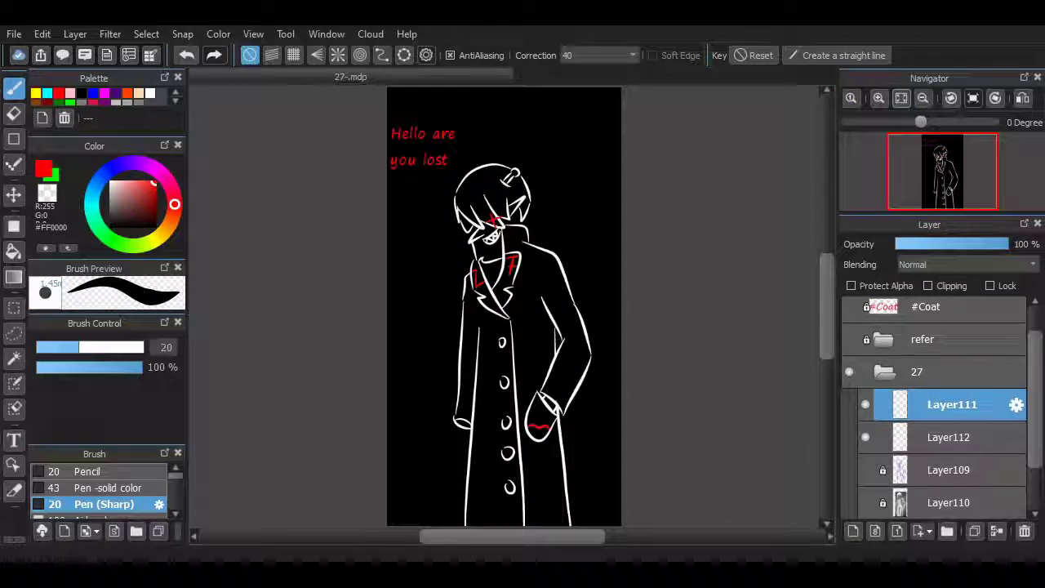
- Toggle the #Coat layer's visibility and examine the figure from the head down to the lower coat
{"action": "left_click", "coordinate": [879, 98]}
{"action": "mouse_move", "coordinate": [827, 306]}
{"action": "left_mouse_down"}
{"action": "mouse_move", "coordinate": [827, 250]}
{"action": "mouse_move", "coordinate": [827, 303]}
{"action": "left_mouse_up"}
{"action": "left_click", "coordinate": [849, 307]}
{"action": "scroll", "coordinate": [505, 306], "scroll_direction": "up", "scroll_amount": 3}
{"action": "scroll", "coordinate": [504, 306], "scroll_direction": "down", "scroll_amount": 5}
{"action": "scroll", "coordinate": [505, 306], "scroll_direction": "up", "scroll_amount": 5}
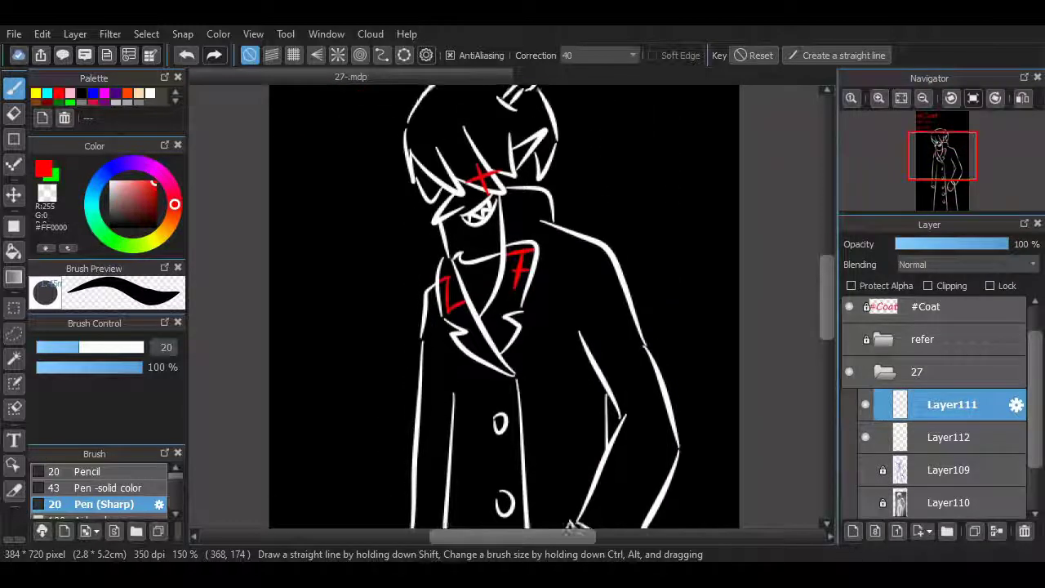
{"action": "scroll", "coordinate": [504, 306], "scroll_direction": "down", "scroll_amount": 2}
{"action": "scroll", "coordinate": [505, 306], "scroll_direction": "up", "scroll_amount": 1}
{"action": "scroll", "coordinate": [505, 306], "scroll_direction": "down", "scroll_amount": 5}
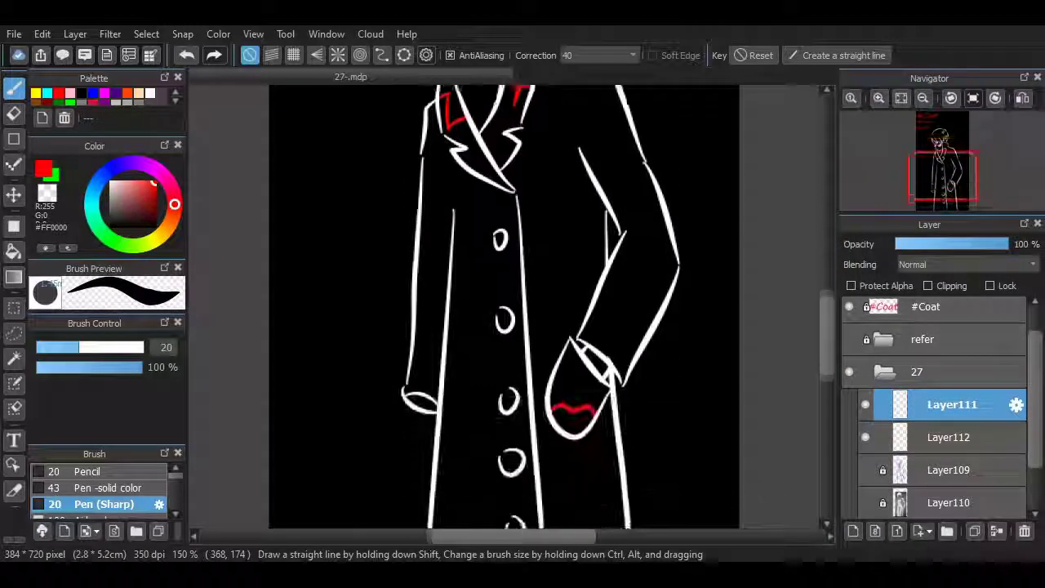
{"action": "scroll", "coordinate": [505, 306], "scroll_direction": "up", "scroll_amount": 5}
{"action": "scroll", "coordinate": [505, 306], "scroll_direction": "up", "scroll_amount": 2}
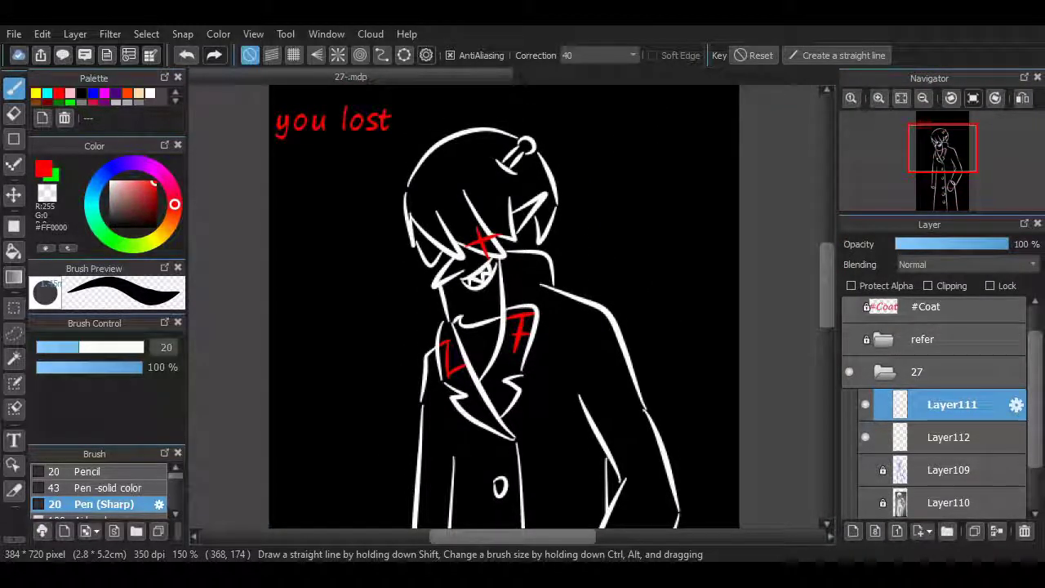
{"action": "left_click_drag", "start_coordinate": [484, 299], "coordinate": [496, 300]}
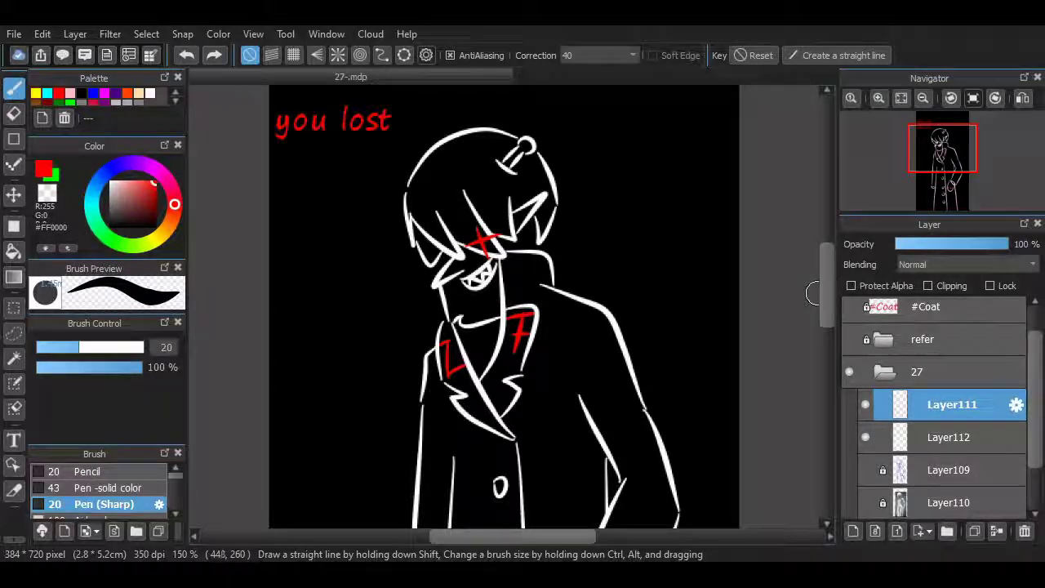
{"action": "scroll", "coordinate": [820, 280], "scroll_direction": "down", "scroll_amount": 5}
{"action": "scroll", "coordinate": [820, 280], "scroll_direction": "up", "scroll_amount": 4}
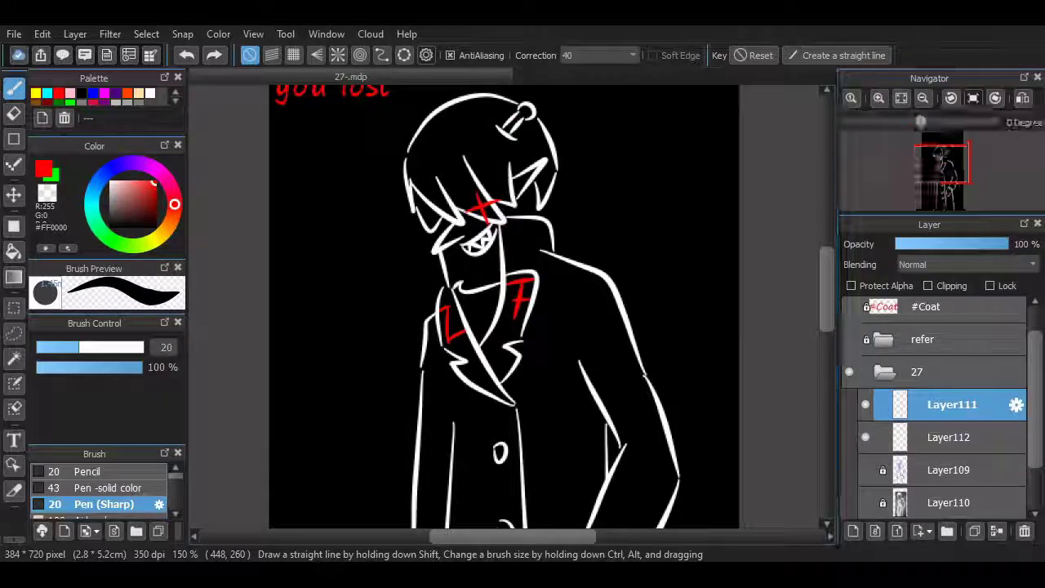